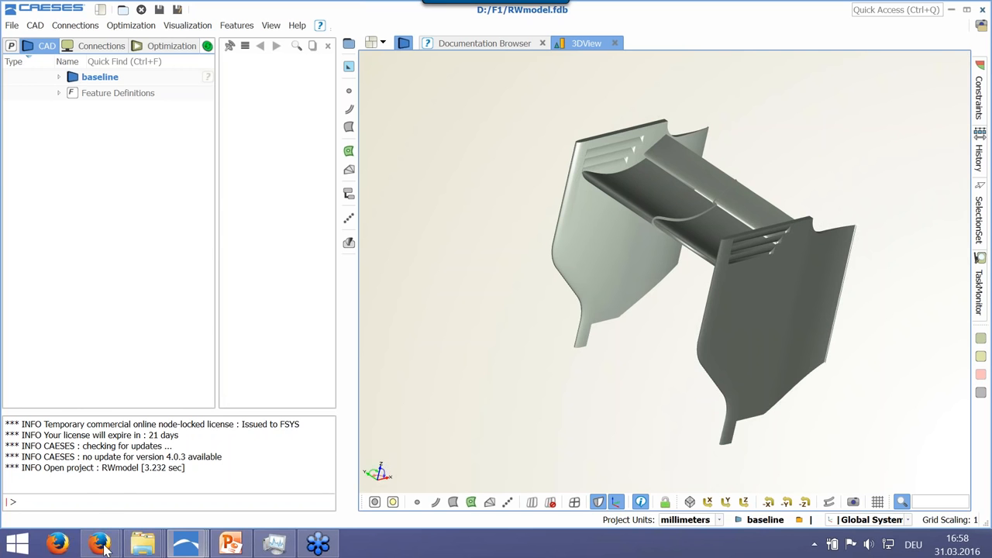
# Switch to the Firefox window showing the CAESES Free page and return to the Google search results
pyautogui.moveTo(100, 545)
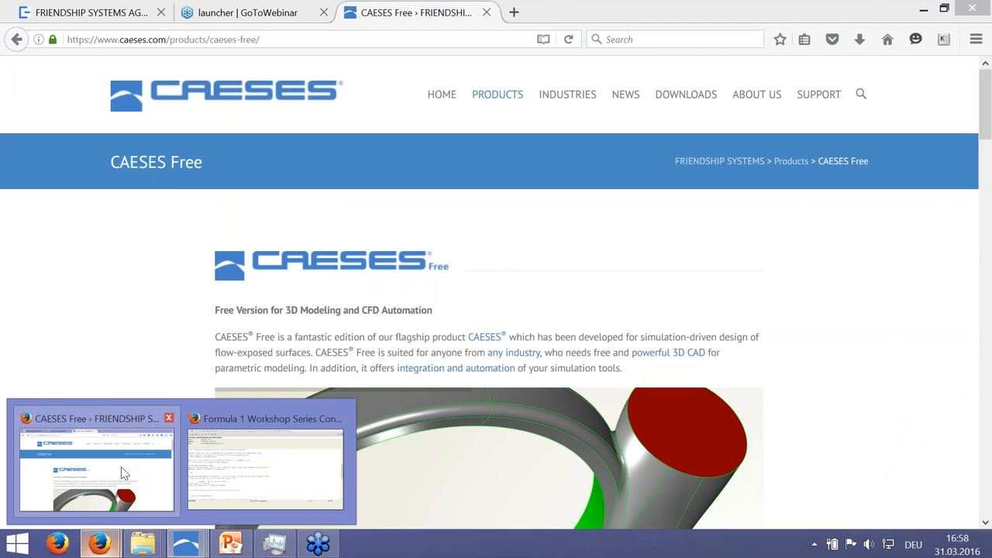
pyautogui.click(121, 467)
pyautogui.click(14, 42)
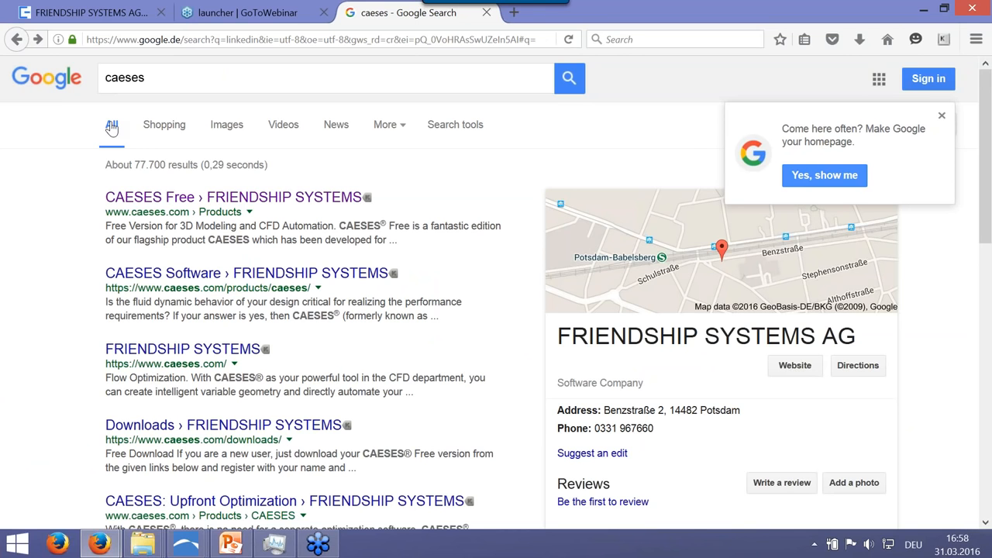
# Replace the existing Google query and search for CAESES
pyautogui.doubleClick(171, 78)
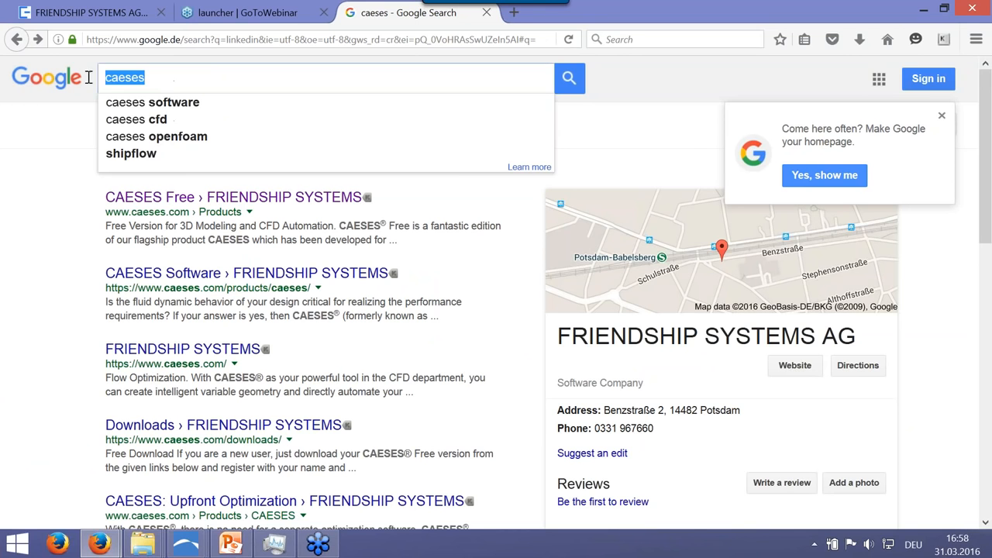
pyautogui.press('BackSpace')
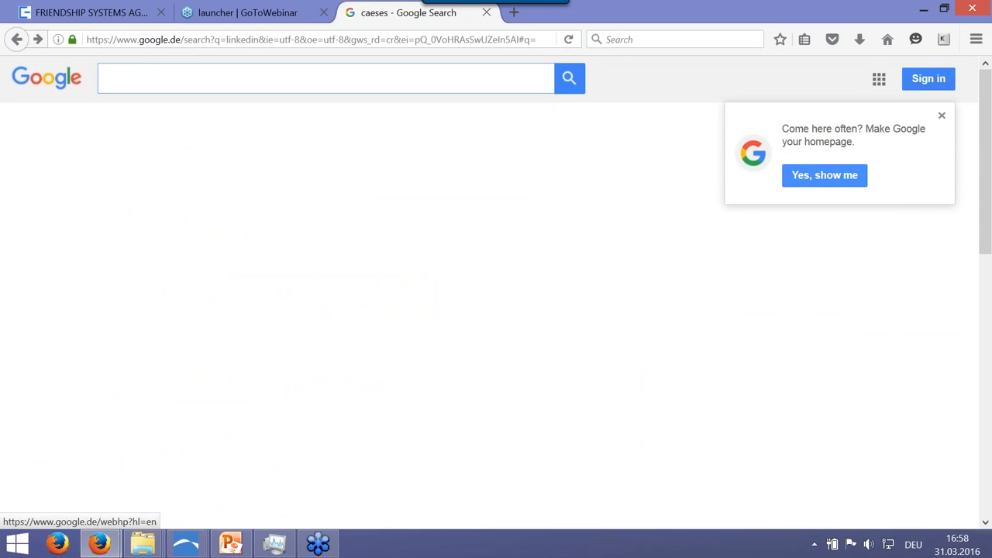
pyautogui.write('CASES')
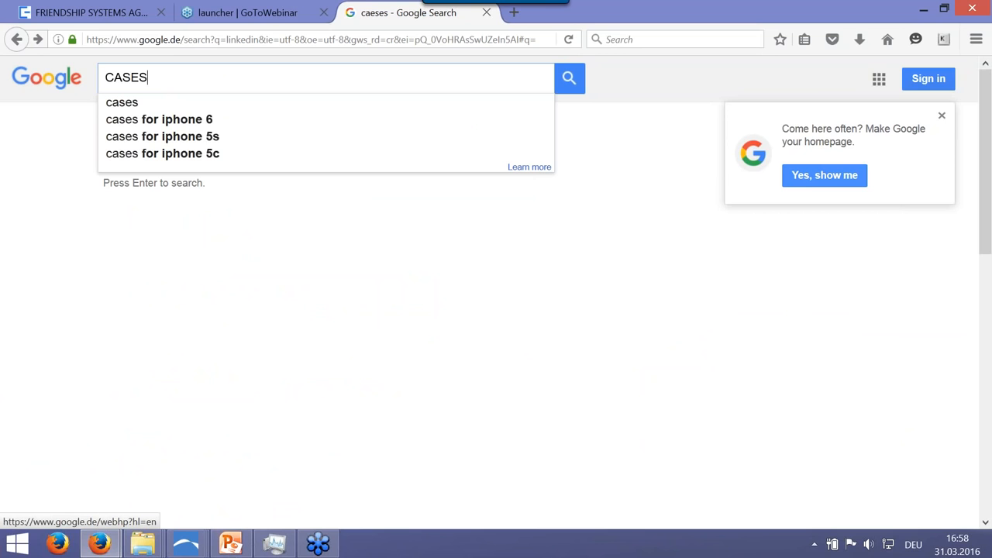
pyautogui.press('BackSpace')
pyautogui.press('BackSpace')
pyautogui.press('BackSpace')
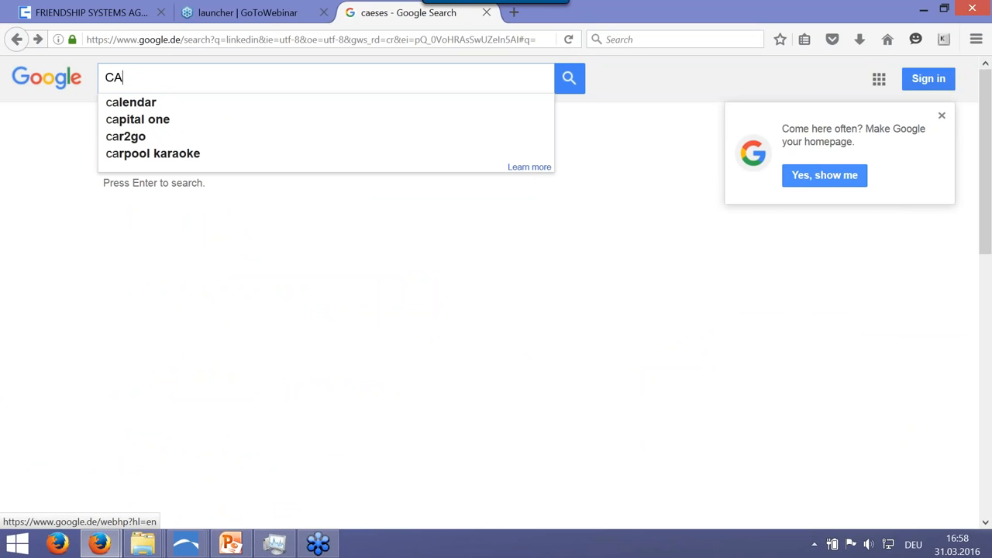
pyautogui.write('E')
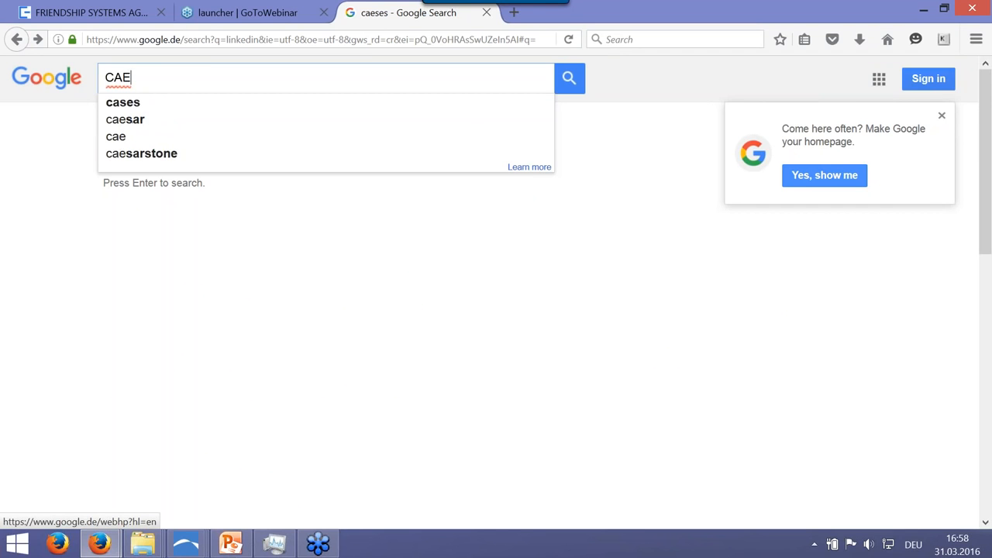
pyautogui.write('SES')
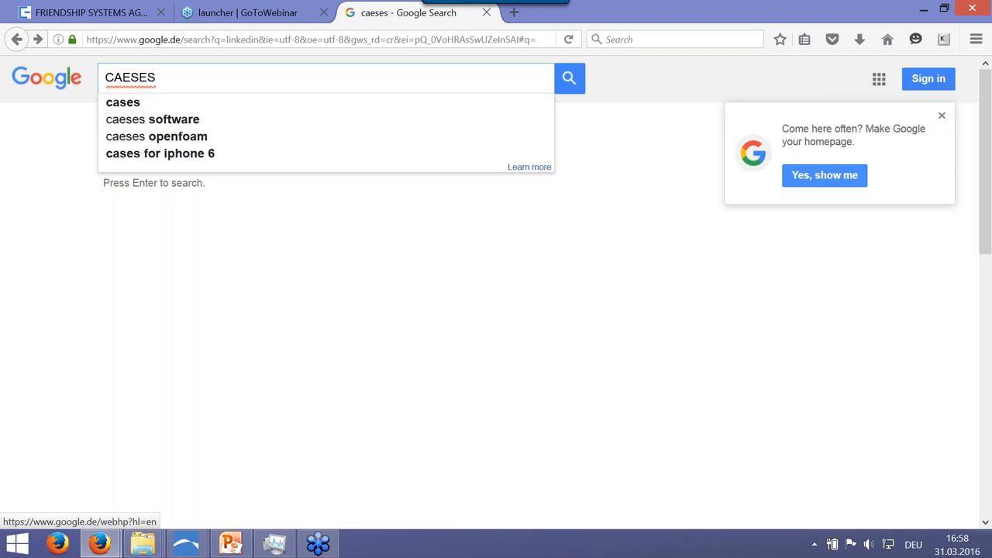
pyautogui.press('Return')
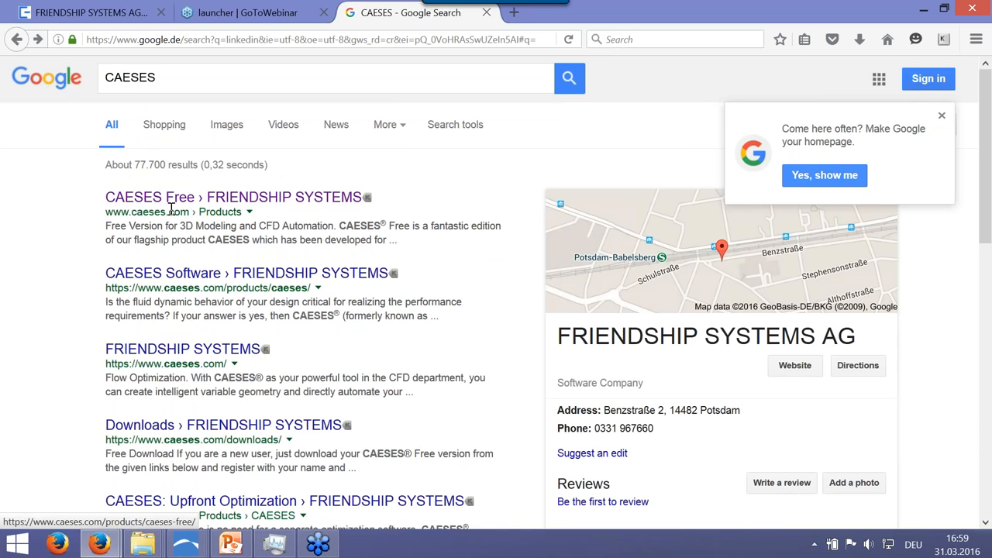
# Open the FRIENDSHIP SYSTEMS home page from the results and go to the CAESES Free product page
pyautogui.click(156, 359)
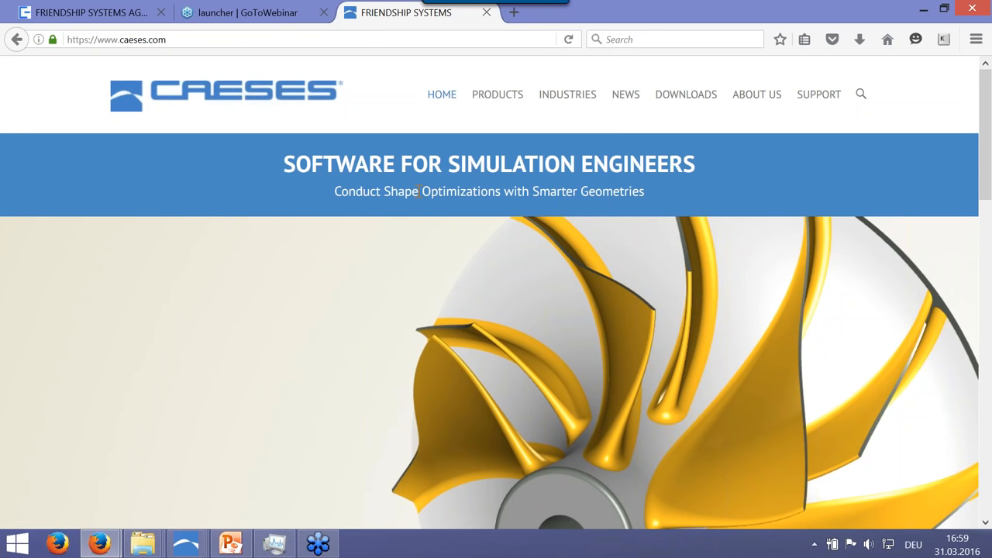
pyautogui.moveTo(494, 111)
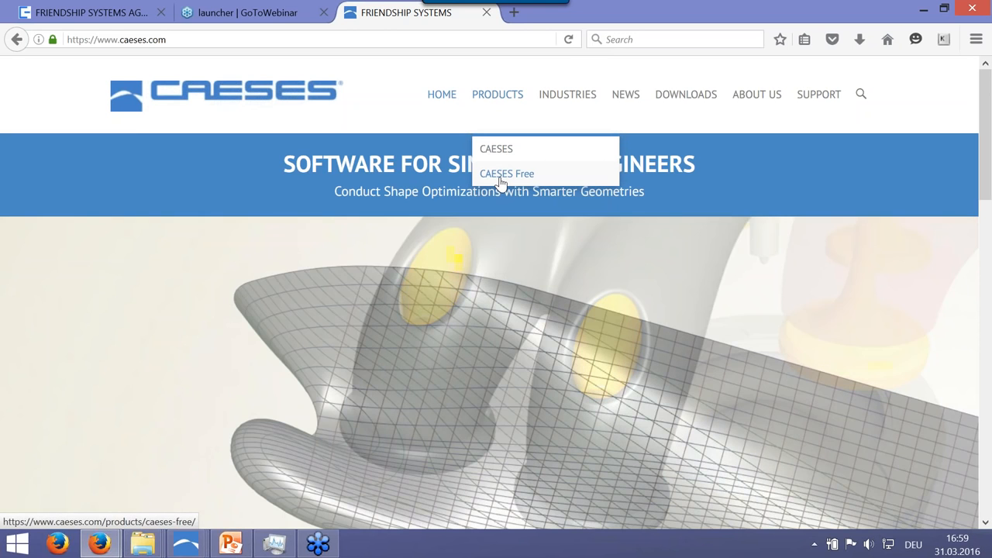
pyautogui.click(501, 176)
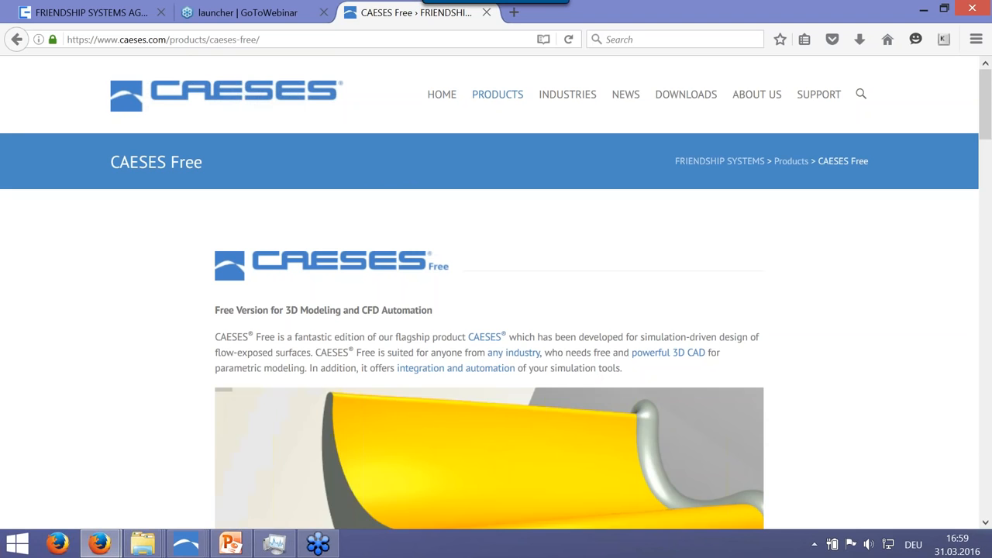
# Examine the feature table comparing CAESES Free with CAESES, from commercial use to upfront optimization
pyautogui.scroll(-3, 497, 310)
pyautogui.scroll(-5, 505, 177)
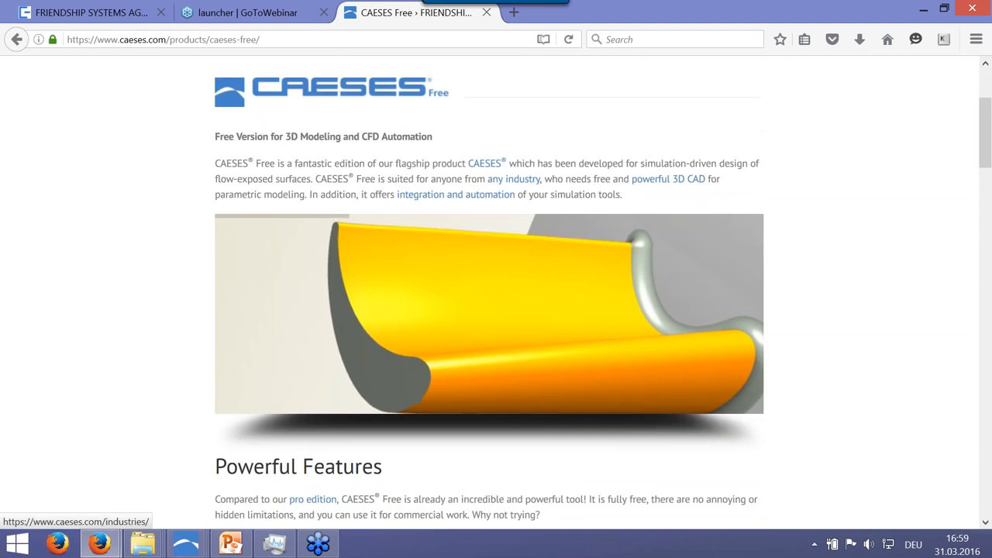
pyautogui.scroll(-7, 505, 176)
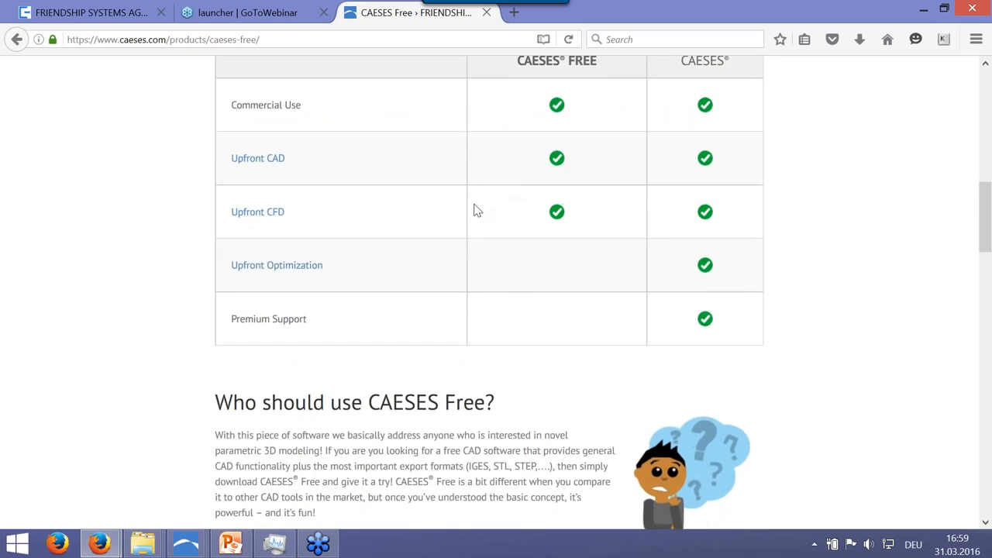
pyautogui.scroll(2, 345, 199)
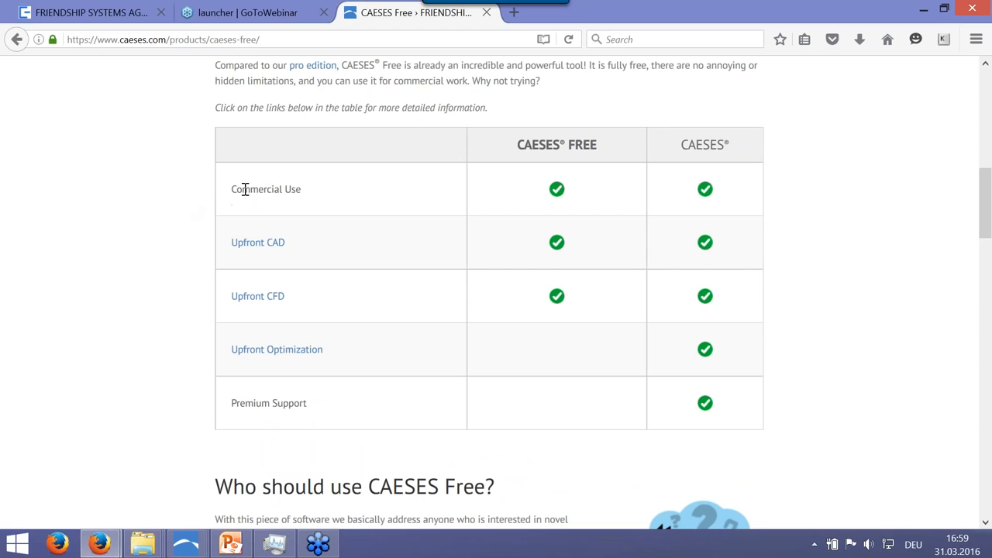
pyautogui.moveTo(243, 190); pyautogui.dragTo(312, 191)
pyautogui.click(116, 237)
pyautogui.moveTo(333, 353); pyautogui.dragTo(316, 361)
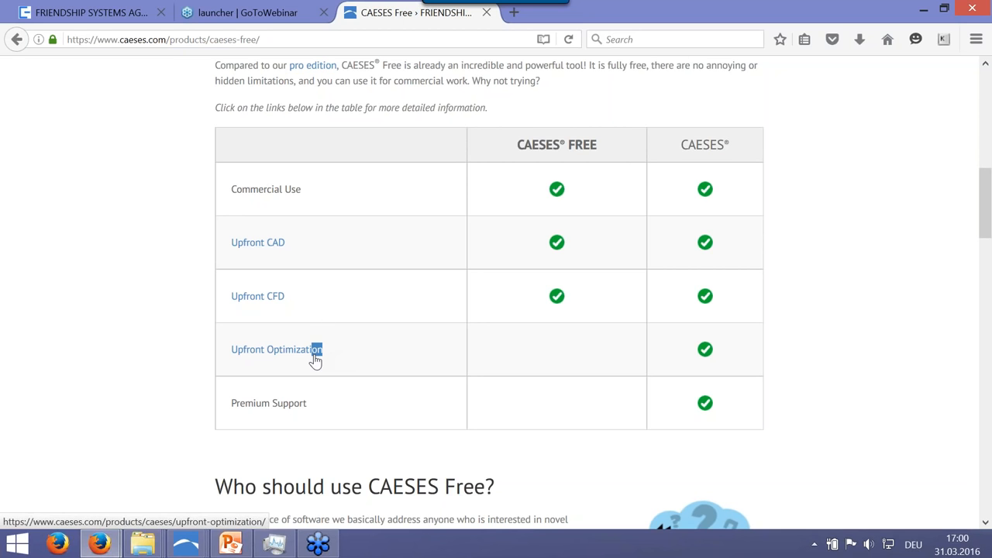
pyautogui.click(187, 338)
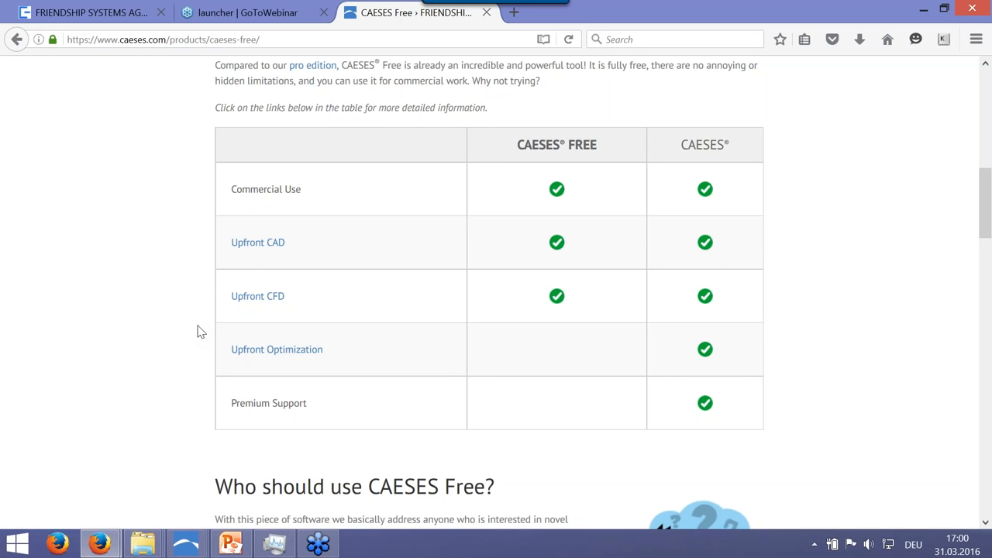
# Find the Free Download section of the CAESES Free page and open the downloads page from it
pyautogui.scroll(-7, 198, 332)
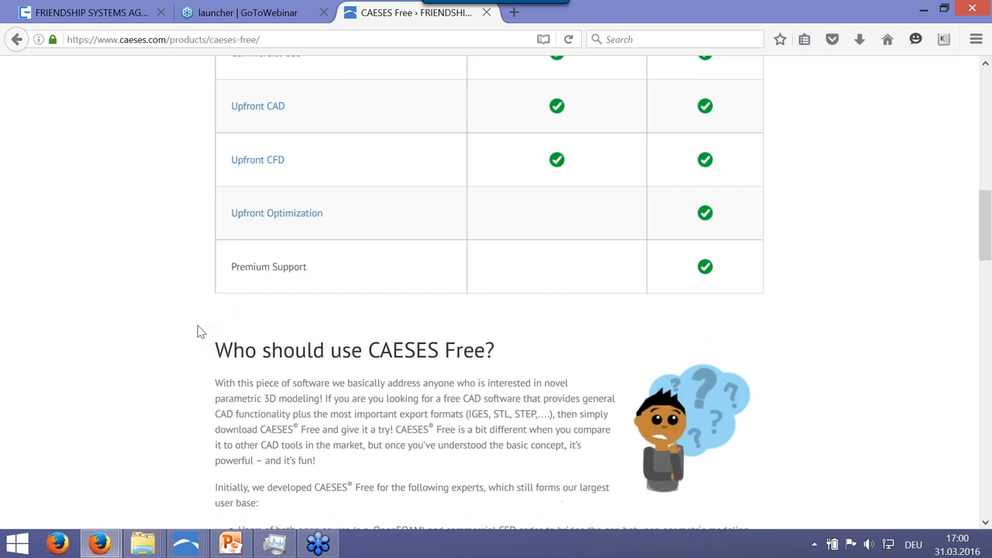
pyautogui.scroll(-3, 198, 326)
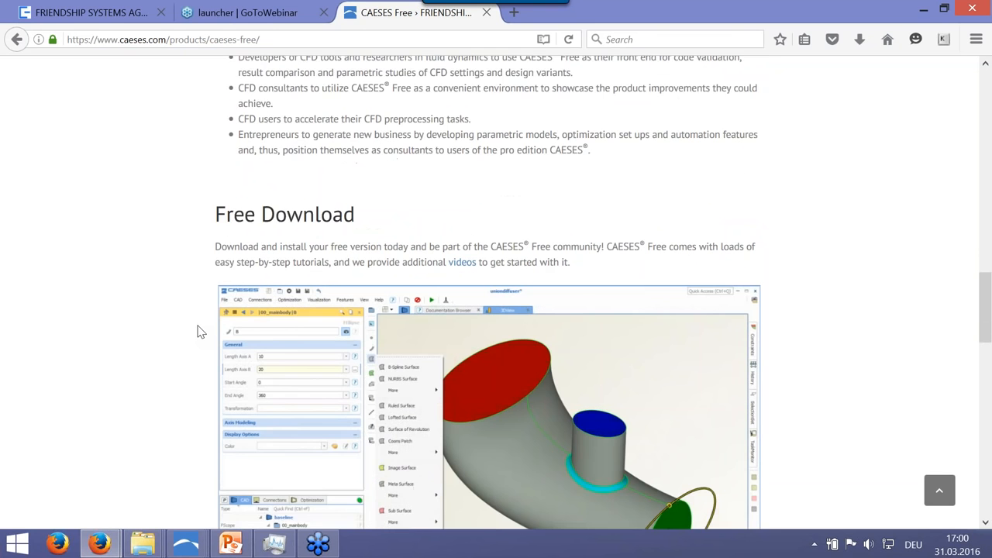
pyautogui.moveTo(225, 160); pyautogui.dragTo(309, 157)
pyautogui.click(175, 220)
pyautogui.scroll(-5, 176, 225)
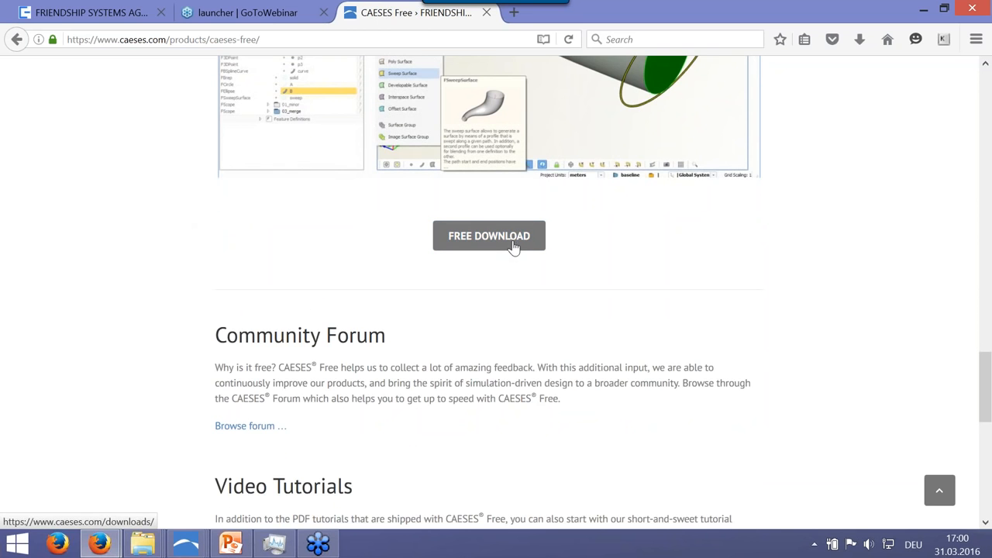
pyautogui.click(514, 247)
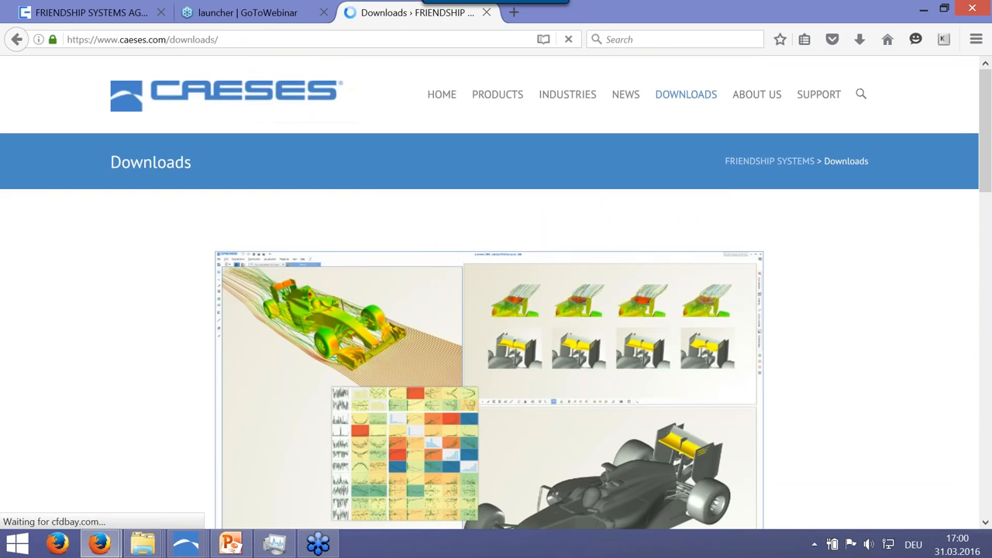
# Download the CAESES Free 4.0 installer for 64bit Windows and save the file CAESES_4.0.3_win64.exe
pyautogui.scroll(-4, 426, 280)
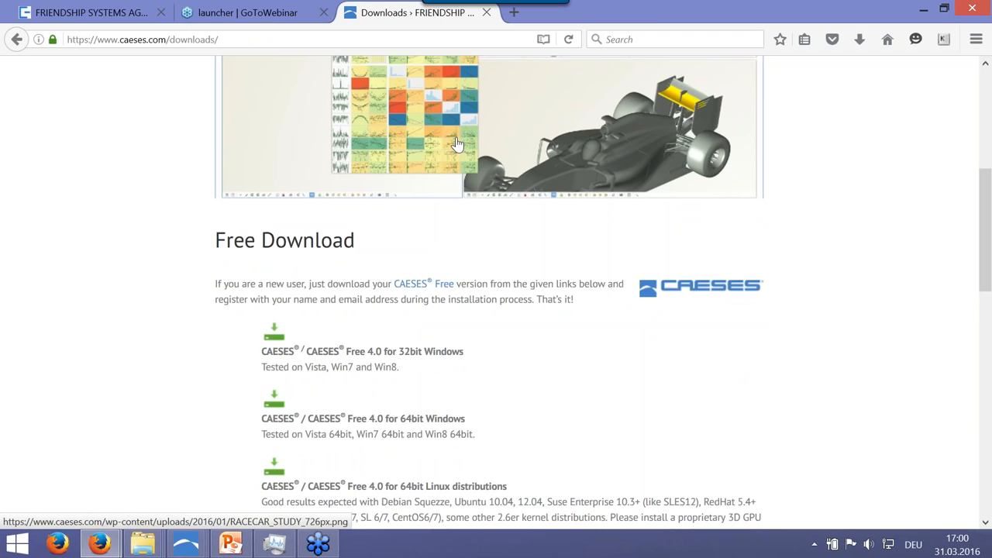
pyautogui.scroll(2, 446, 199)
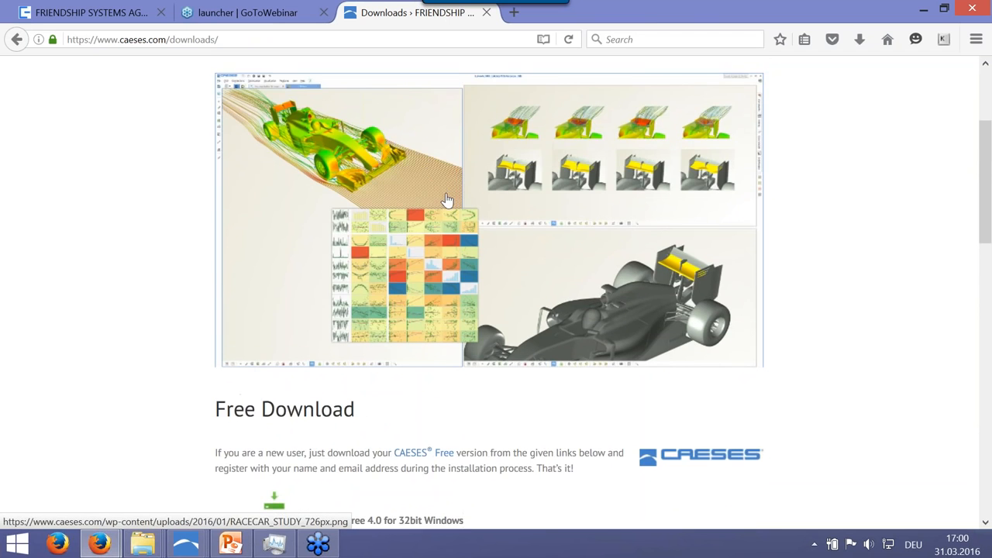
pyautogui.scroll(-2, 447, 200)
pyautogui.scroll(-2, 448, 200)
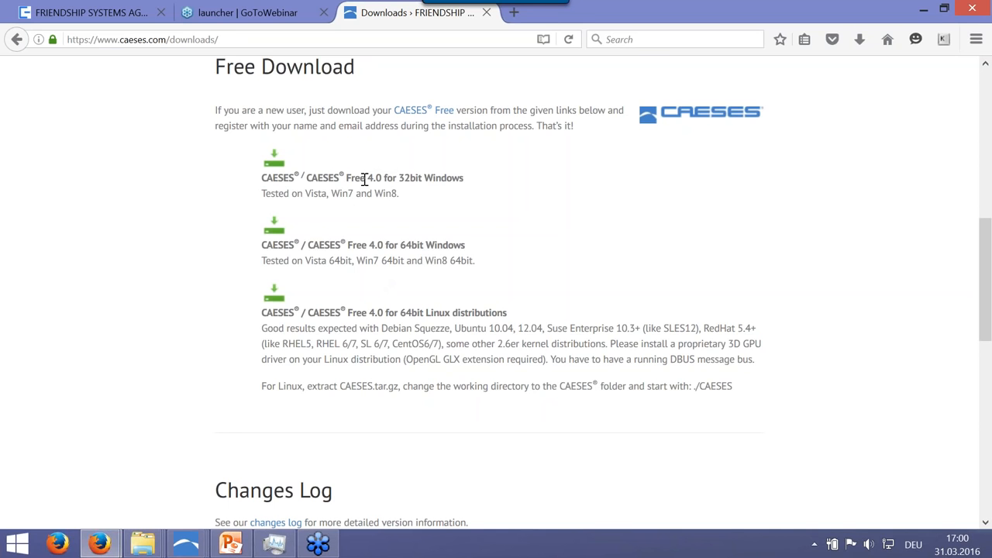
pyautogui.moveTo(392, 179); pyautogui.dragTo(426, 177)
pyautogui.click(392, 240)
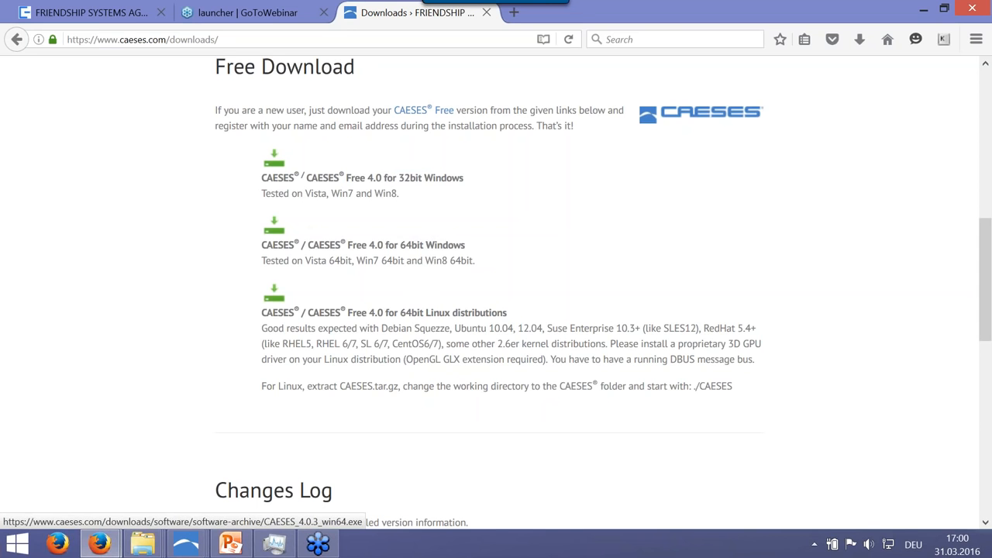
pyautogui.click(364, 245)
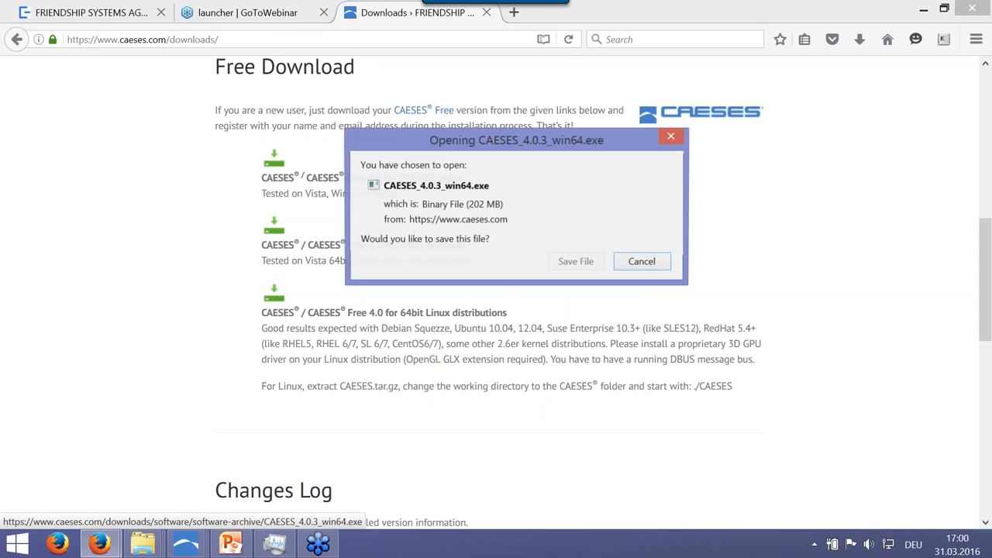
pyautogui.click(585, 262)
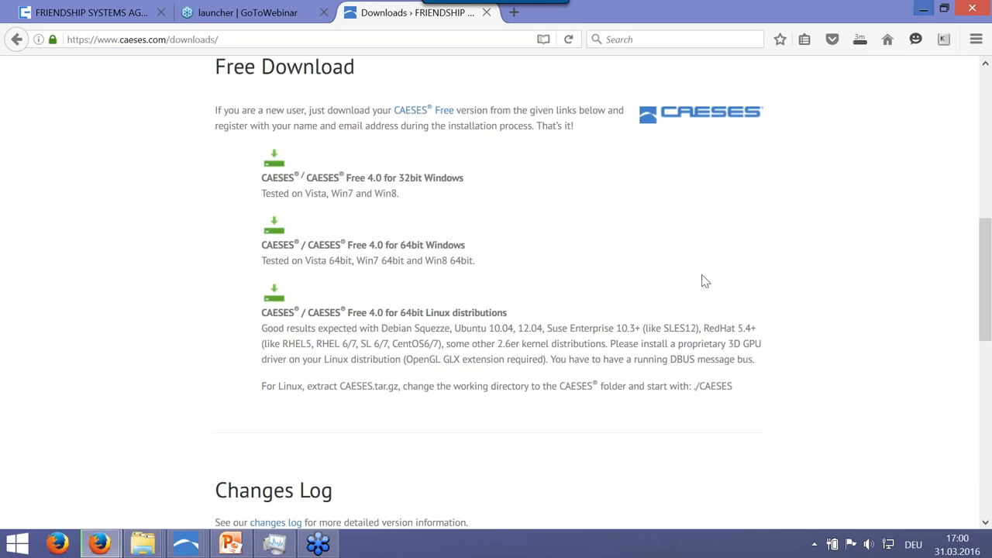
# Switch to CAESES, close the RWmodel project and bring up the window with an empty unnamed project
pyautogui.moveTo(275, 543)
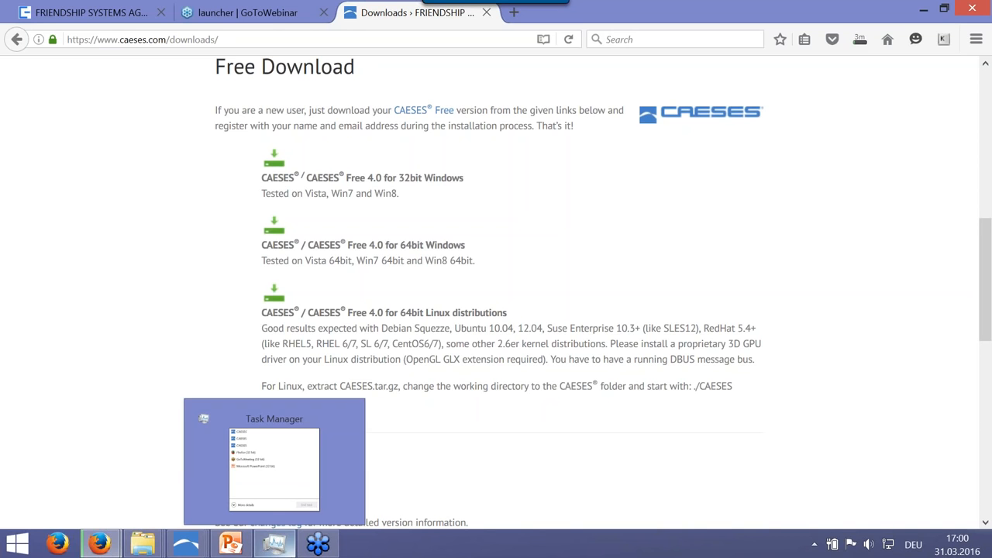
pyautogui.moveTo(186, 543)
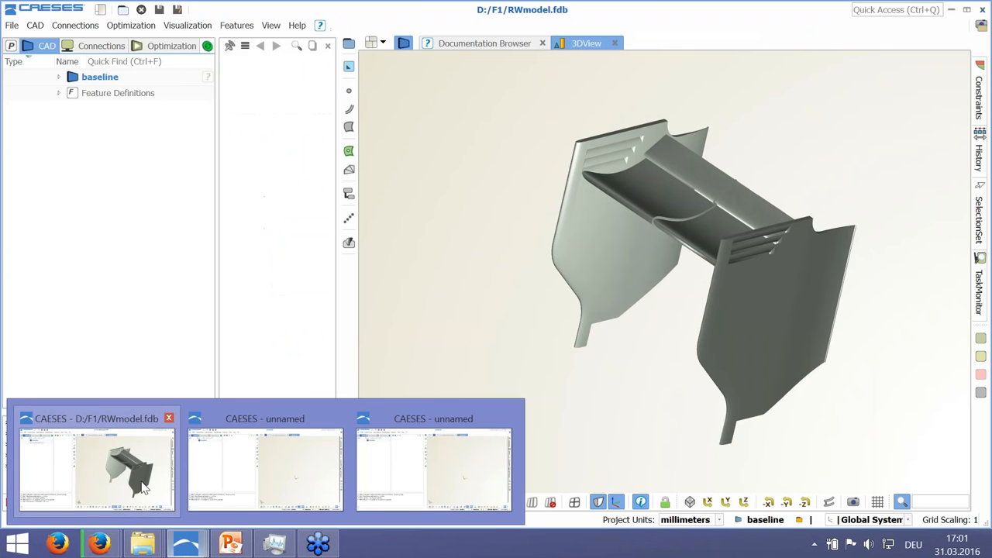
pyautogui.click(144, 487)
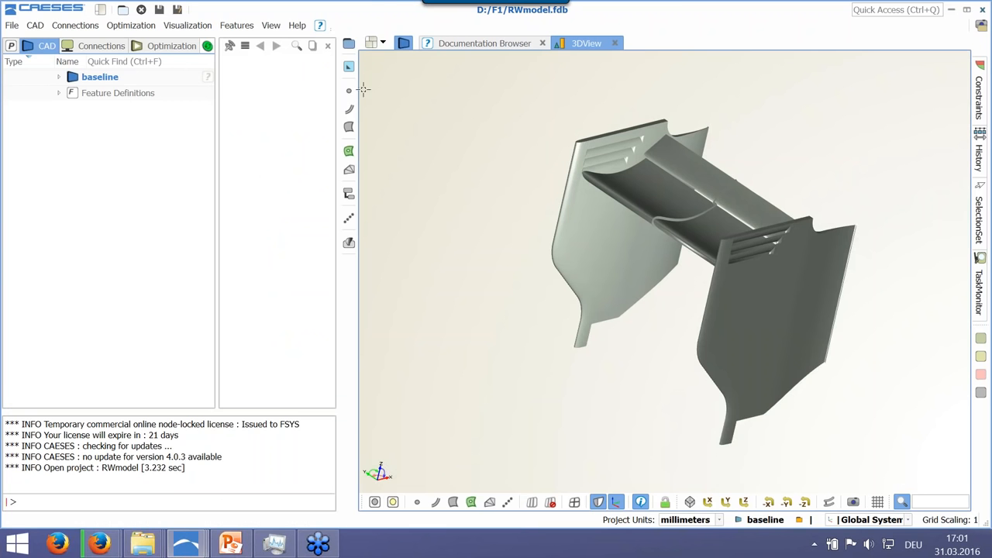
pyautogui.click(142, 10)
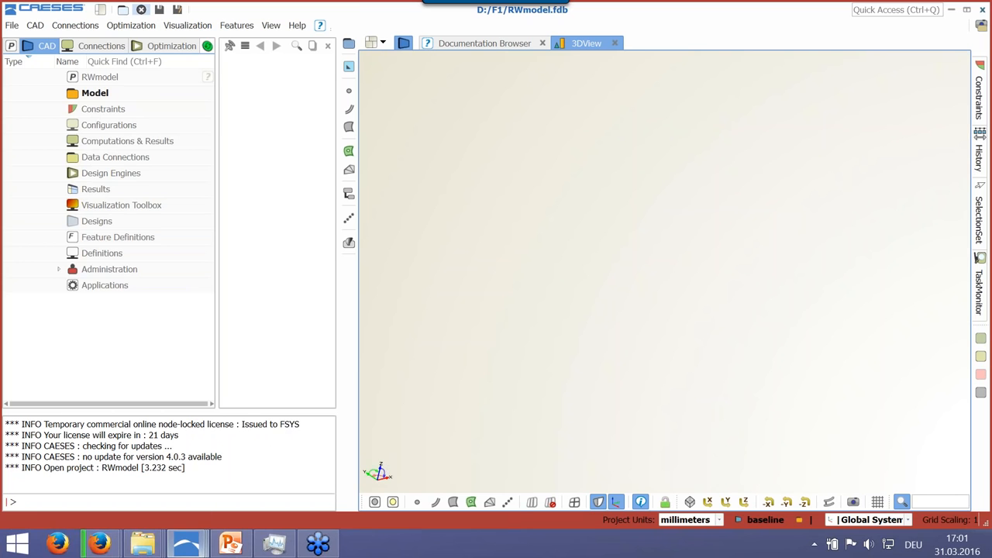
pyautogui.moveTo(318, 543)
pyautogui.click(261, 482)
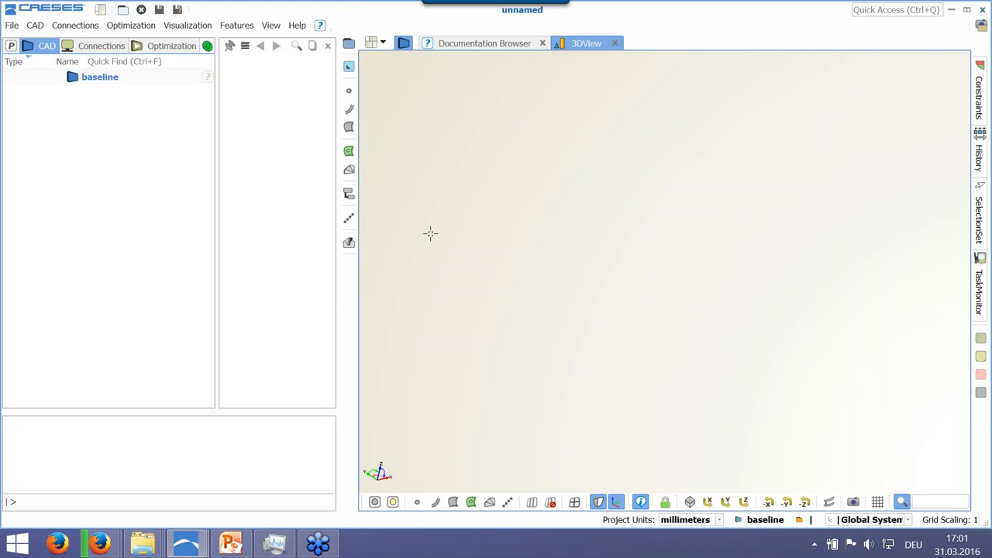
# Examine the project file commands and the CAD object types, including points, curves, surfaces, BReps, meshes and solids, transformations and blades
pyautogui.click(12, 26)
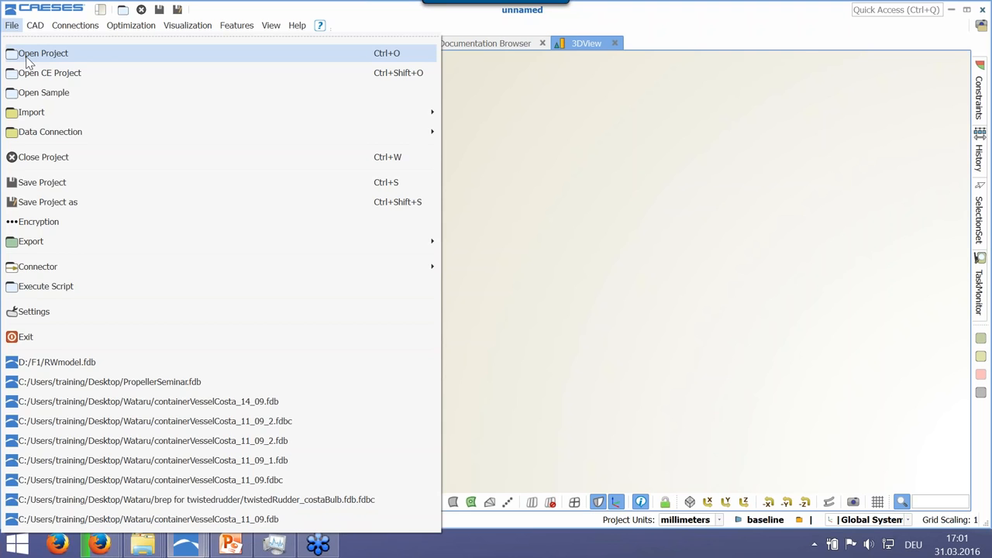
pyautogui.click(35, 26)
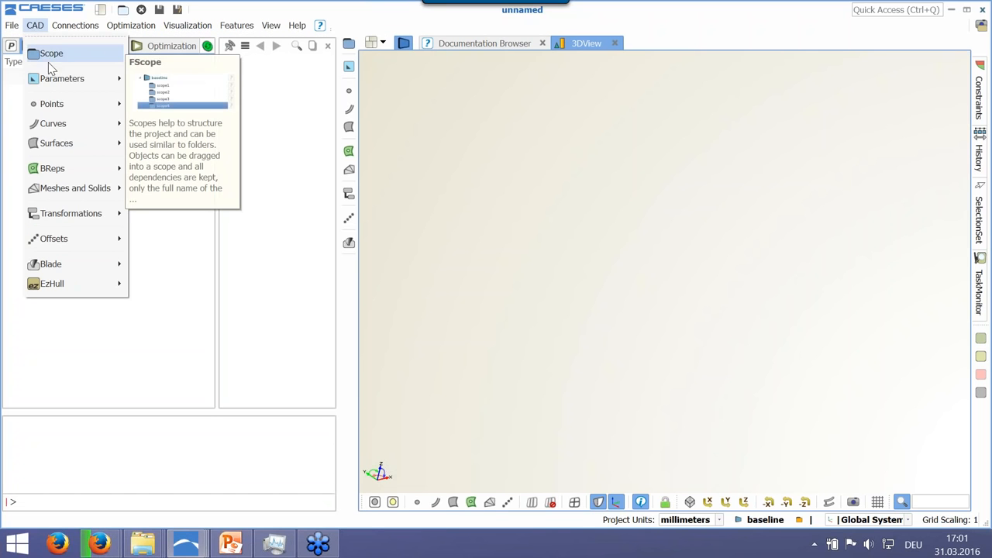
pyautogui.moveTo(56, 103)
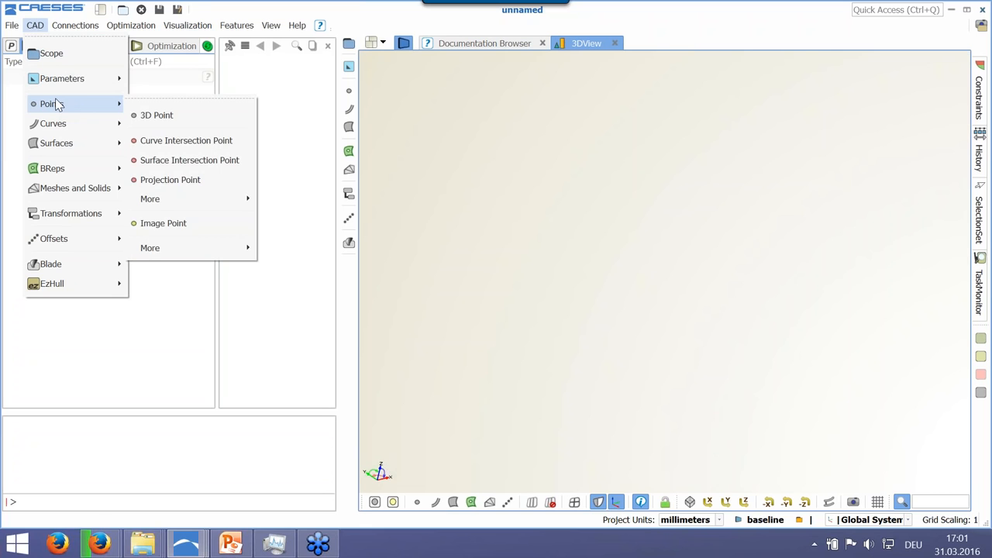
pyautogui.moveTo(62, 126)
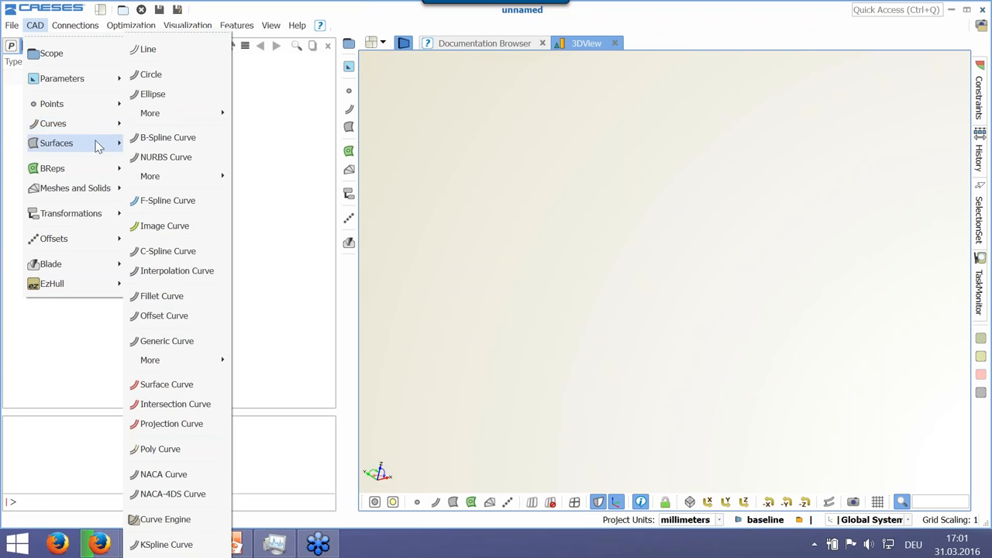
pyautogui.moveTo(99, 144)
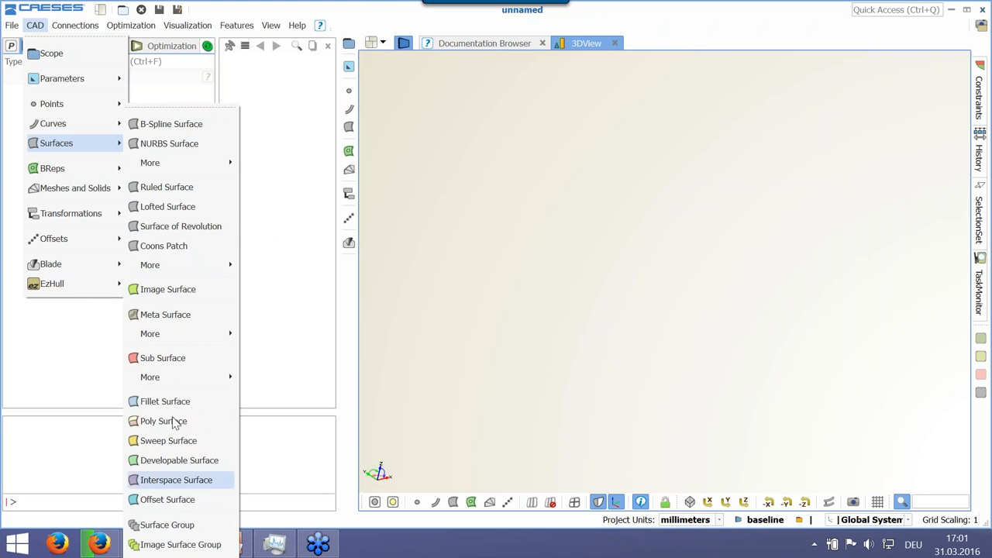
pyautogui.moveTo(174, 163)
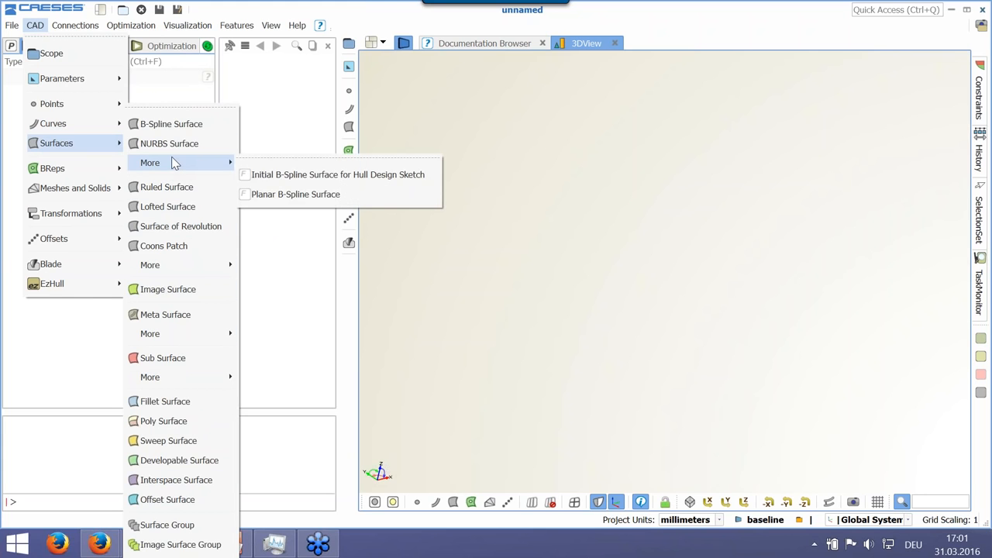
pyautogui.moveTo(88, 174)
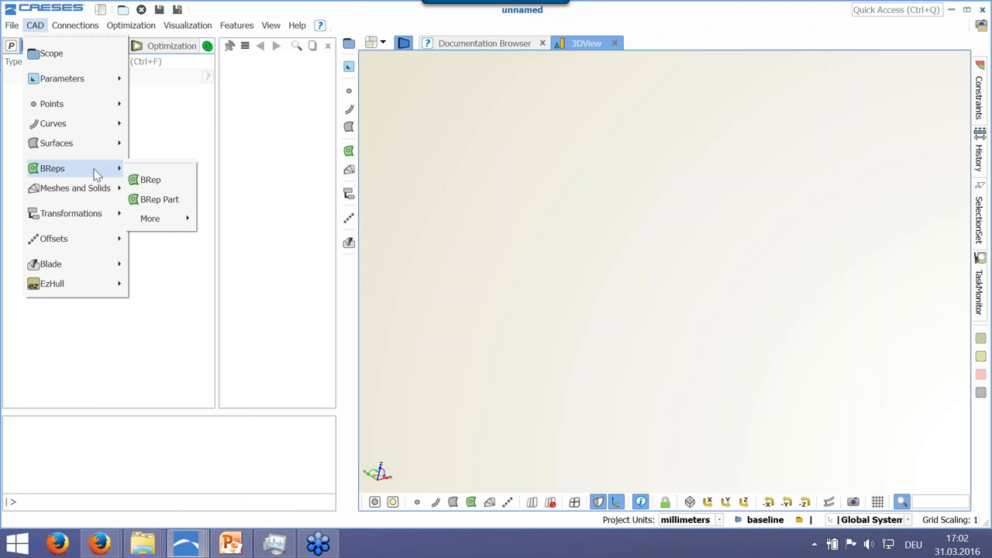
pyautogui.moveTo(74, 200)
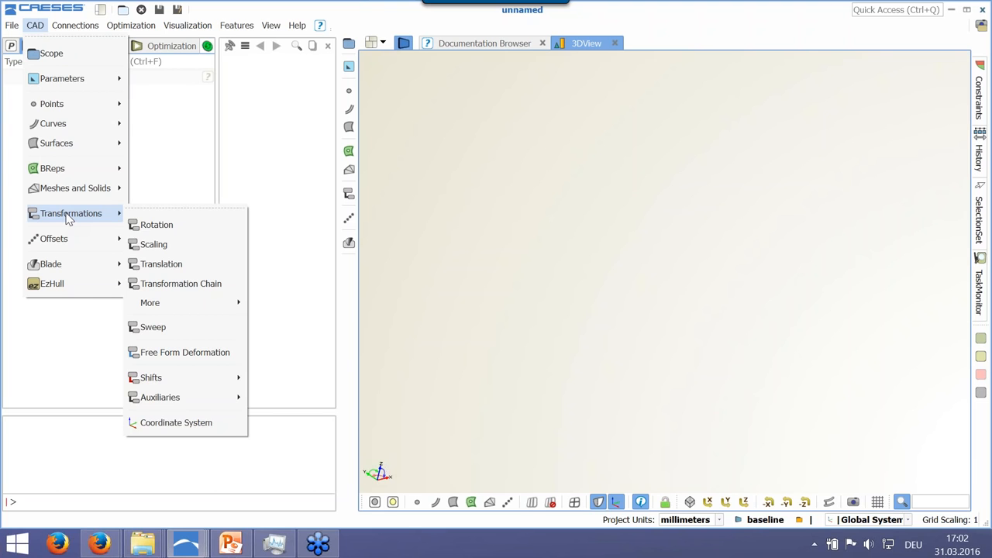
pyautogui.moveTo(62, 259)
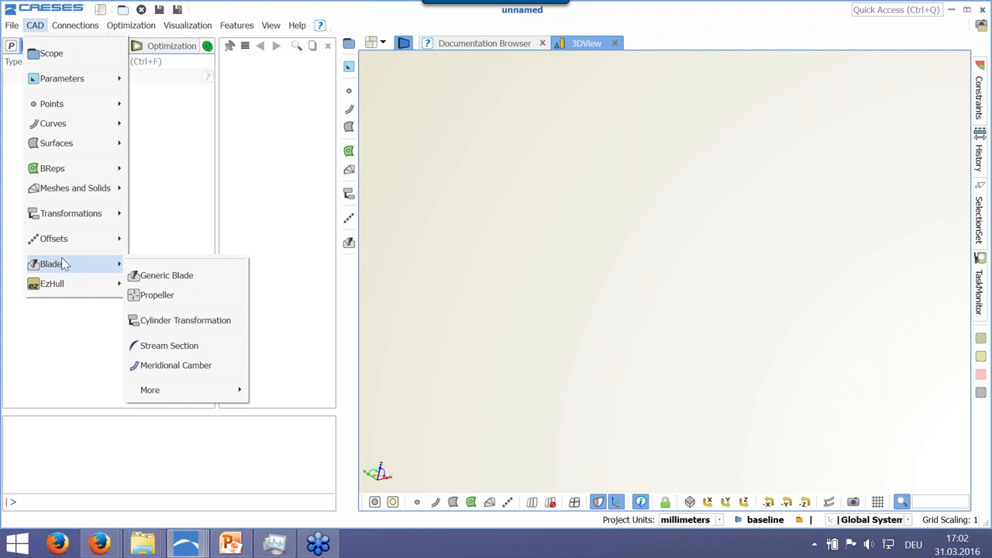
# Examine the available software connections, optimization methods, visualization objects, feature definitions and view options
pyautogui.moveTo(73, 28)
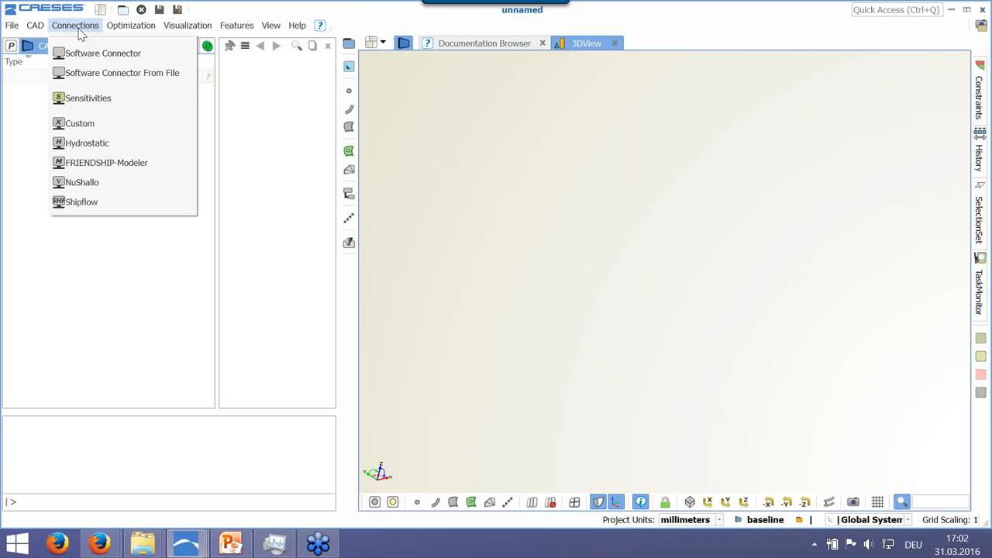
pyautogui.moveTo(120, 28)
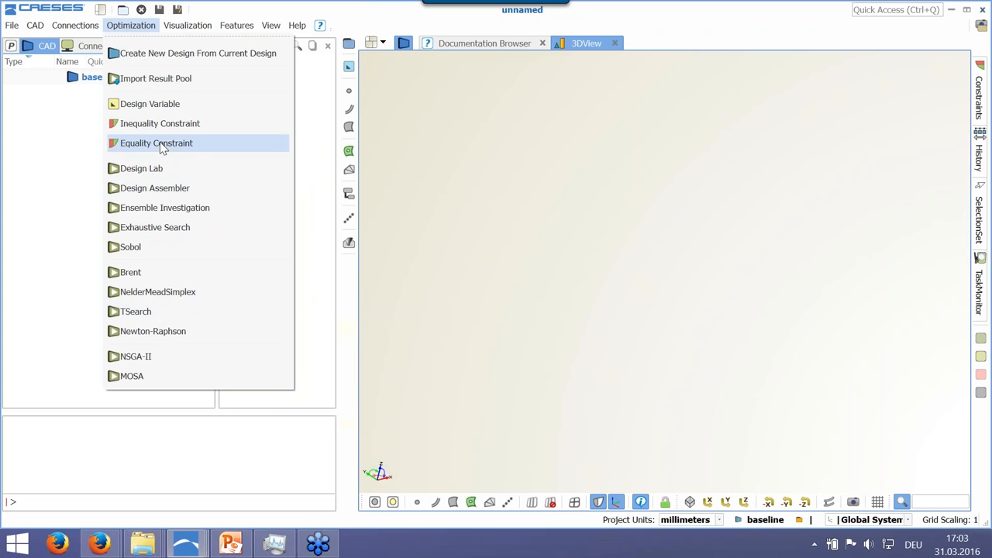
pyautogui.moveTo(185, 30)
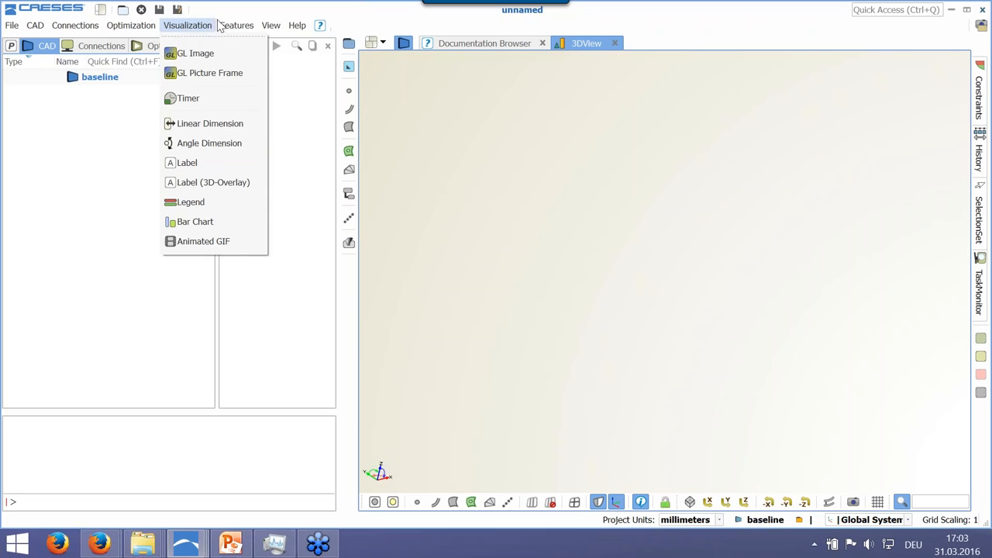
pyautogui.moveTo(240, 26)
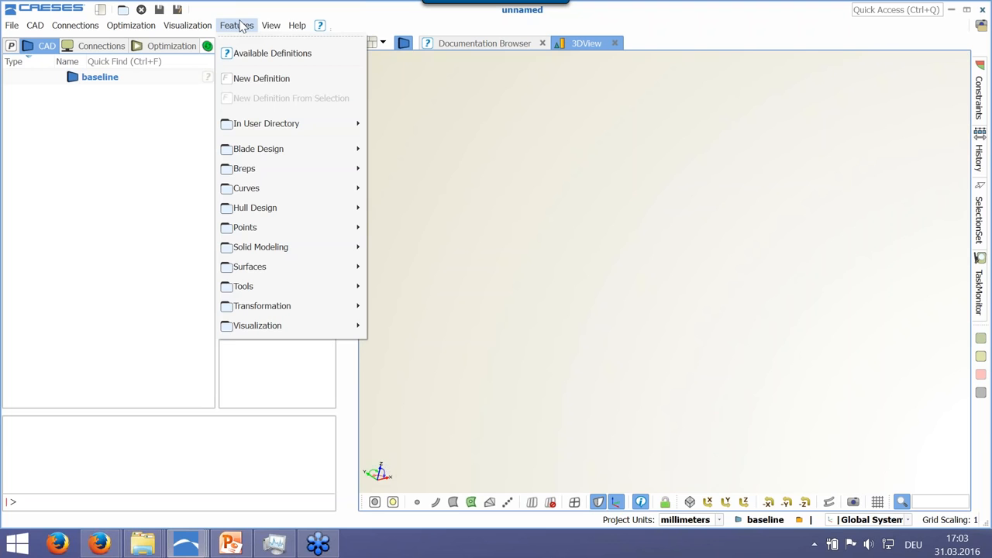
pyautogui.click(240, 25)
pyautogui.click(271, 24)
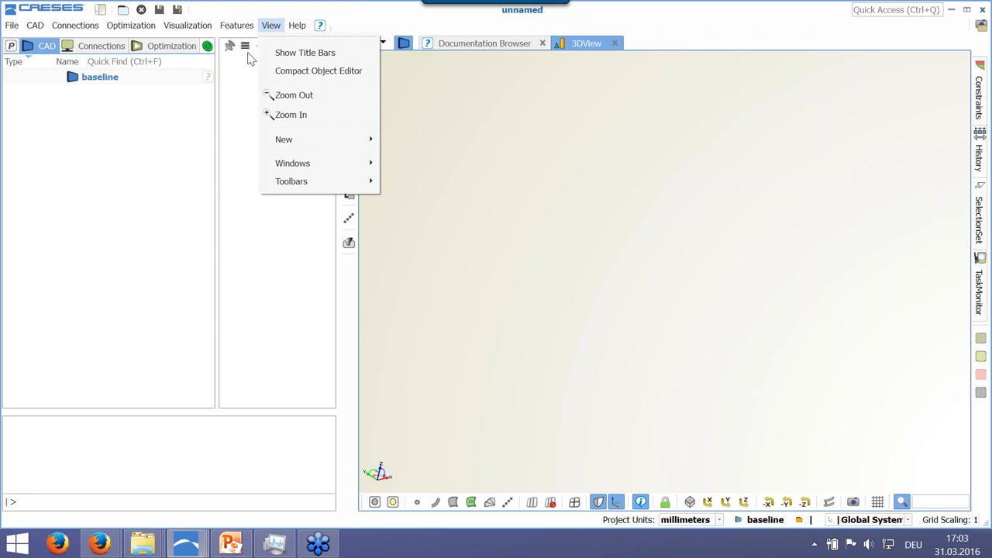
pyautogui.click(116, 230)
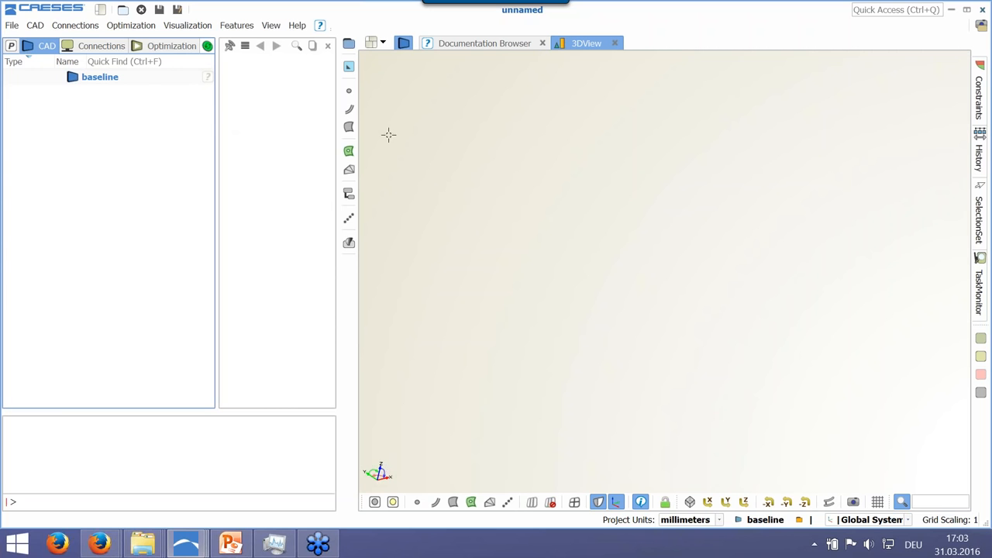
# Open the project RWmodel from the F1 folder on drive D
pyautogui.click(12, 25)
pyautogui.click(29, 53)
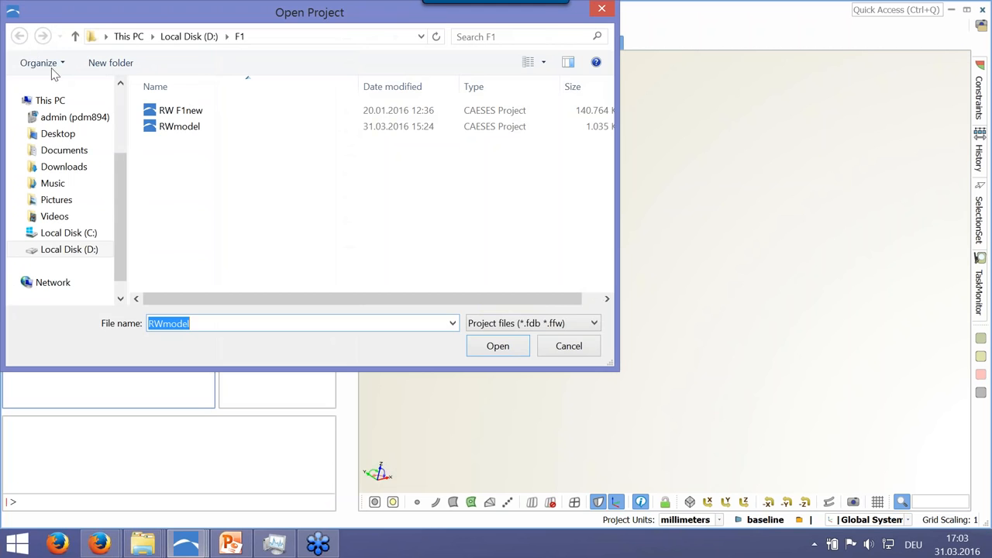
pyautogui.doubleClick(176, 128)
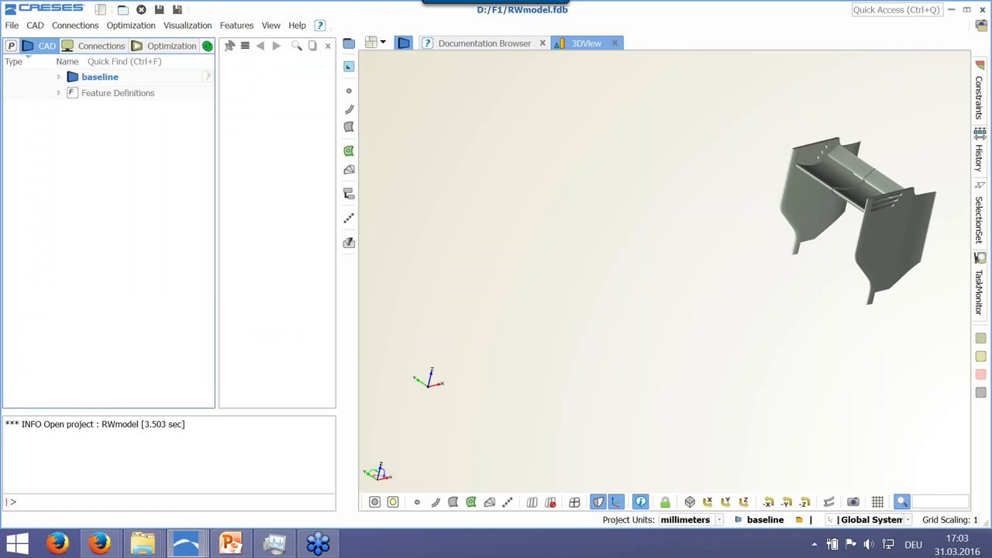
# Examine the whole rear wing model in the 3D view from several angles, including its wing elements and endplates
pyautogui.moveTo(819, 186); pyautogui.dragTo(667, 221, button='right')
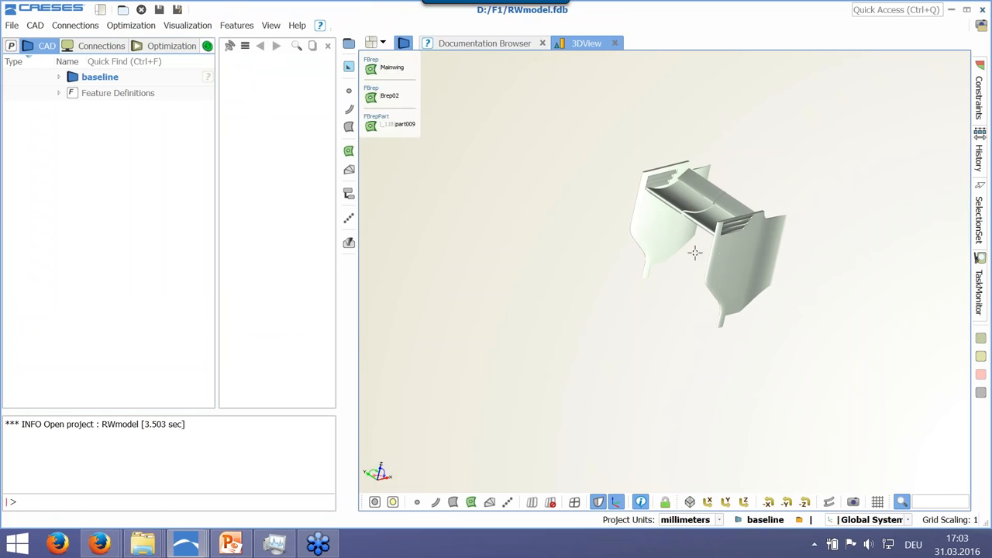
pyautogui.moveTo(730, 240); pyautogui.dragTo(727, 221)
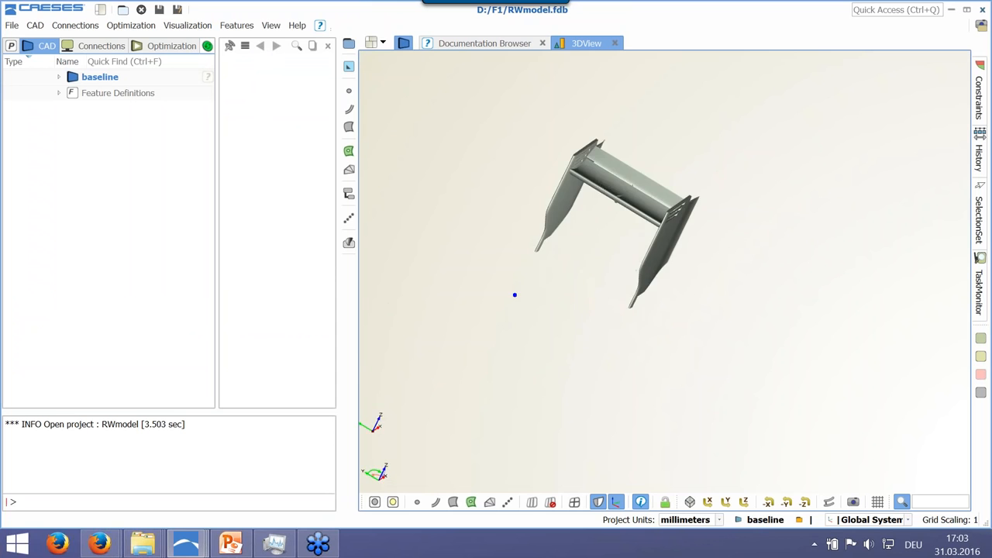
pyautogui.moveTo(628, 179); pyautogui.dragTo(572, 186)
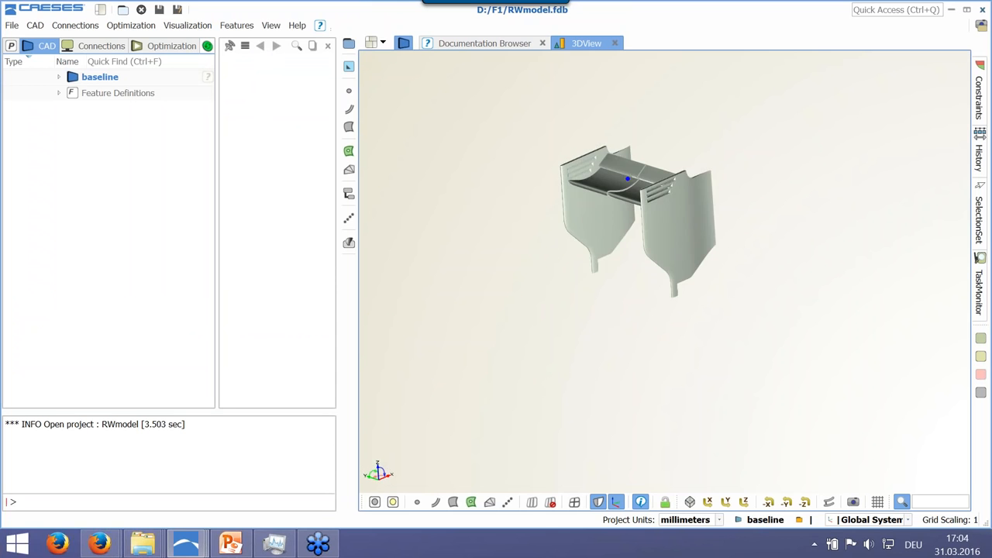
pyautogui.scroll(5, 624, 176)
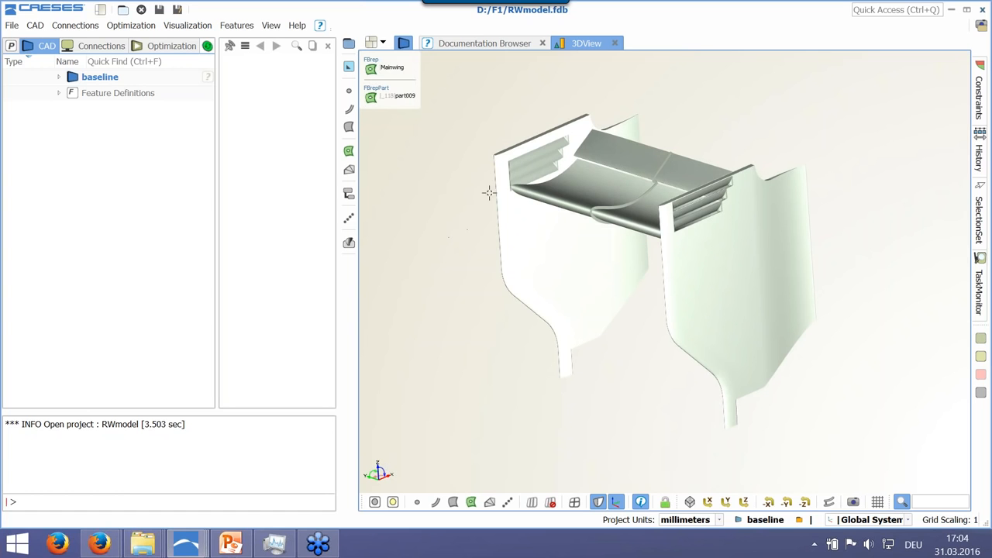
pyautogui.click(486, 99)
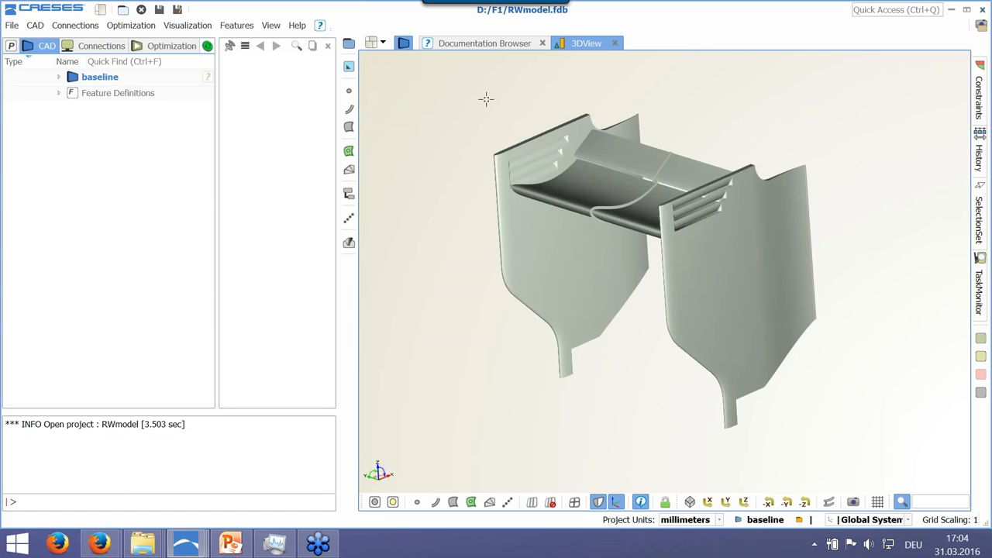
pyautogui.moveTo(608, 194)
pyautogui.mouseDown()
pyautogui.moveTo(596, 236)
pyautogui.moveTo(611, 191)
pyautogui.mouseUp()
pyautogui.click(594, 198)
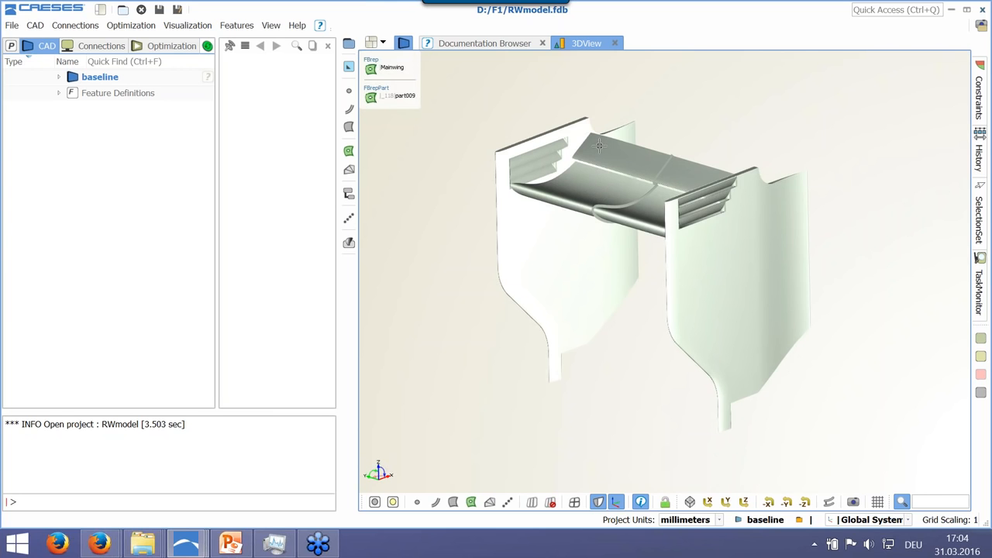
pyautogui.moveTo(604, 211); pyautogui.dragTo(659, 175)
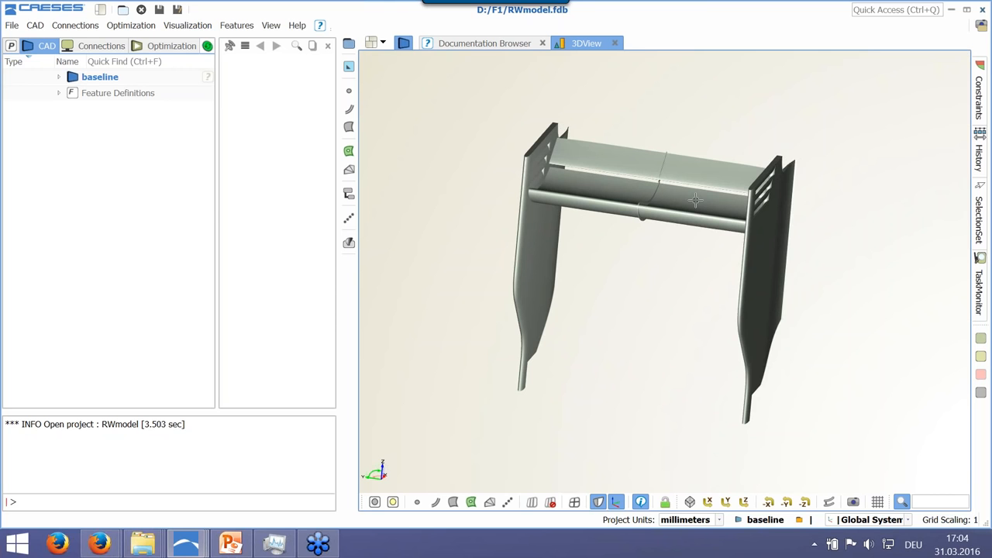
pyautogui.moveTo(614, 200); pyautogui.dragTo(658, 187)
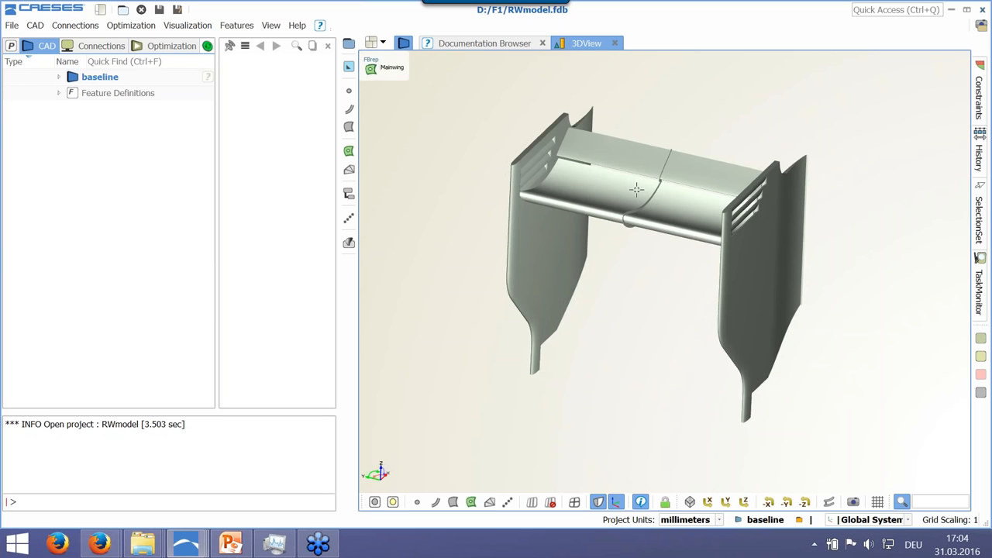
# Inspect the rear wing's main wing element closely and return to the view of the full model
pyautogui.moveTo(635, 196); pyautogui.dragTo(740, 215, button='right')
pyautogui.moveTo(561, 224); pyautogui.dragTo(651, 203, button='middle')
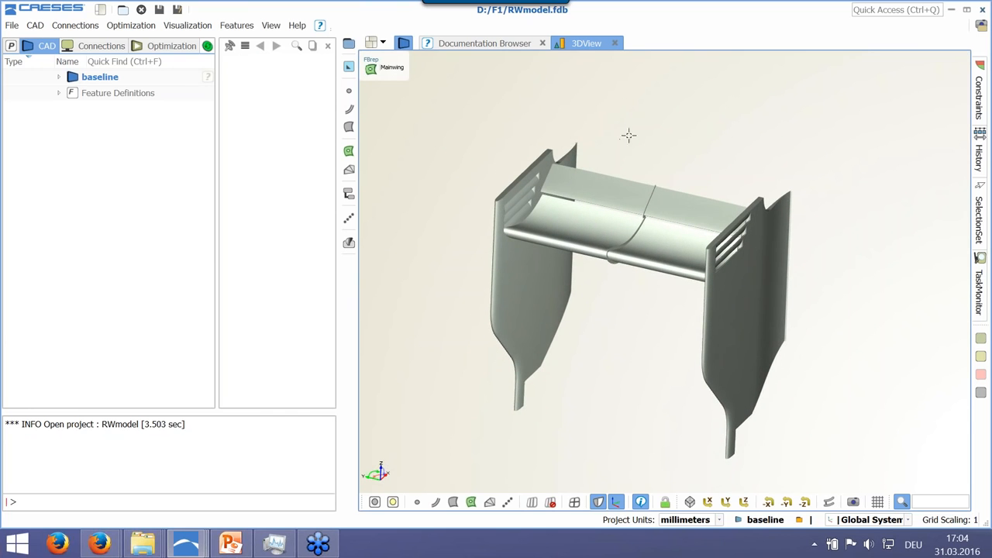
pyautogui.moveTo(628, 147); pyautogui.dragTo(626, 195, button='middle')
pyautogui.scroll(2, 622, 197)
pyautogui.scroll(-2, 622, 197)
pyautogui.scroll(2, 621, 197)
pyautogui.scroll(-5, 622, 197)
pyautogui.scroll(7, 621, 197)
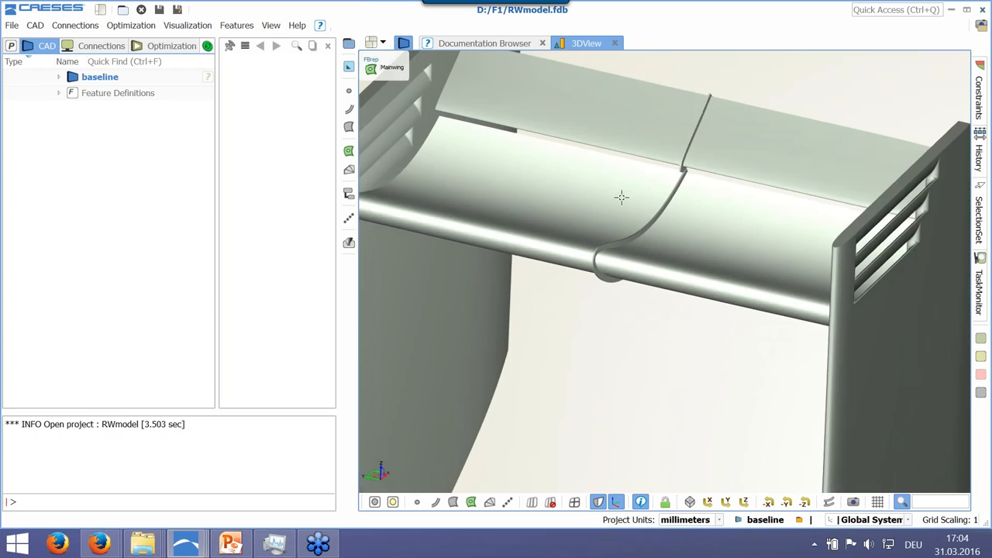
pyautogui.scroll(-6, 622, 197)
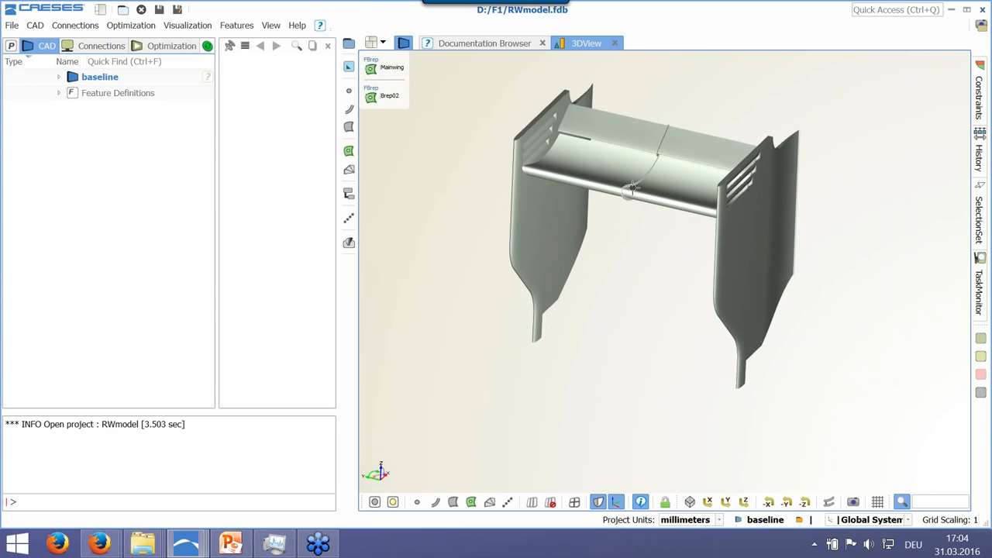
# Select the endplates' BRep part009 to view its properties and location in the model, and clear the selection
pyautogui.click(574, 164)
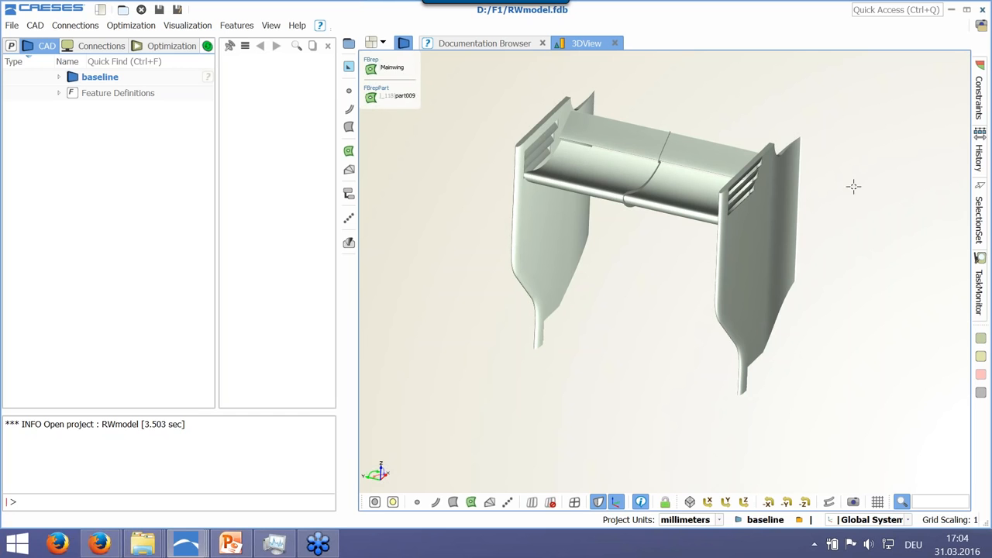
pyautogui.moveTo(714, 231); pyautogui.dragTo(654, 221)
pyautogui.scroll(3, 654, 221)
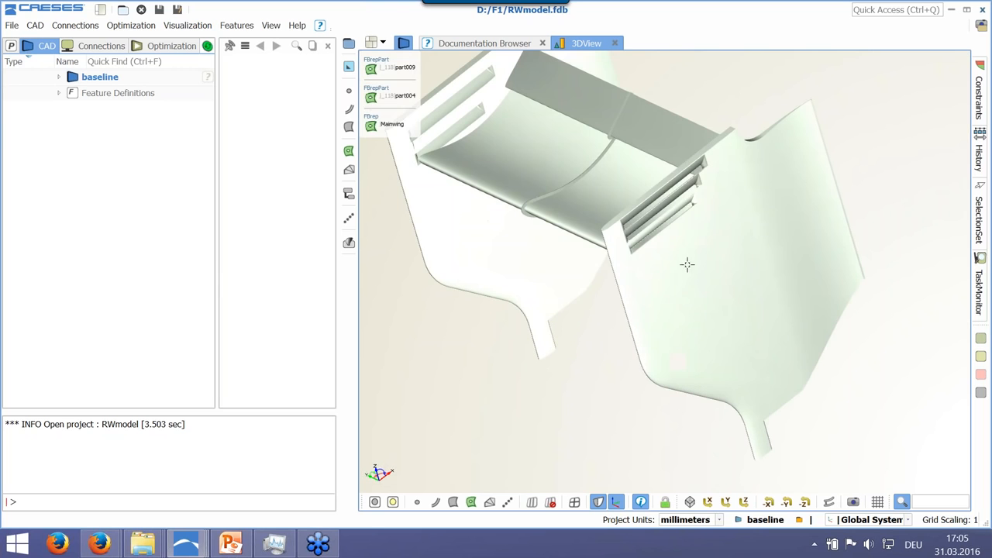
pyautogui.click(663, 218)
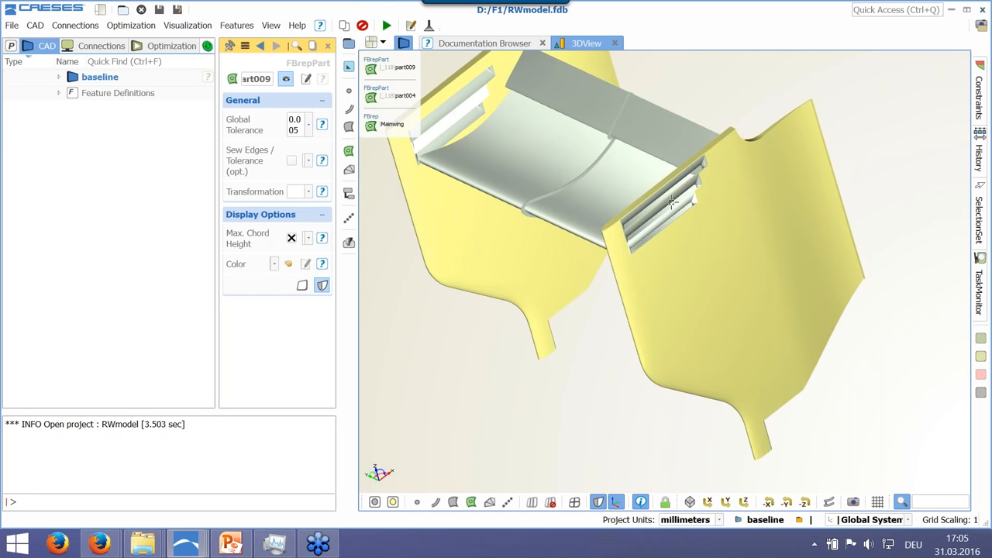
pyautogui.click(593, 311)
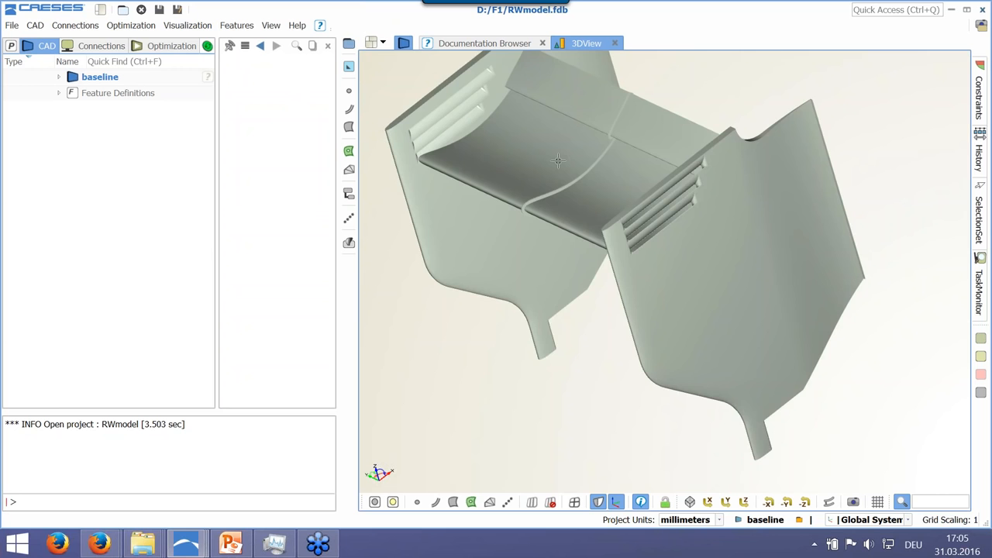
# Inspect the gap between the main wing and the upper flap at the wing's centre
pyautogui.scroll(-3, 558, 161)
pyautogui.moveTo(614, 173); pyautogui.dragTo(692, 190, button='middle')
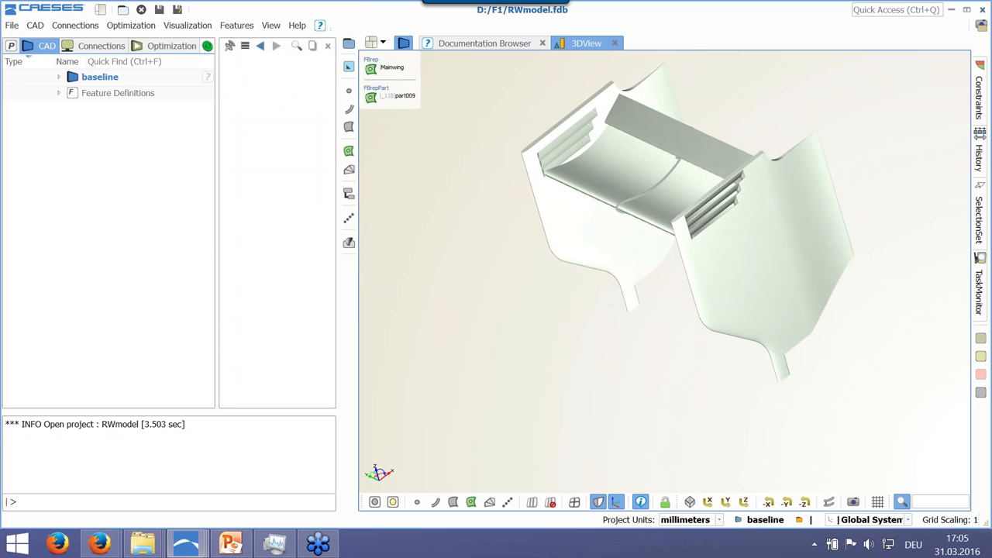
pyautogui.moveTo(655, 179); pyautogui.dragTo(671, 203)
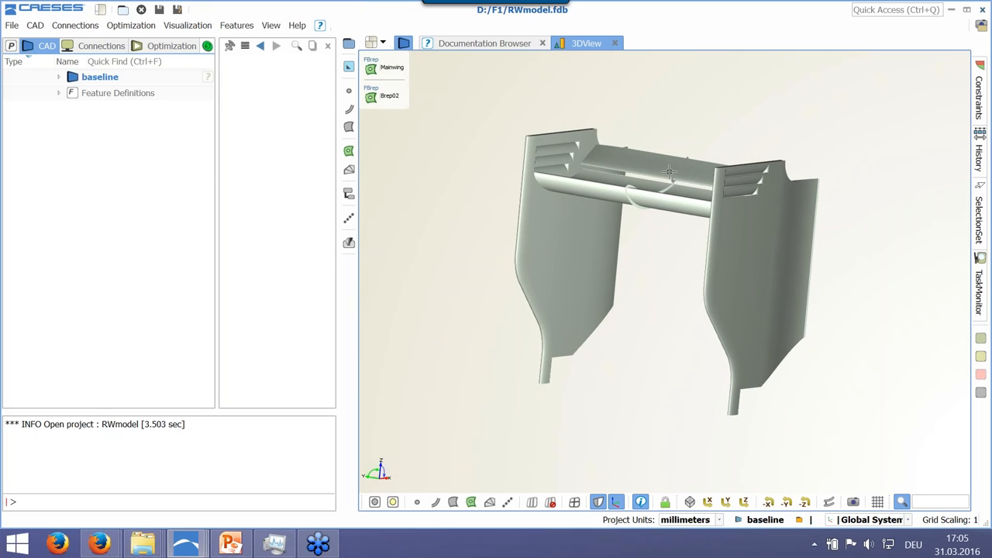
pyautogui.scroll(5, 669, 172)
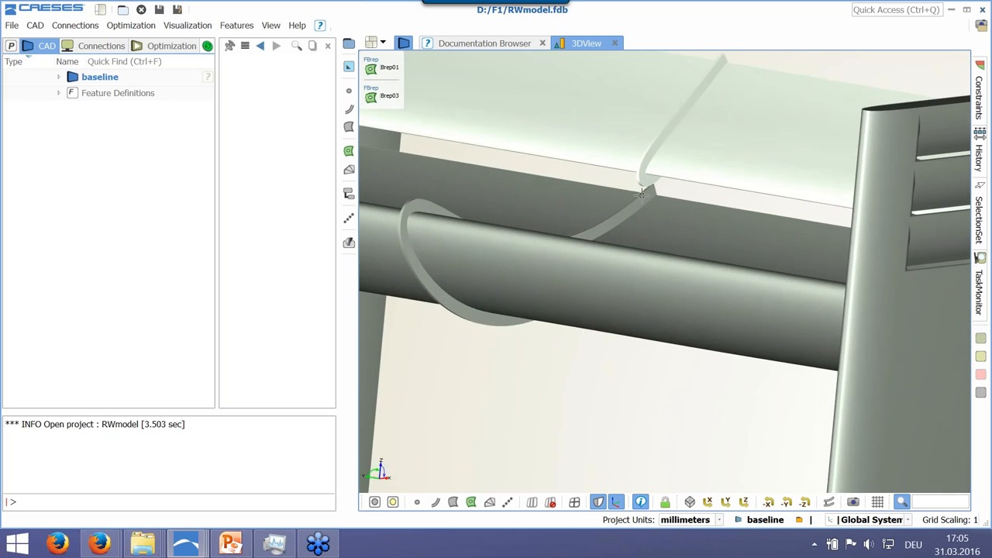
# Expand the baseline scope and its 02_Parameters folder to list the rear wing's design parameters
pyautogui.scroll(-7, 642, 194)
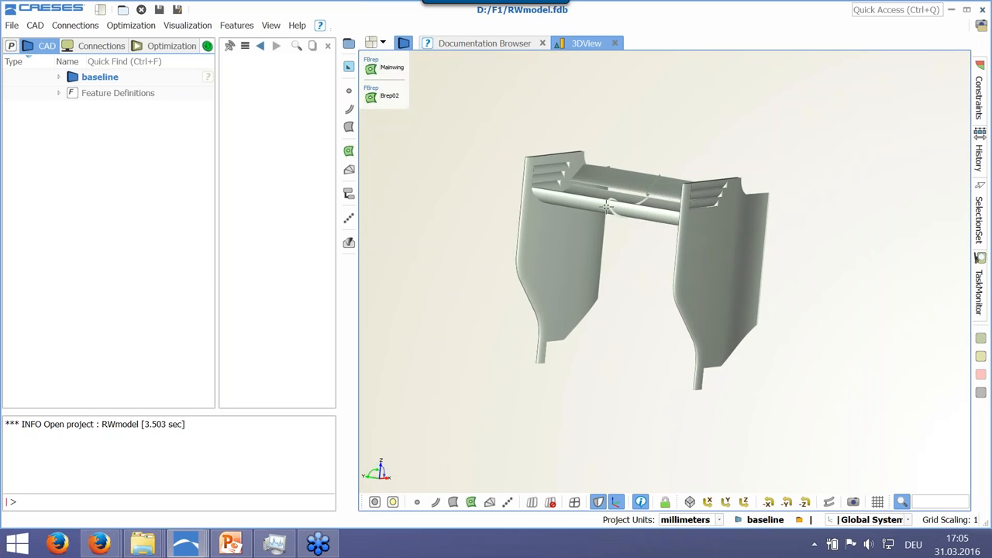
pyautogui.click(59, 76)
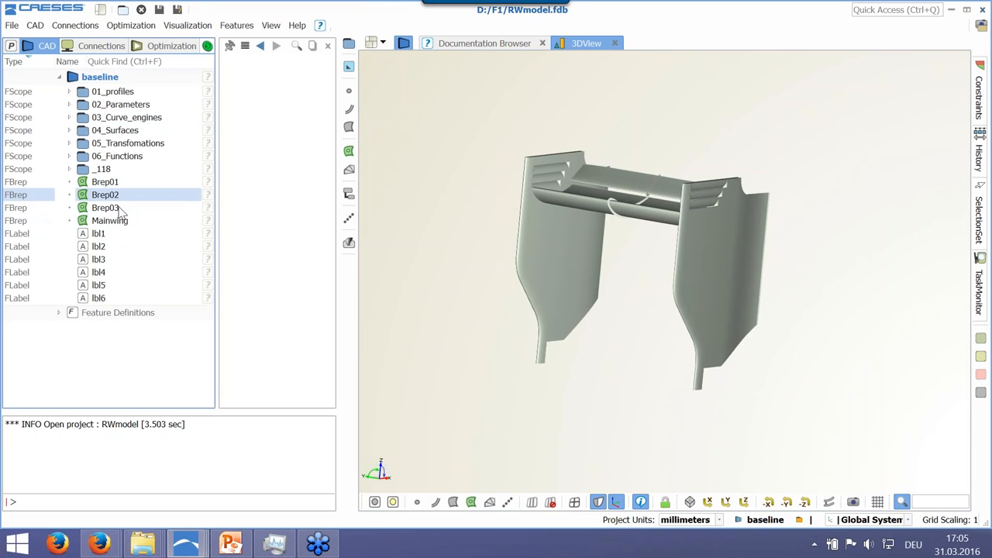
pyautogui.click(69, 106)
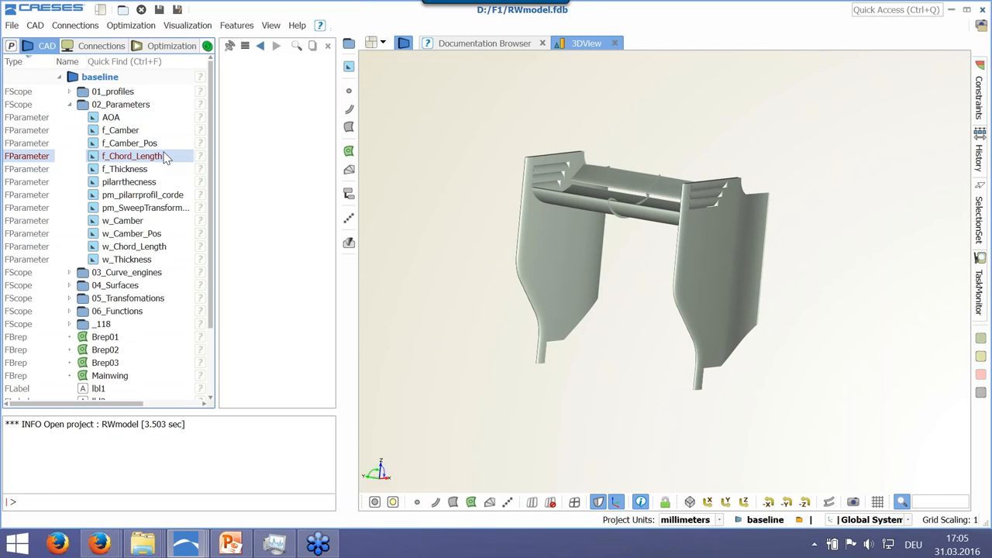
# Look through the available curve types, close the list, and check the value of the AOA parameter
pyautogui.click(350, 109)
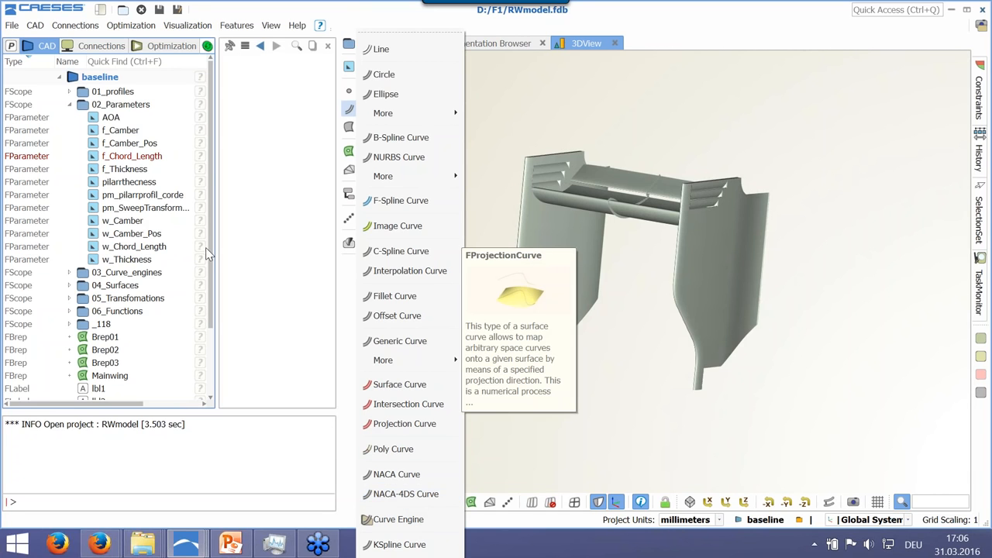
pyautogui.click(251, 266)
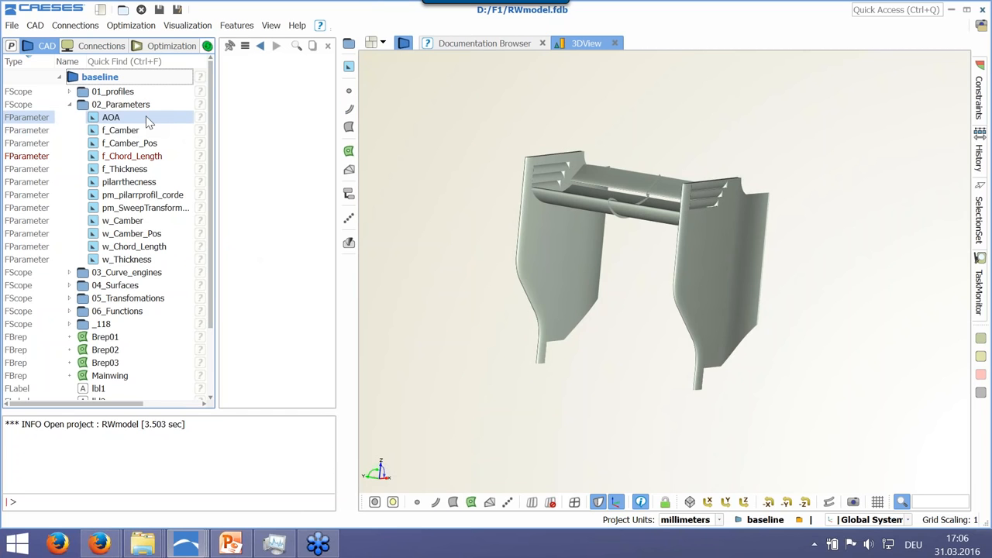
pyautogui.moveTo(149, 122)
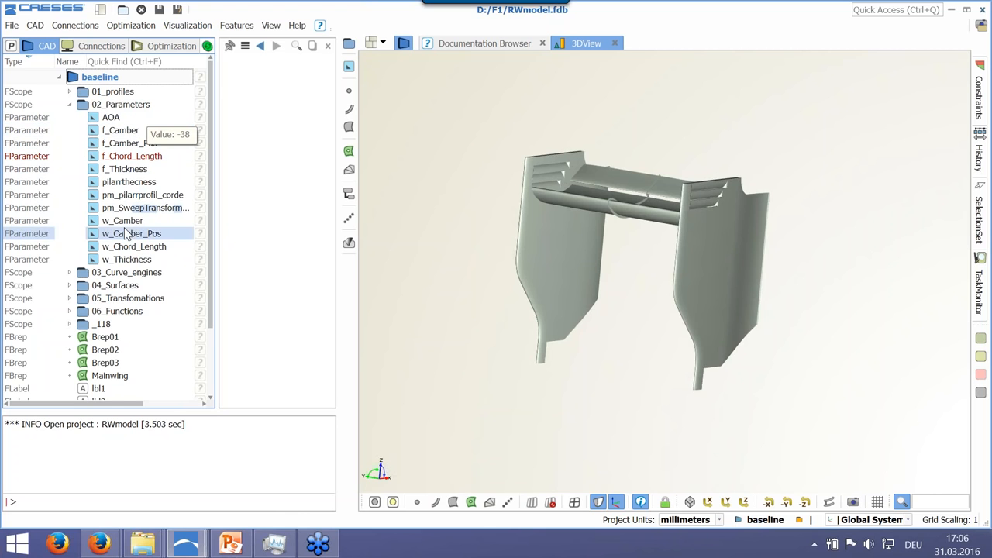
# Expand the 06_Functions scope to list the function folders for the wing and flap
pyautogui.click(69, 311)
pyautogui.scroll(-2, 99, 331)
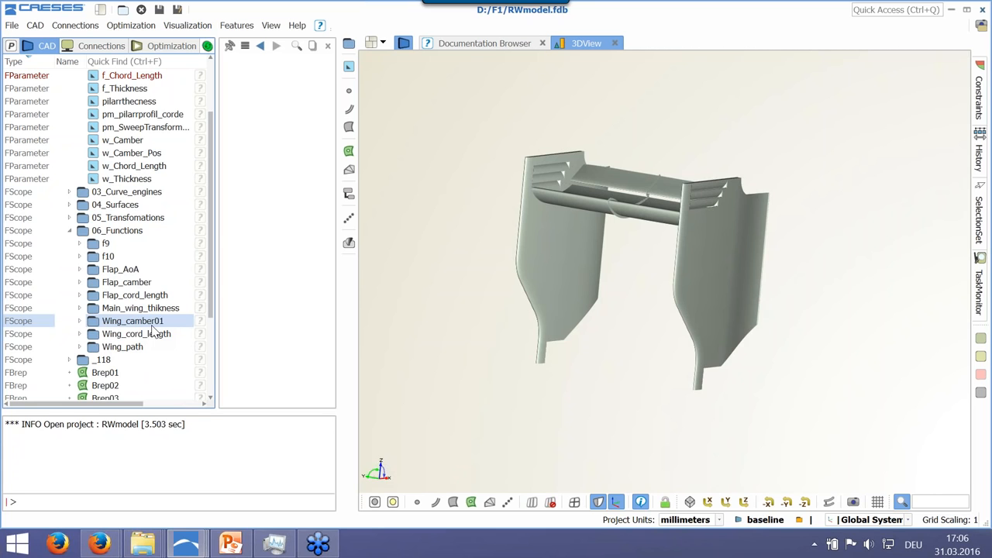
pyautogui.scroll(-3, 670, 175)
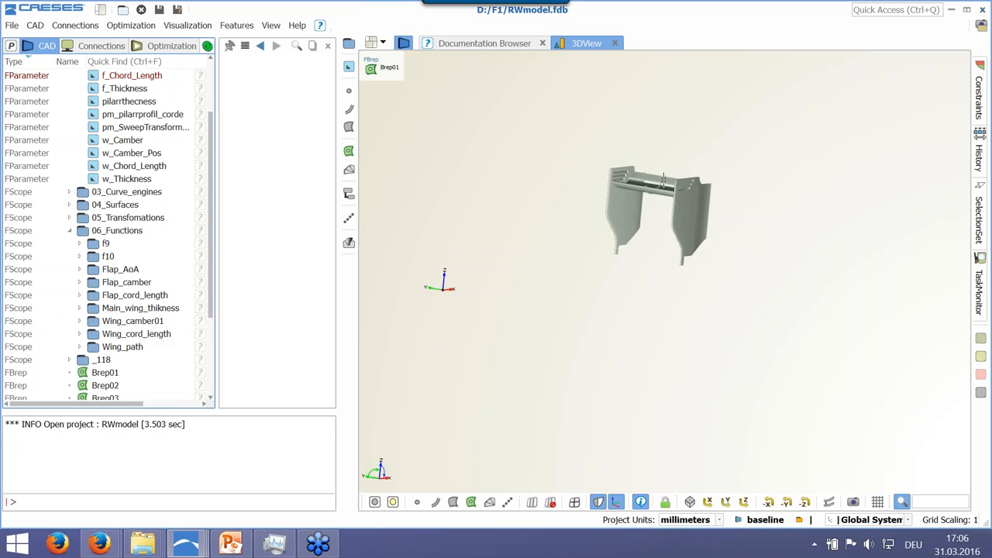
pyautogui.moveTo(644, 161); pyautogui.dragTo(654, 120, button='middle')
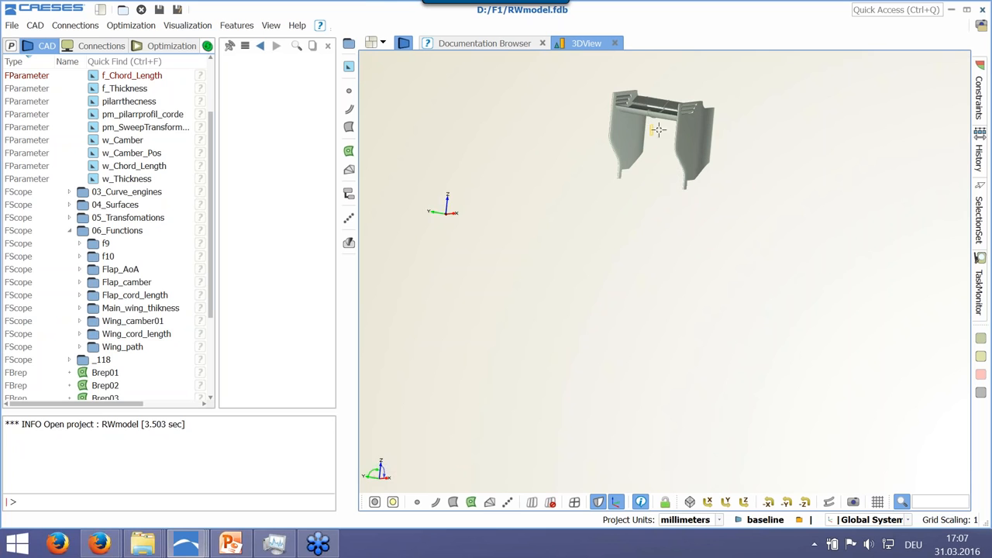
pyautogui.moveTo(659, 137); pyautogui.dragTo(651, 138)
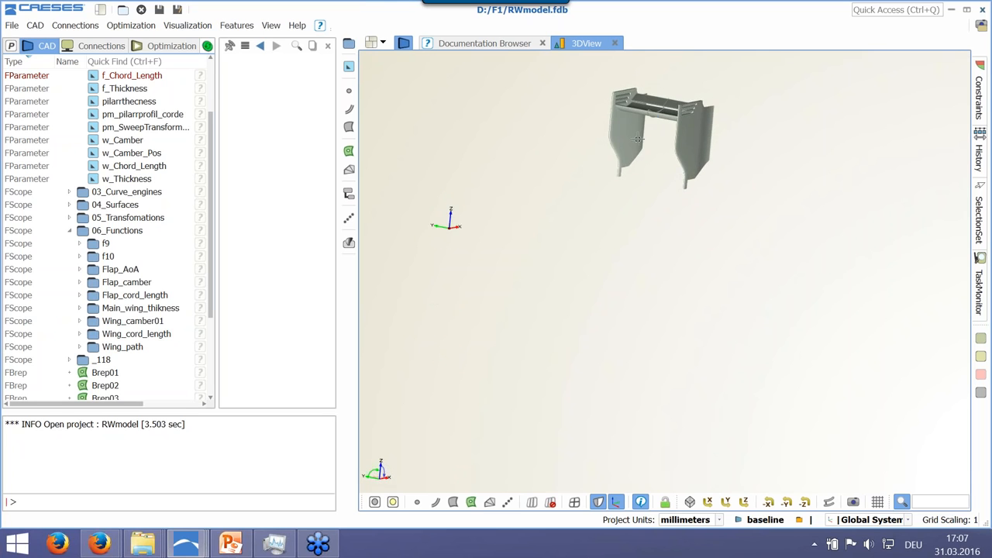
# Open the 3DOverView window alongside the 3D view and set it to look along the x-axis
pyautogui.click(383, 43)
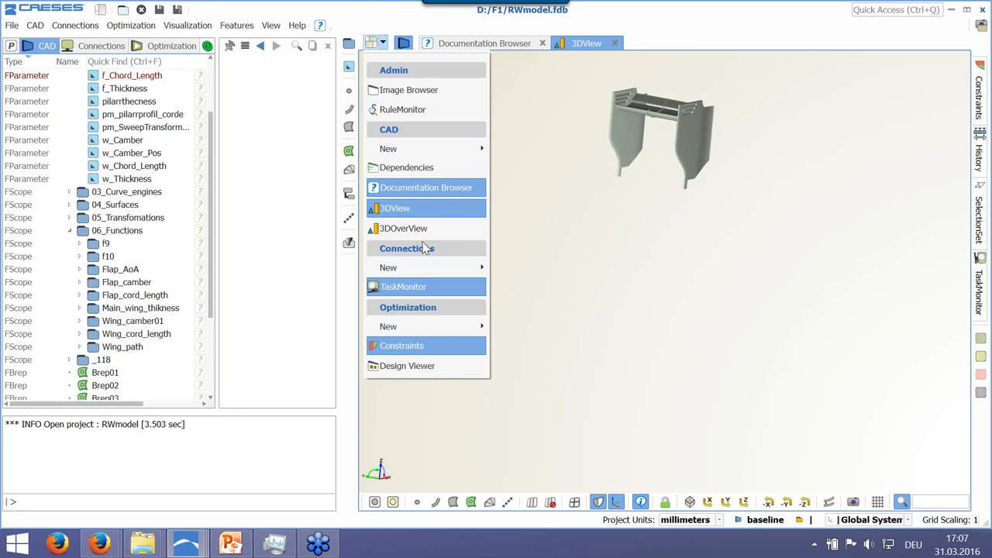
pyautogui.click(403, 229)
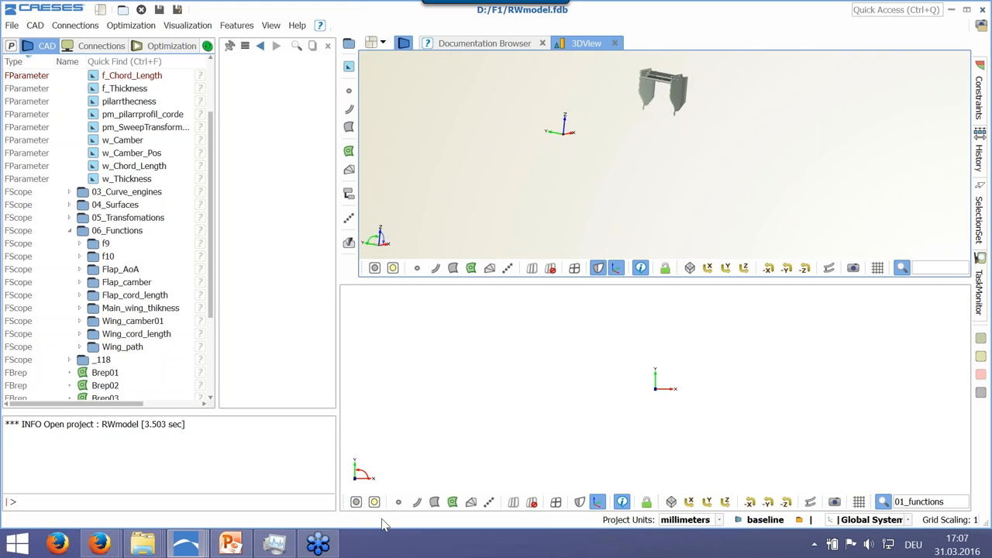
pyautogui.click(691, 504)
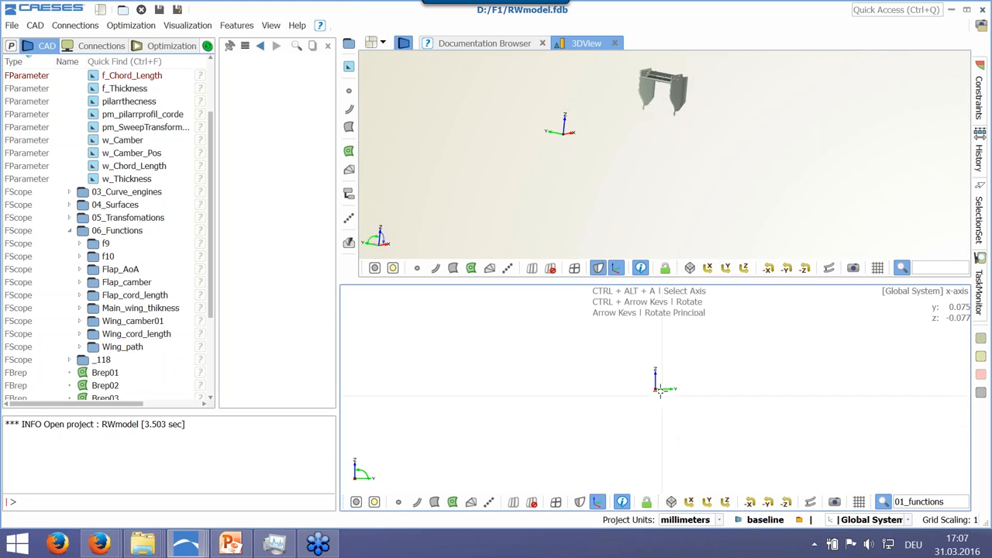
pyautogui.scroll(8, 660, 387)
pyautogui.scroll(2, 509, 436)
pyautogui.scroll(2, 520, 410)
pyautogui.scroll(3, 552, 410)
pyautogui.scroll(4, 703, 422)
pyautogui.scroll(8, 375, 345)
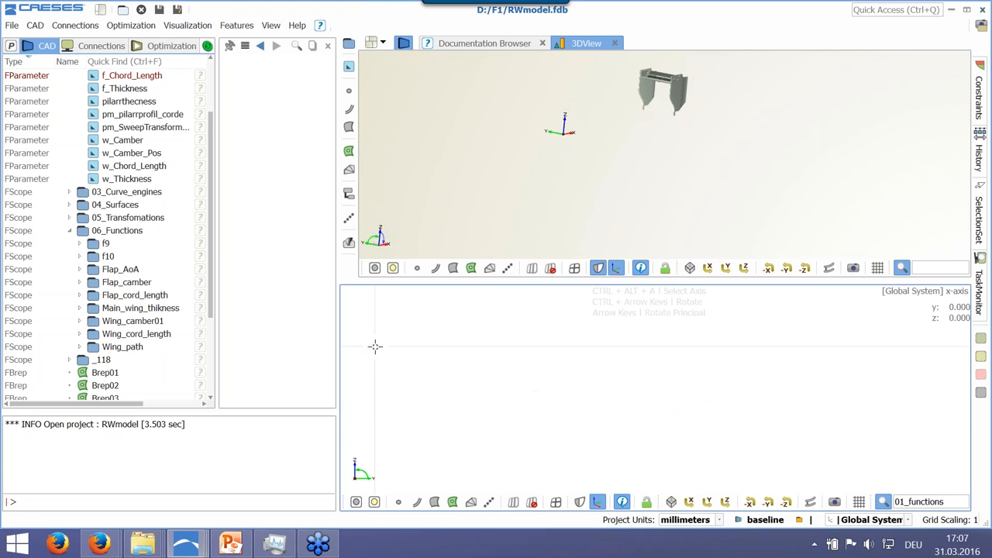
pyautogui.moveTo(410, 367); pyautogui.dragTo(830, 381, button='middle')
pyautogui.moveTo(593, 426); pyautogui.dragTo(635, 369, button='middle')
pyautogui.scroll(3, 600, 421)
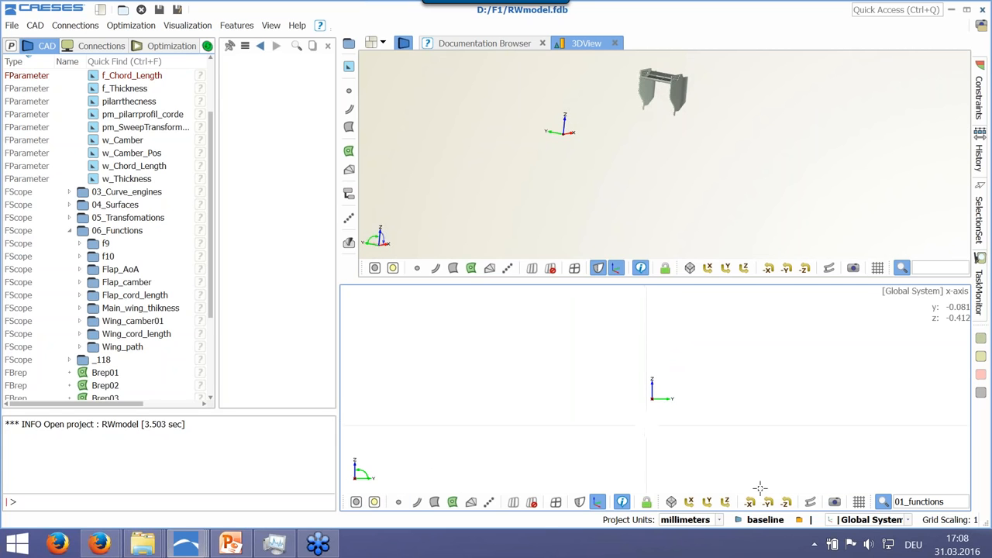
# Clear the 01_functions name filter in the overview and view its contents along the x-axis
pyautogui.press('Return')
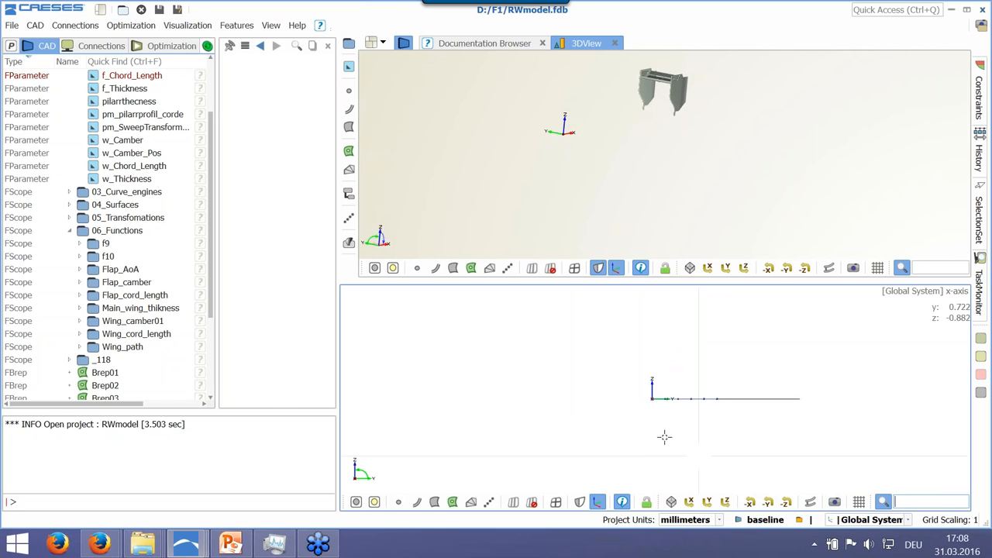
pyautogui.click(689, 502)
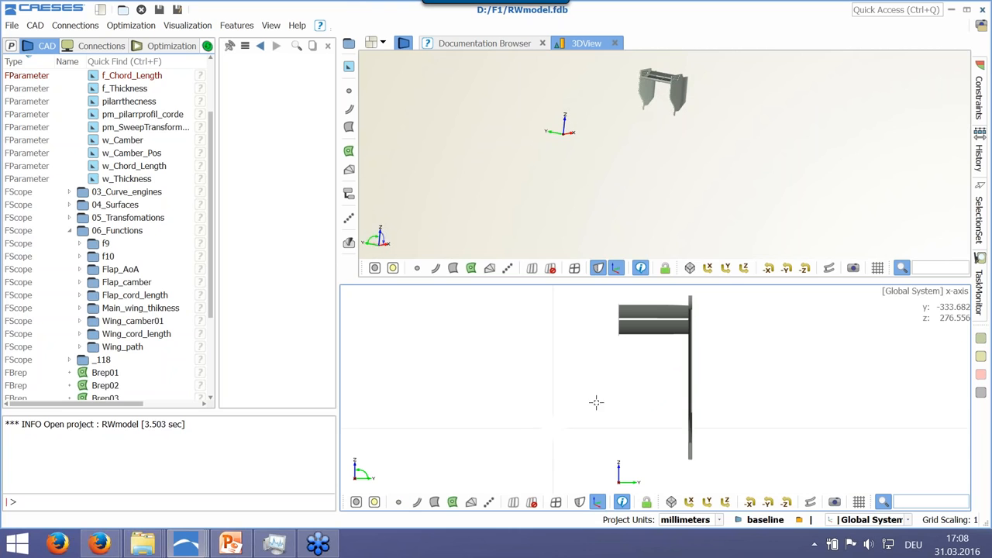
pyautogui.scroll(5, 613, 480)
pyautogui.scroll(-1, 653, 382)
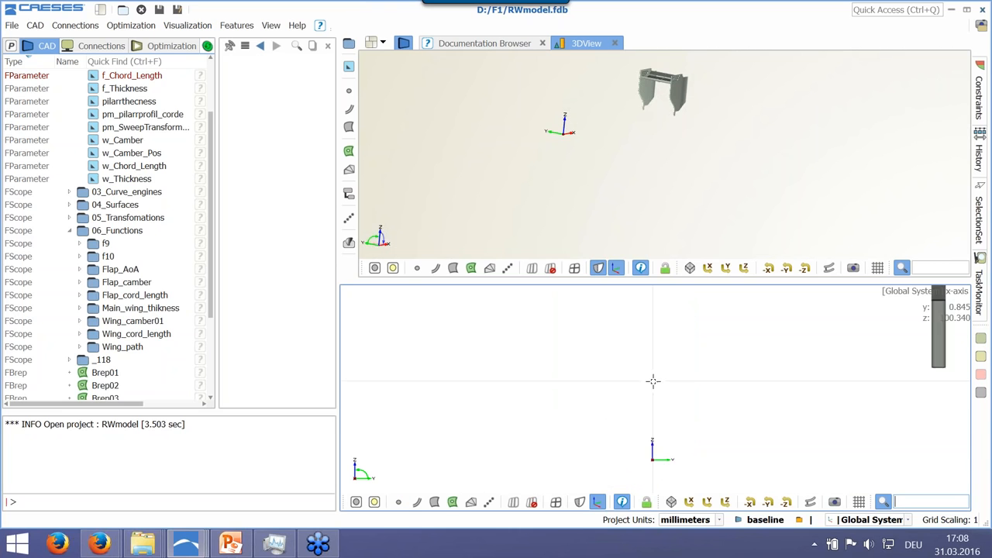
pyautogui.scroll(-2, 701, 401)
pyautogui.moveTo(700, 401); pyautogui.dragTo(660, 428, button='middle')
pyautogui.scroll(-3, 660, 428)
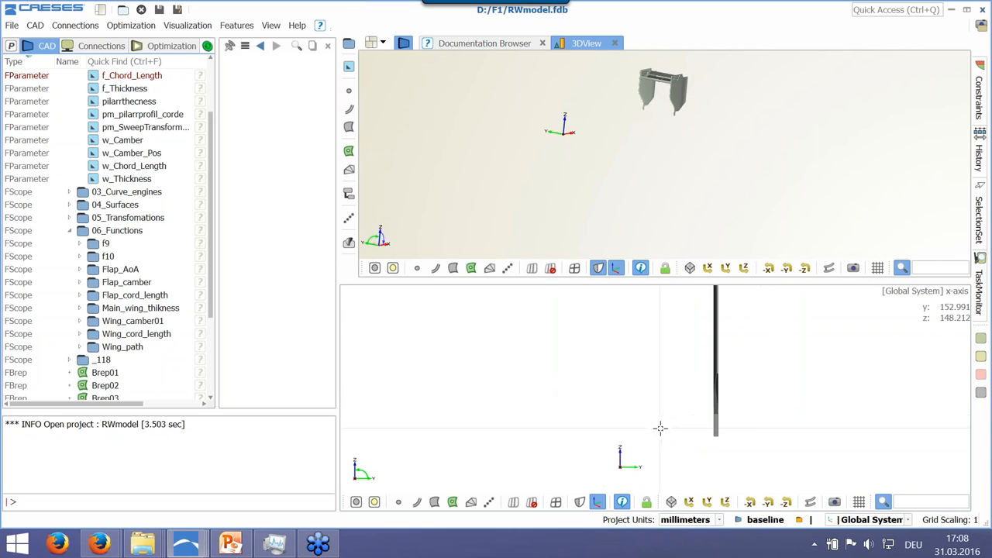
# Hide the BReps in the overview and show all labelled function curves together along the inverted z-axis
pyautogui.click(453, 502)
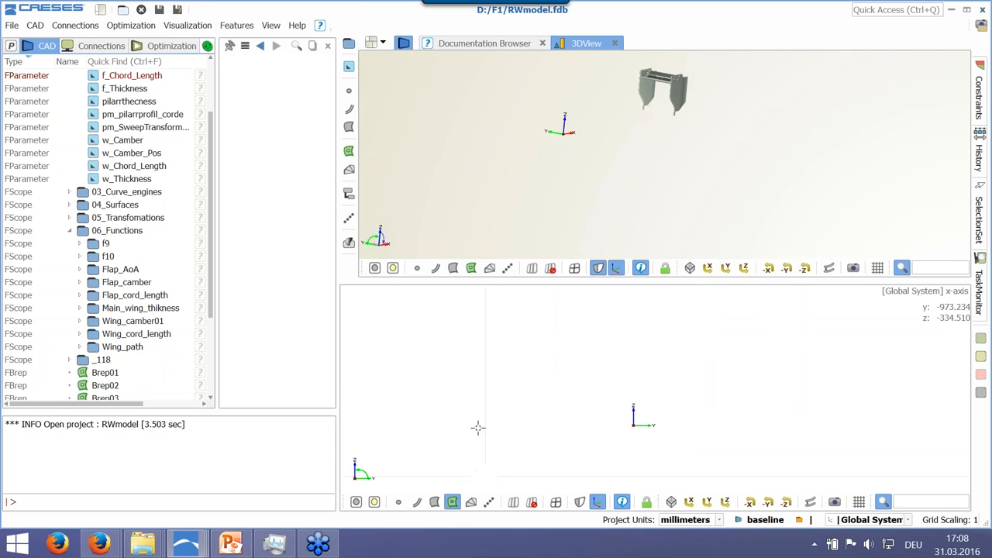
pyautogui.click(374, 502)
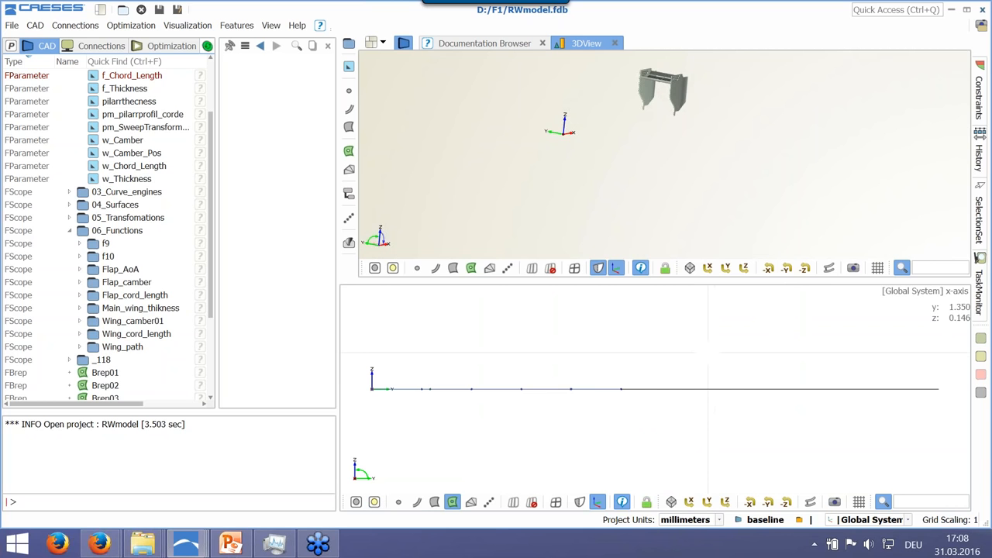
pyautogui.press('z')
pyautogui.scroll(-5, 699, 368)
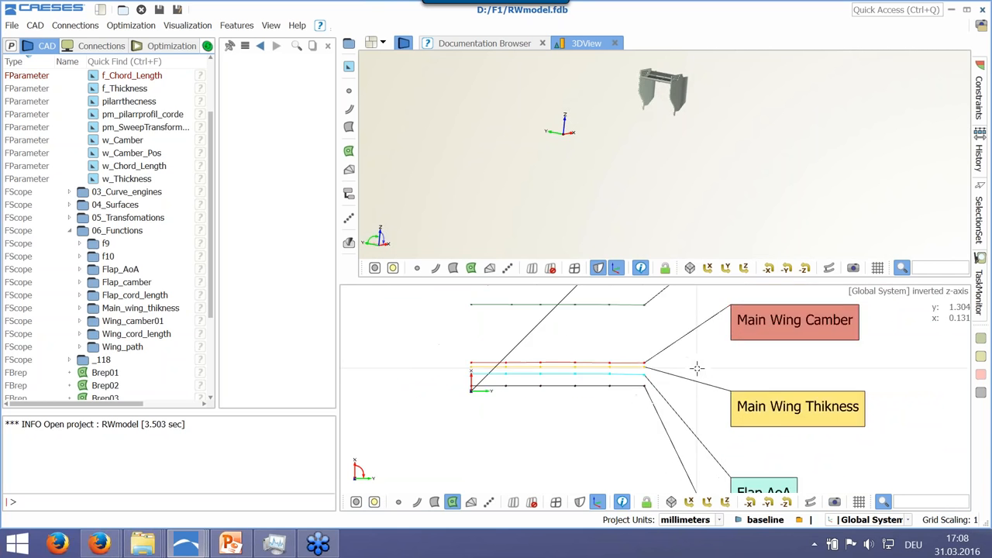
pyautogui.moveTo(538, 326); pyautogui.dragTo(542, 360, button='middle')
pyautogui.scroll(-3, 542, 359)
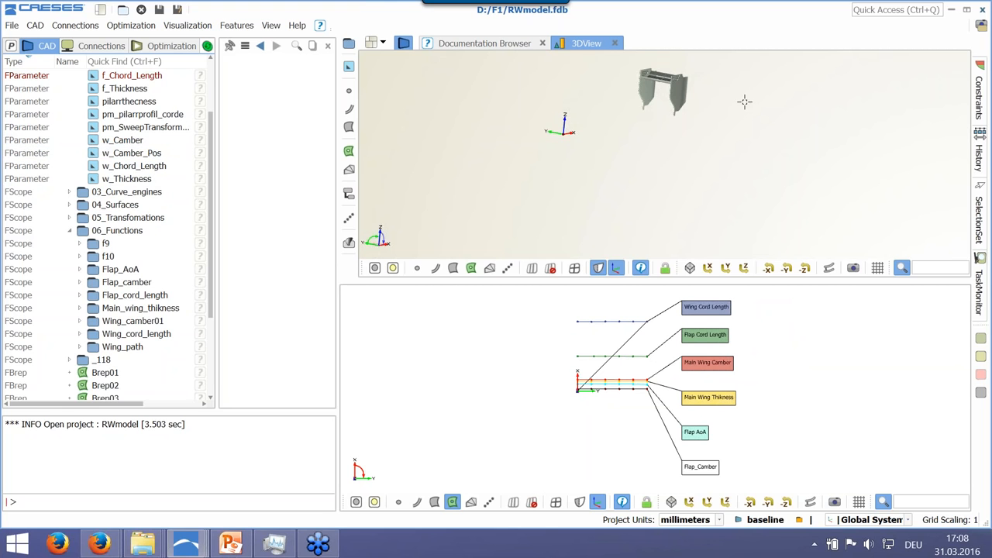
# Enlarge the main 3D view pane and frame the rear wing's main element and flap close up
pyautogui.scroll(5, 668, 67)
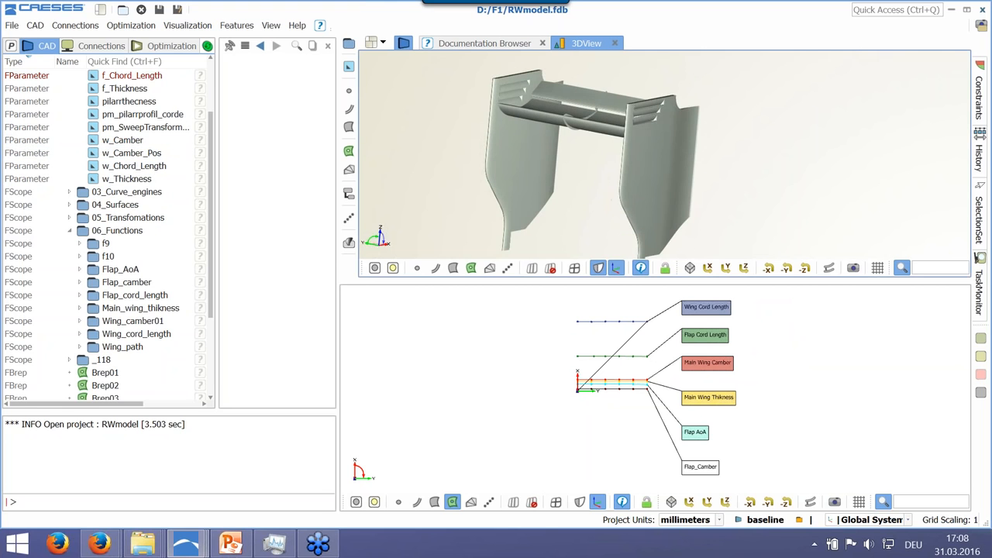
pyautogui.scroll(2, 636, 120)
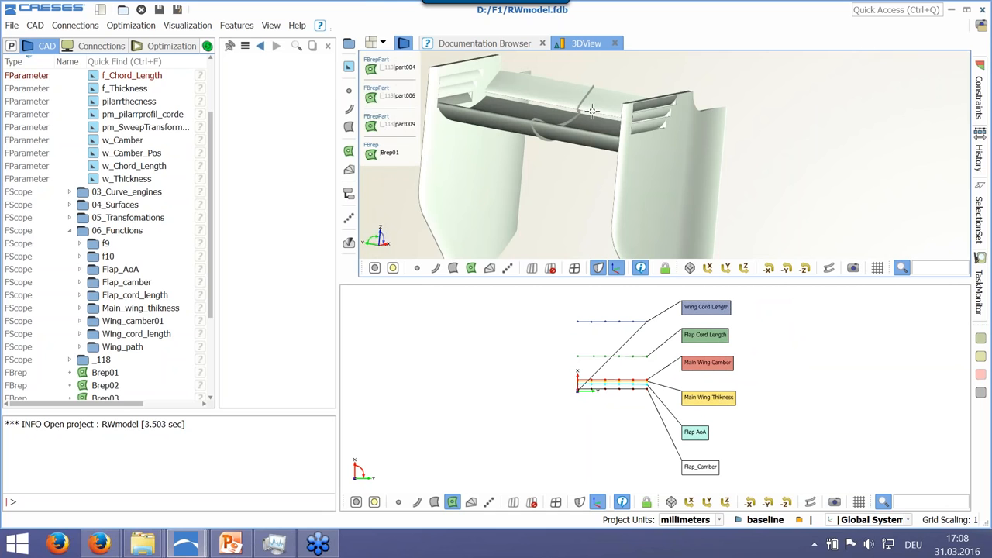
pyautogui.scroll(2, 586, 112)
pyautogui.moveTo(588, 113); pyautogui.dragTo(671, 142, button='middle')
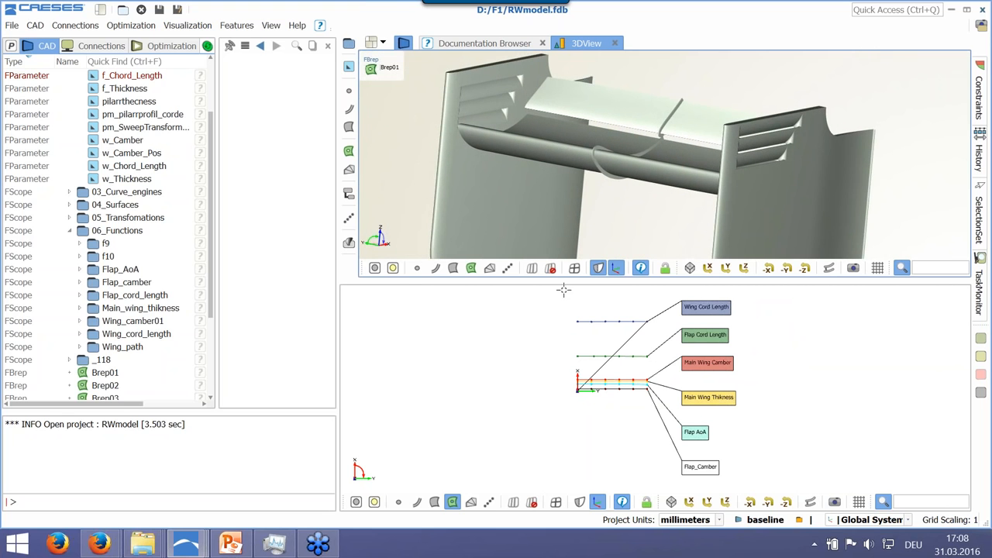
pyautogui.moveTo(553, 280); pyautogui.dragTo(560, 318)
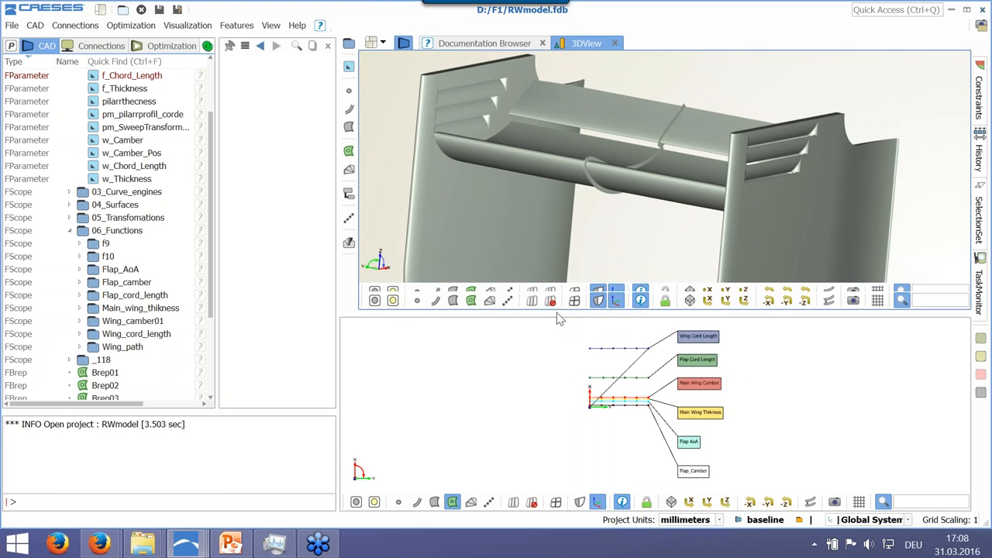
pyautogui.moveTo(587, 176)
pyautogui.mouseDown()
pyautogui.moveTo(580, 232)
pyautogui.moveTo(589, 195)
pyautogui.mouseUp()
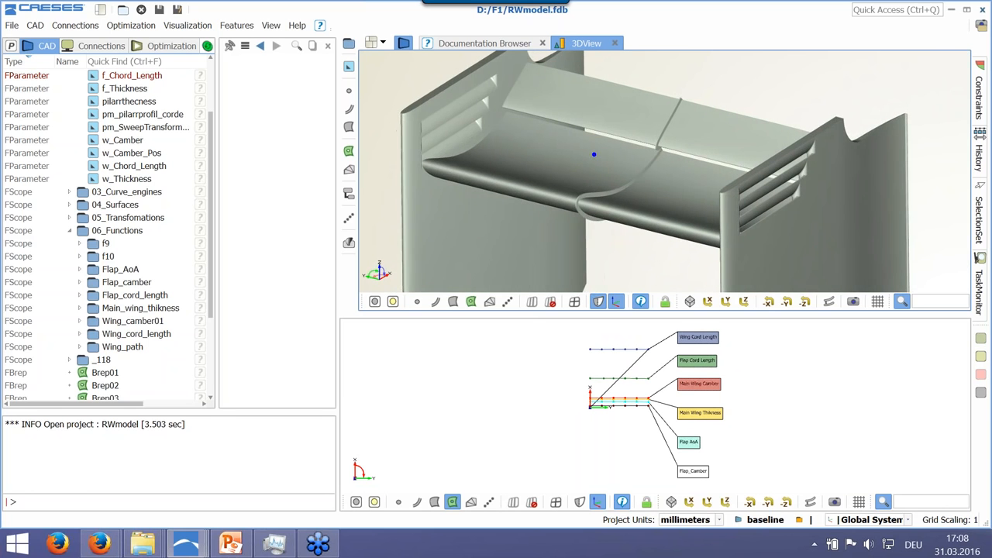
pyautogui.moveTo(601, 159); pyautogui.dragTo(629, 174, button='middle')
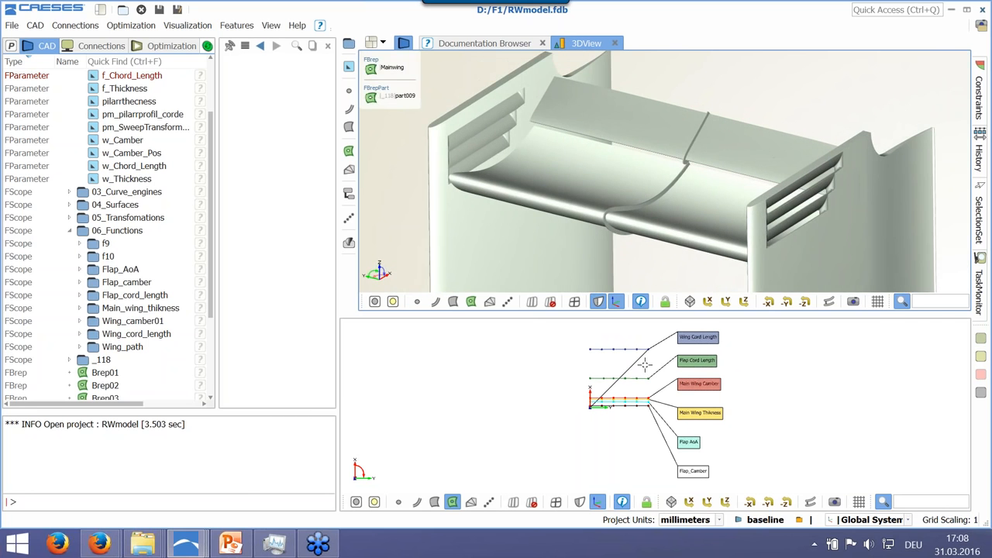
# Raise the first two control points of the Main Wing Camber curve together to an X value of about 0.246
pyautogui.scroll(4, 643, 346)
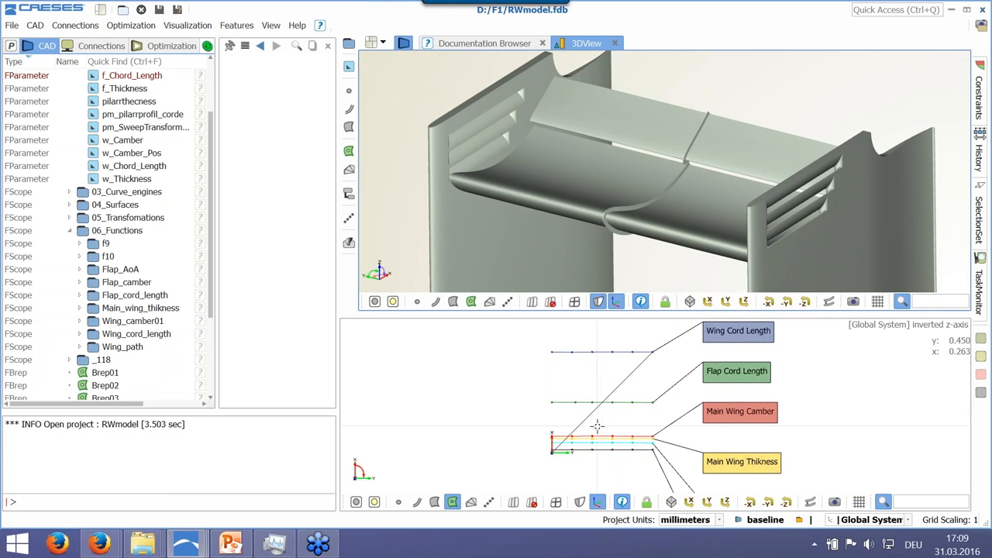
pyautogui.scroll(1, 558, 445)
pyautogui.scroll(2, 558, 445)
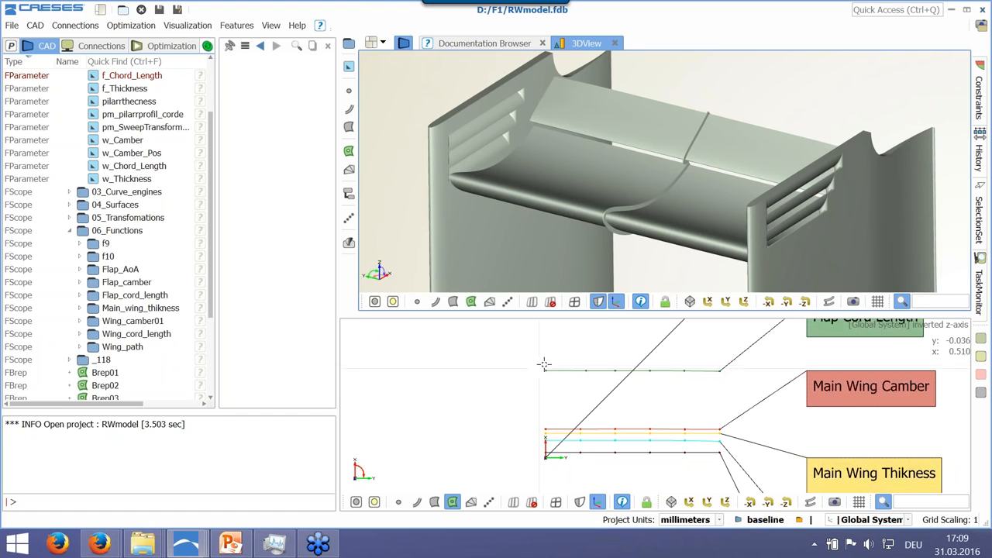
pyautogui.click(618, 383)
pyautogui.click(615, 230)
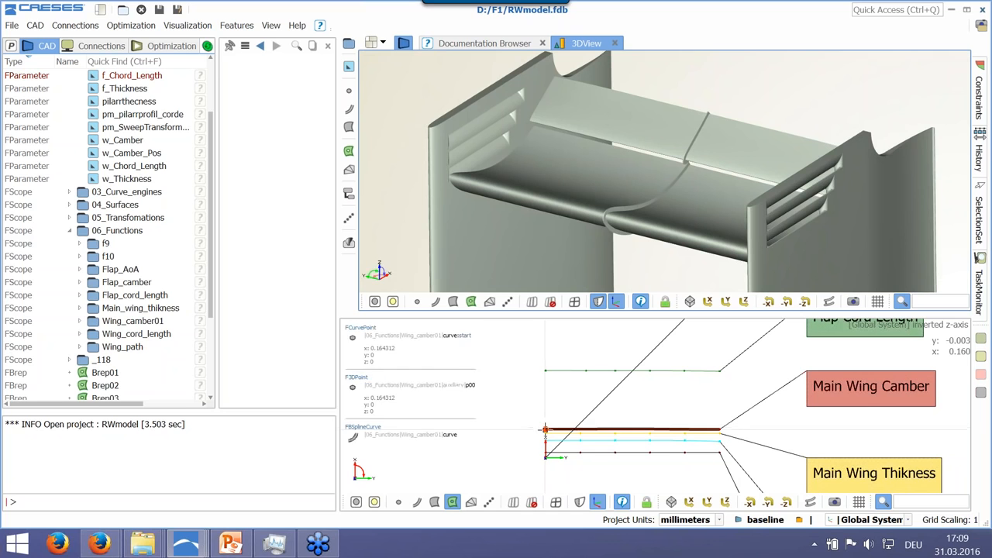
pyautogui.click(545, 429)
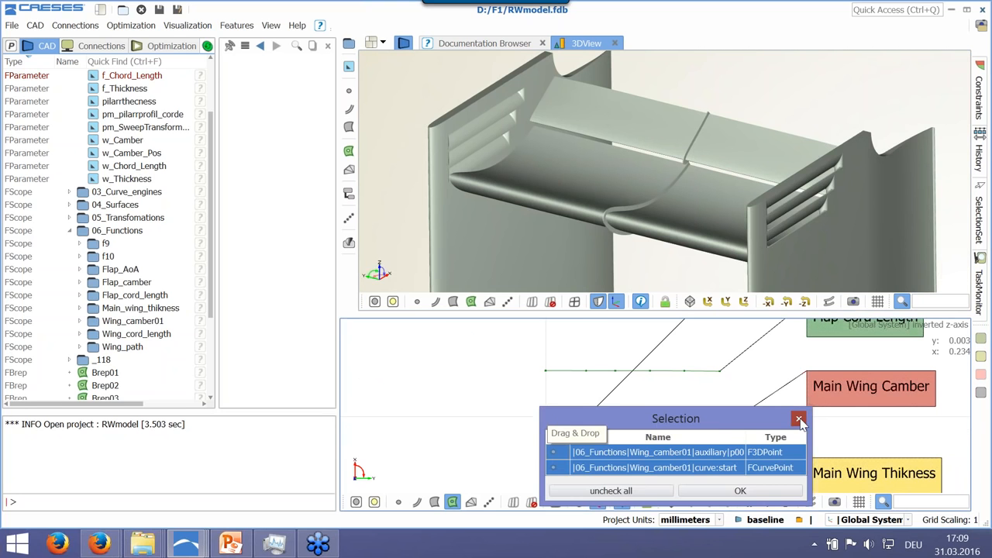
pyautogui.click(799, 419)
pyautogui.scroll(4, 551, 439)
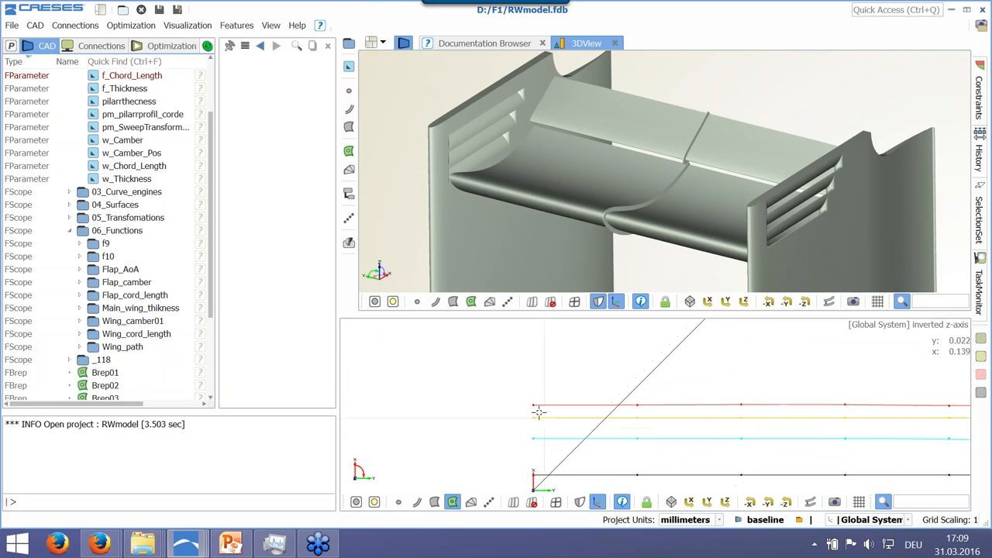
pyautogui.click(535, 405)
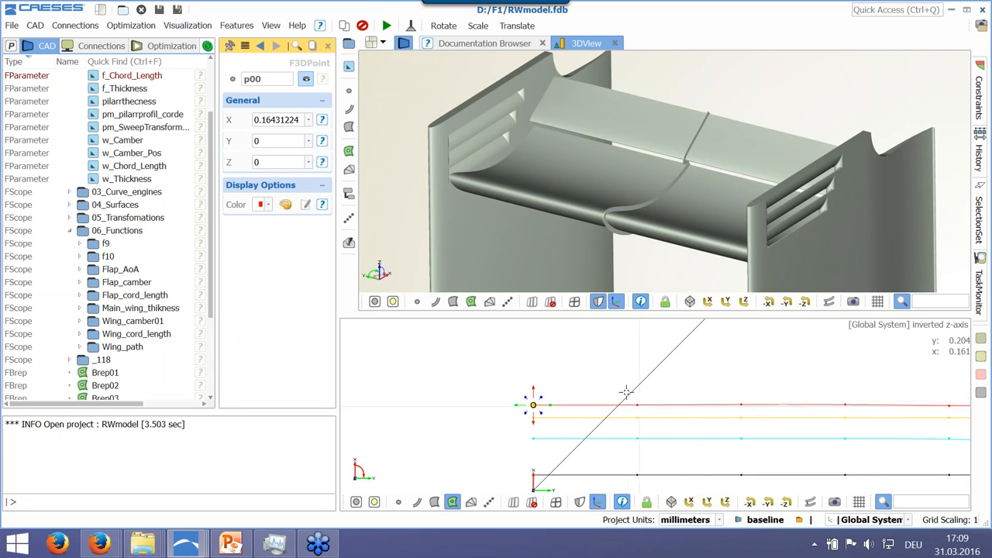
pyautogui.keyDown('ctrl'); pyautogui.click(637, 404); pyautogui.keyUp('ctrl')
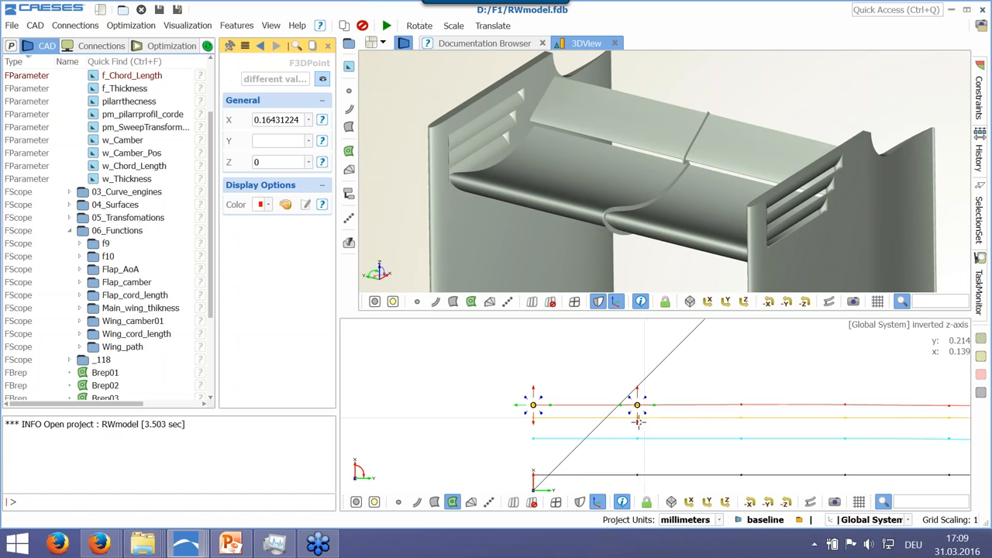
pyautogui.moveTo(638, 386); pyautogui.dragTo(628, 354)
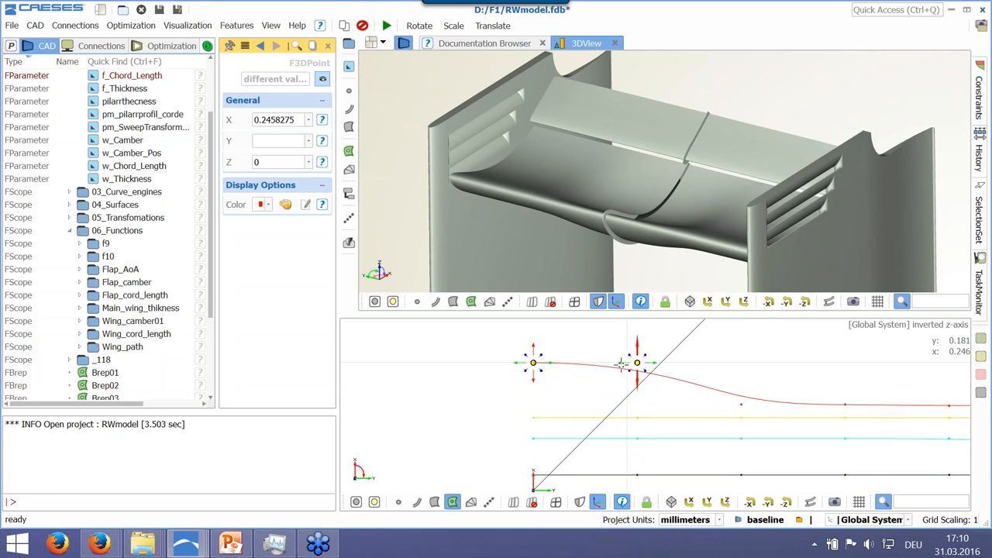
pyautogui.click(466, 403)
# Raise the first two control points of the Main Wing Thikness curve together to an X value of about 0.198
pyautogui.scroll(-5, 476, 404)
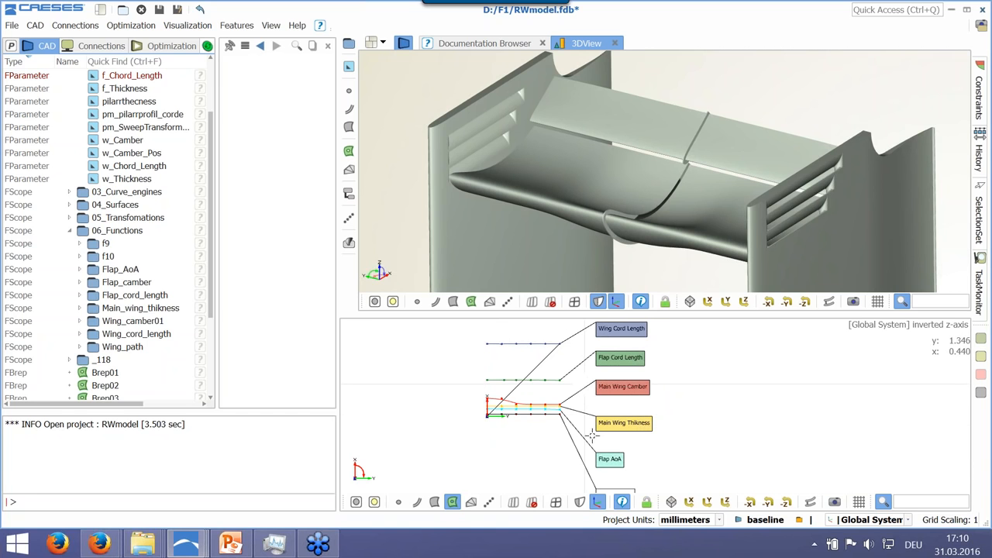
pyautogui.scroll(3, 576, 351)
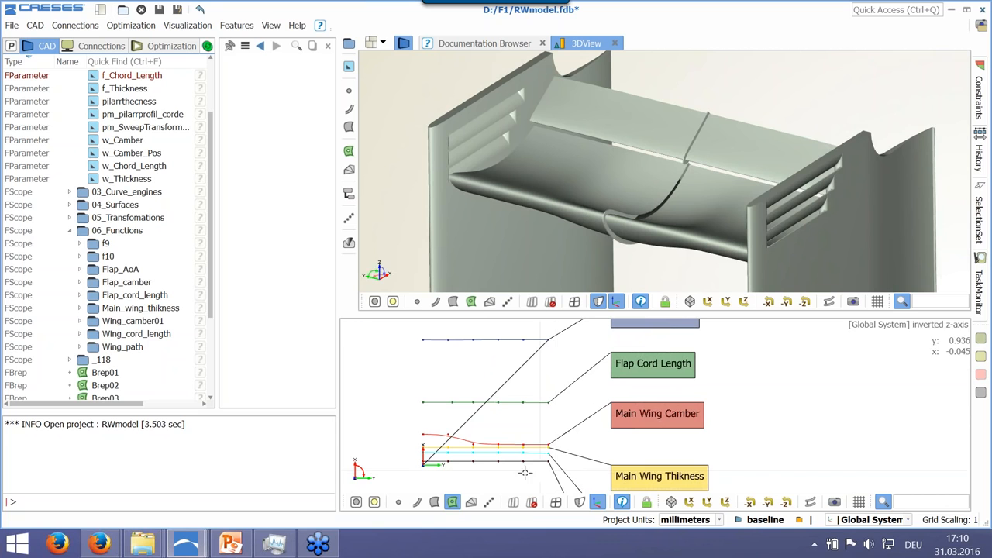
pyautogui.moveTo(504, 475); pyautogui.dragTo(641, 424, button='middle')
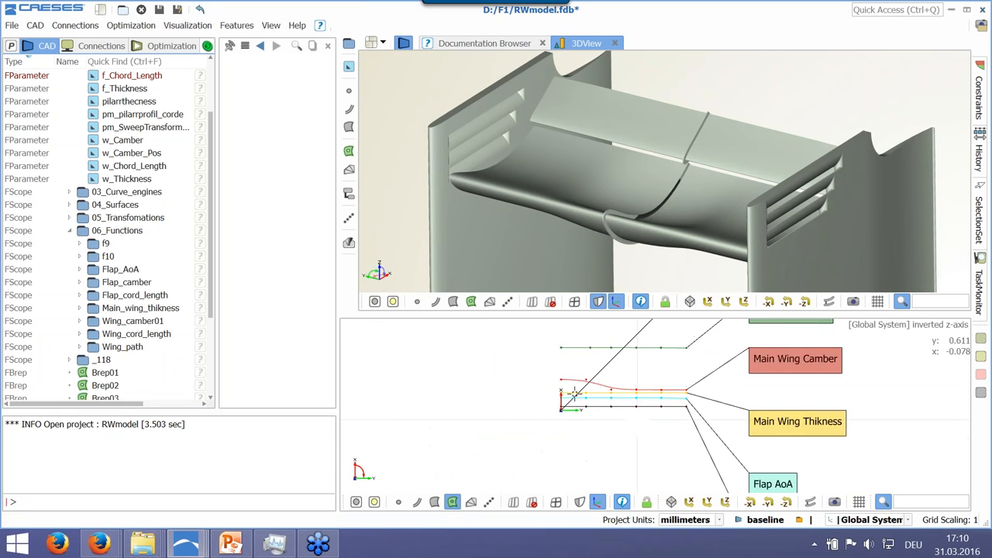
pyautogui.scroll(5, 535, 387)
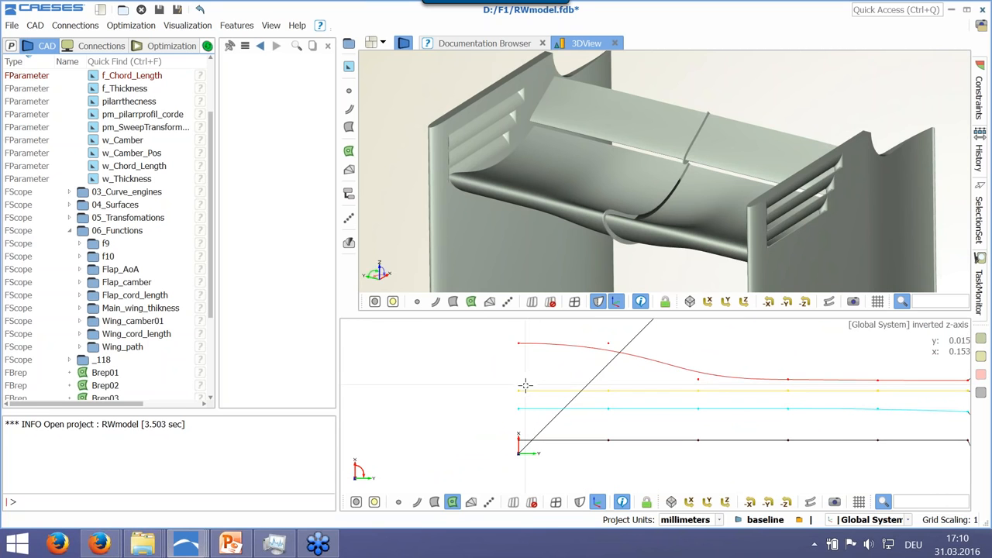
pyautogui.scroll(1, 524, 386)
pyautogui.click(518, 391)
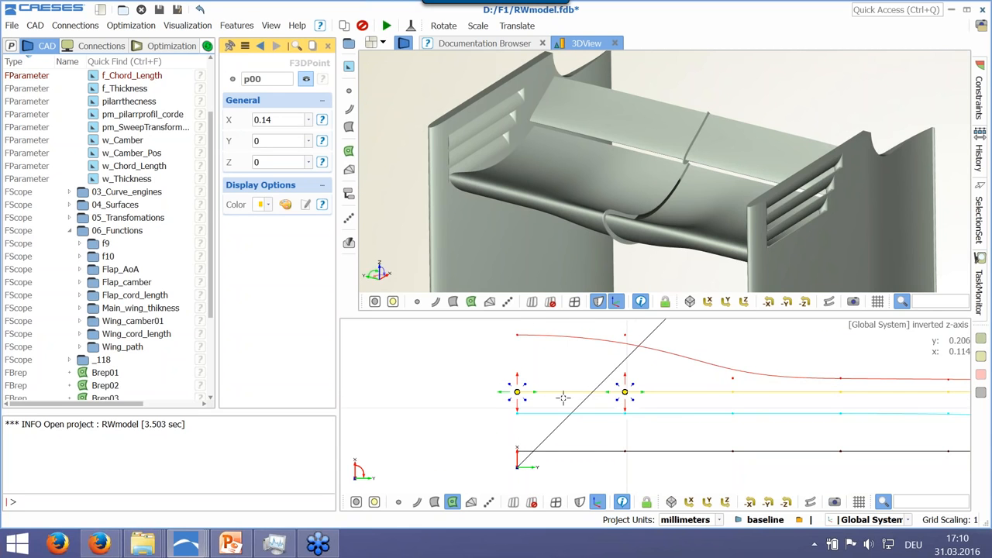
pyautogui.keyDown('ctrl'); pyautogui.click(625, 392); pyautogui.keyUp('ctrl')
pyautogui.moveTo(518, 393); pyautogui.dragTo(537, 364)
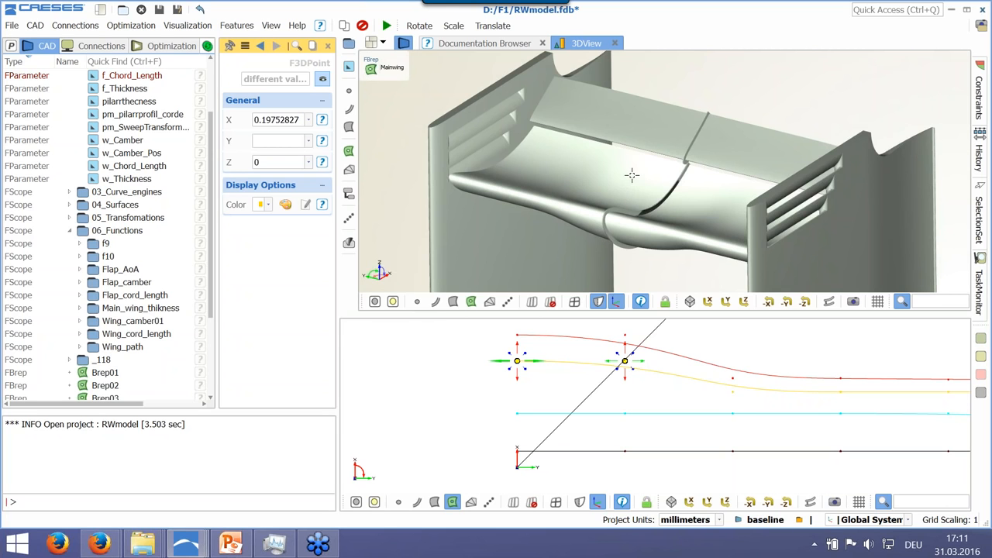
# Deselect the thickness control points and frame the whole rear wing in the 3D view
pyautogui.scroll(-5, 632, 175)
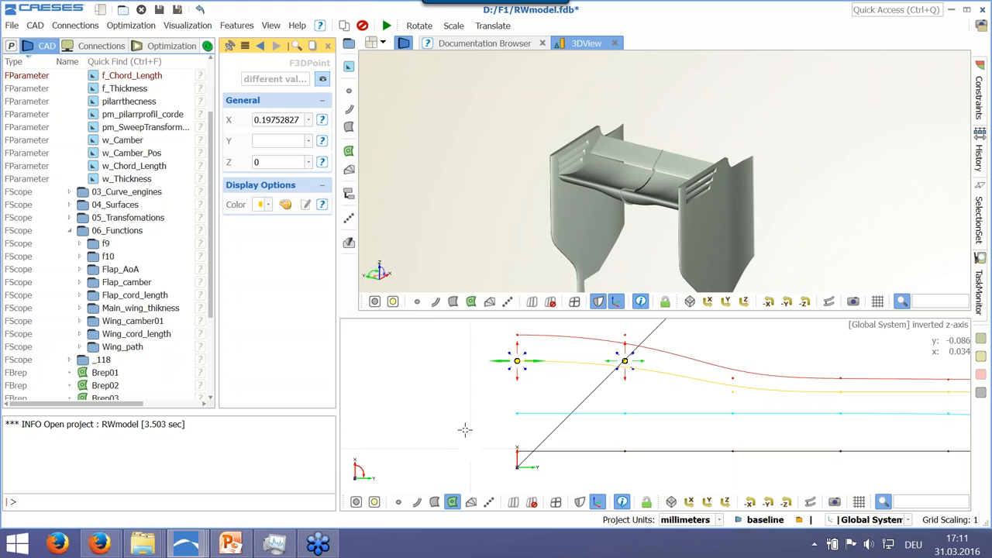
pyautogui.click(542, 169)
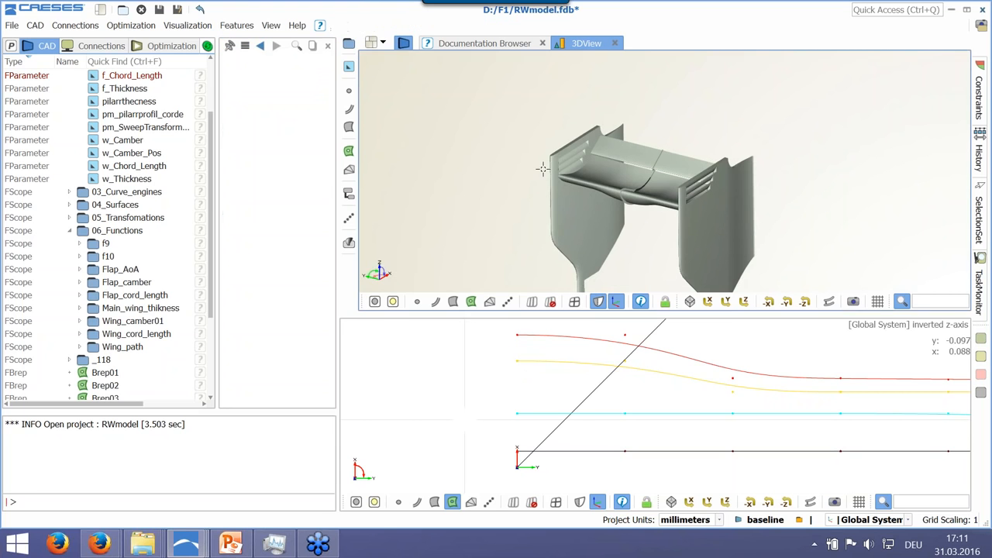
pyautogui.moveTo(573, 223); pyautogui.dragTo(543, 169, button='right')
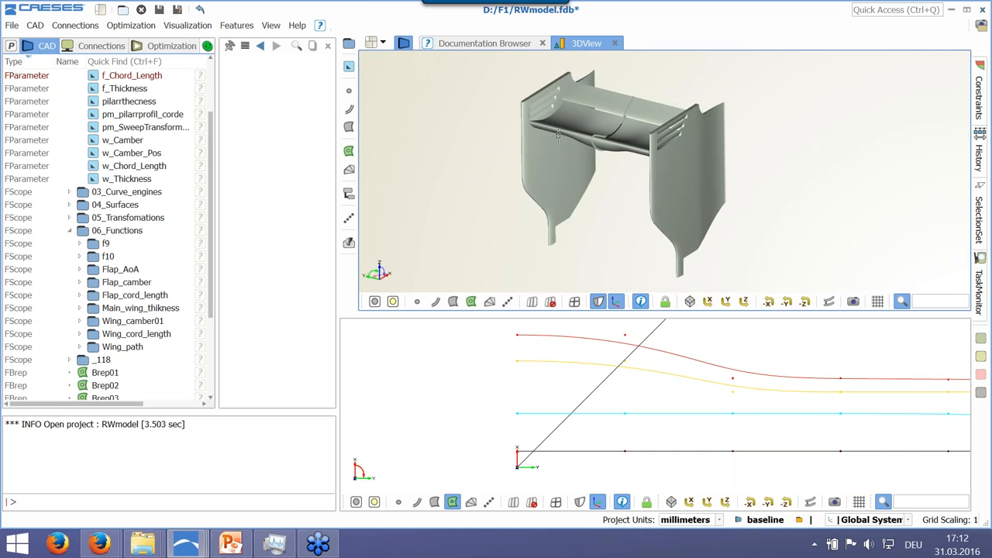
# Review the export formats available for the current design
pyautogui.click(13, 25)
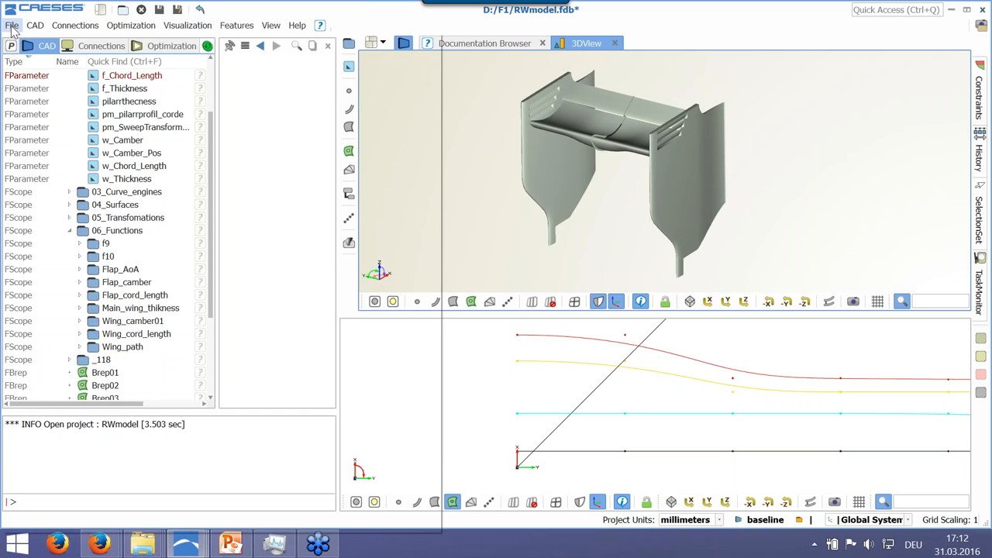
pyautogui.click(12, 26)
pyautogui.click(12, 26)
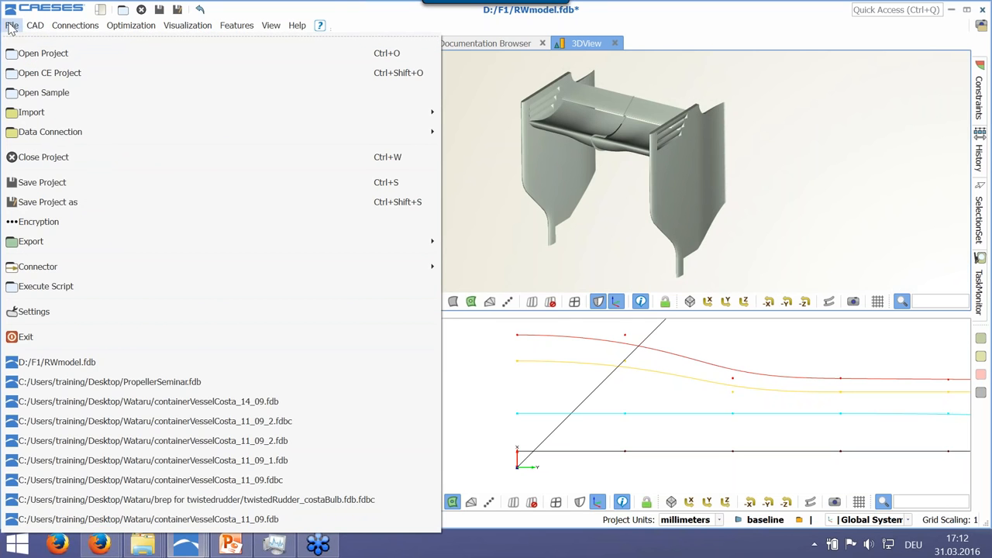
pyautogui.moveTo(42, 247)
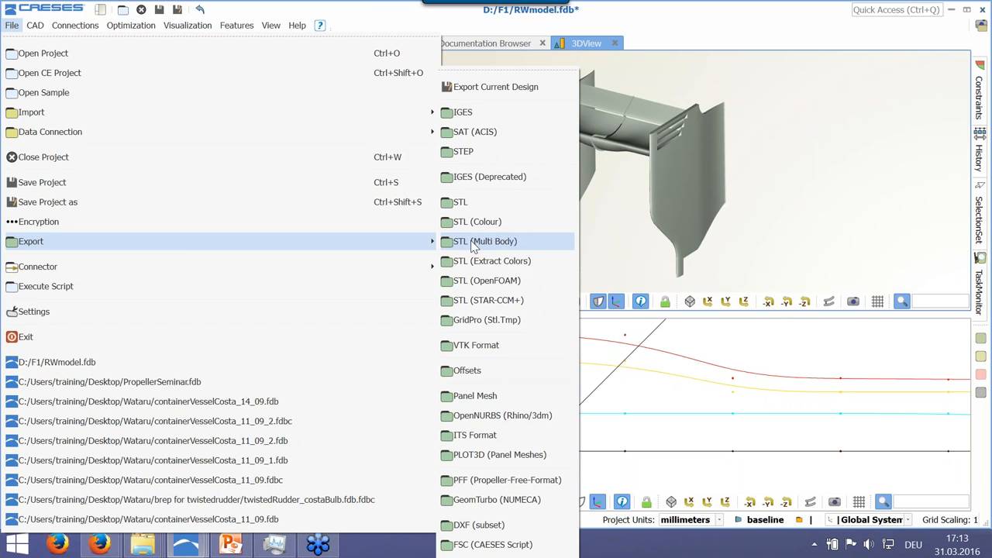
pyautogui.click(619, 201)
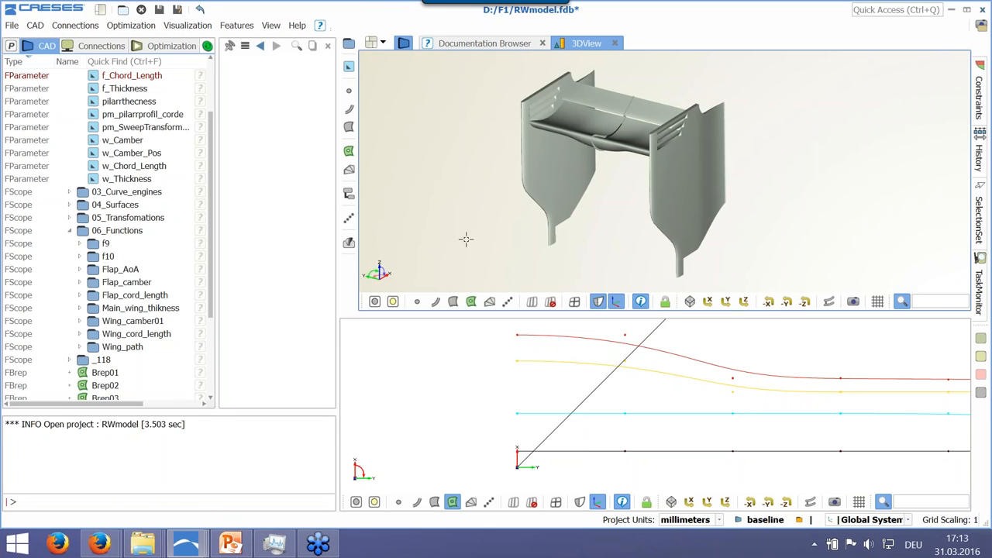
# Select the endplate BRep part part009, inspect the wing's mesh in wireframe display, and restore the shaded display
pyautogui.click(653, 149)
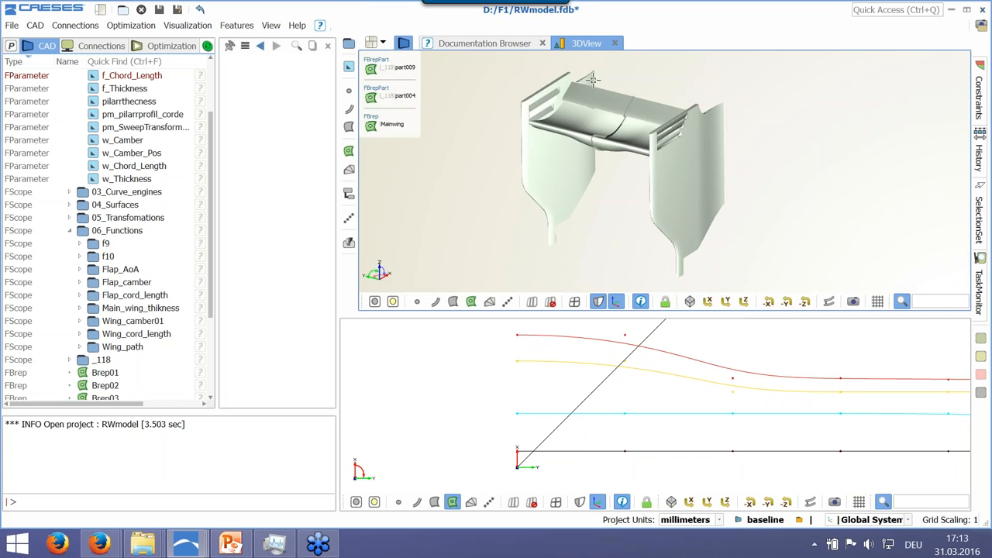
pyautogui.scroll(5, 589, 102)
pyautogui.click(590, 104)
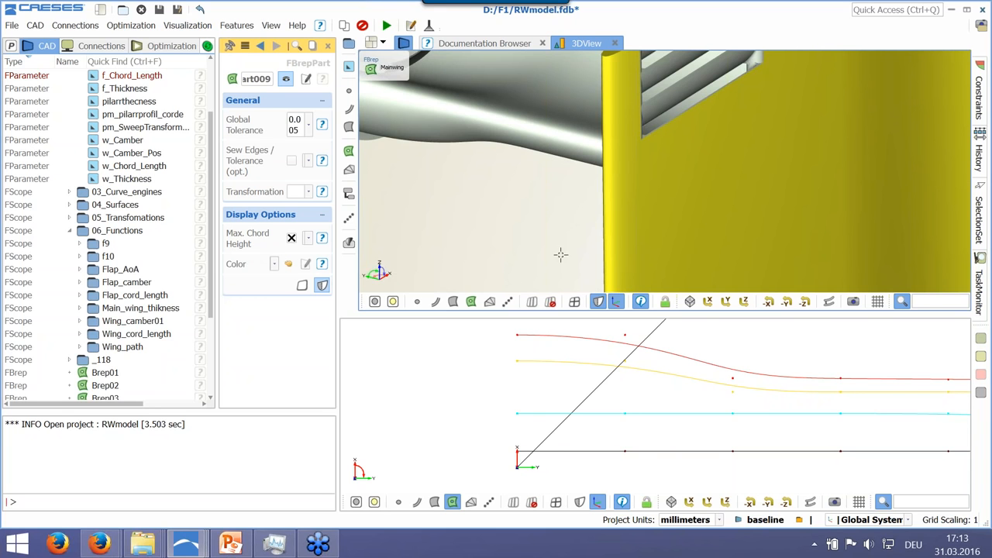
pyautogui.scroll(-2, 673, 204)
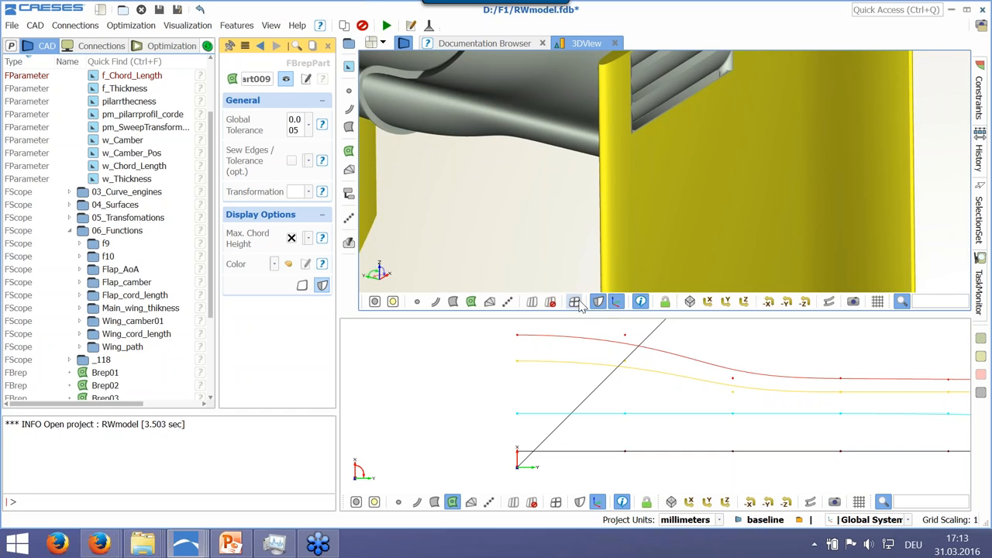
pyautogui.click(576, 302)
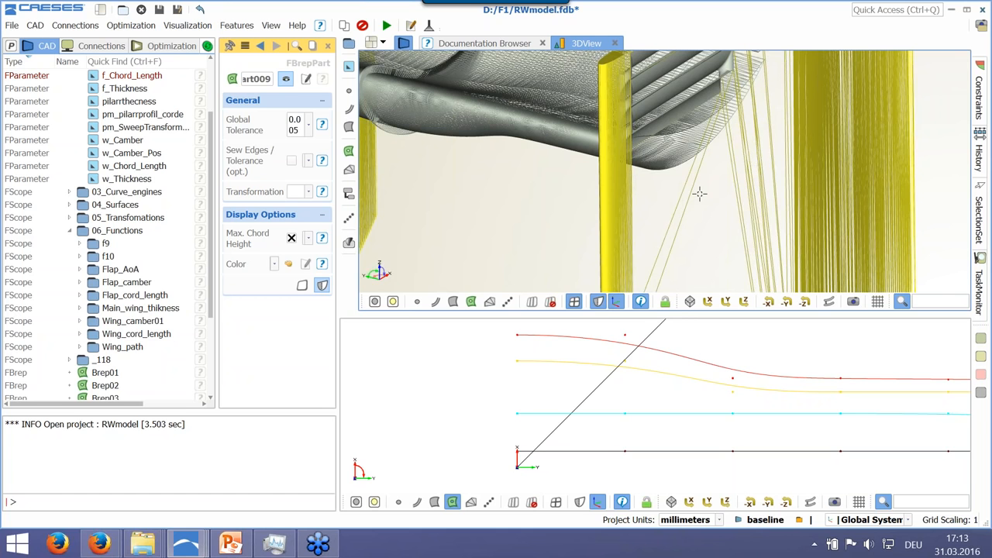
pyautogui.scroll(-2, 700, 193)
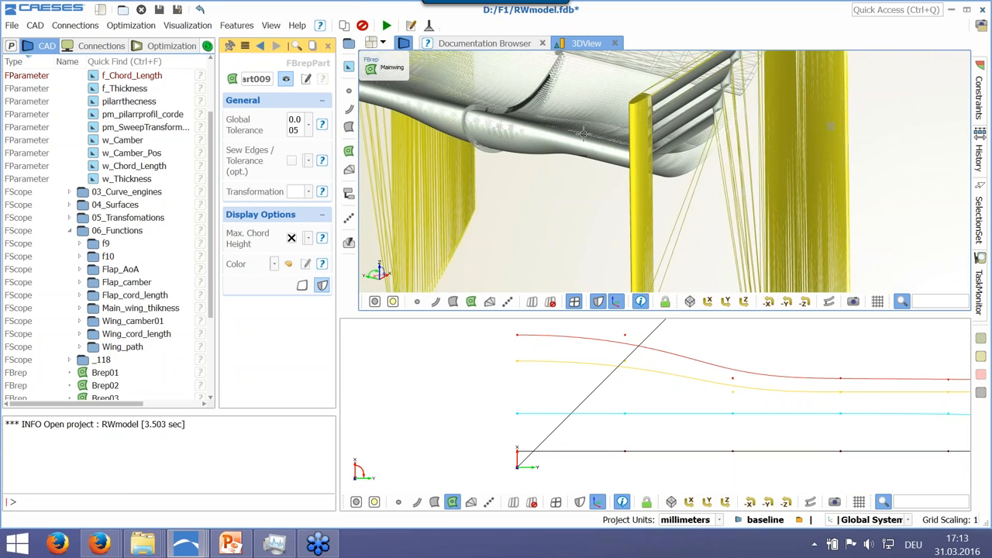
pyautogui.click(575, 301)
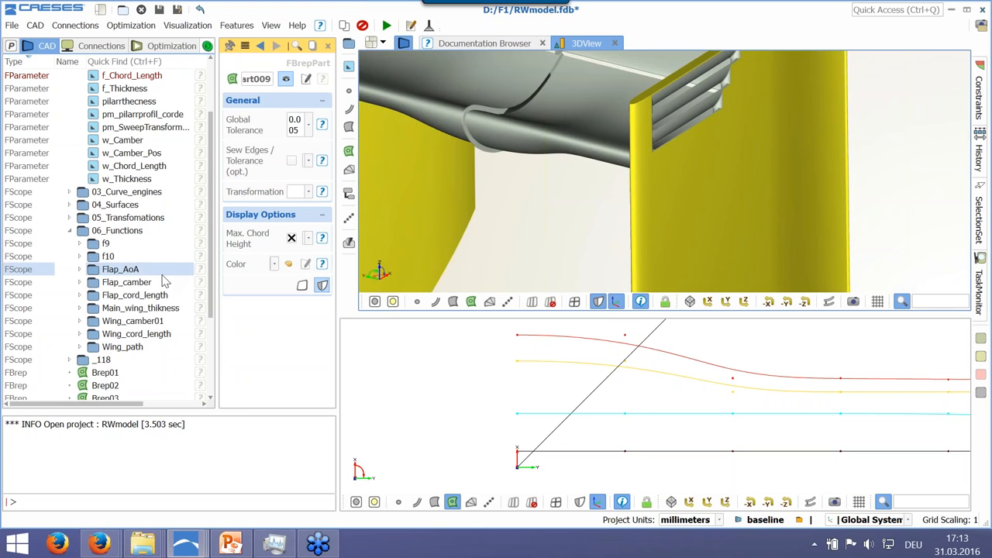
# Select the Mainwing BRep in the object tree, examine its operation and source settings, and deselect it
pyautogui.scroll(-2, 164, 283)
pyautogui.scroll(-1, 164, 283)
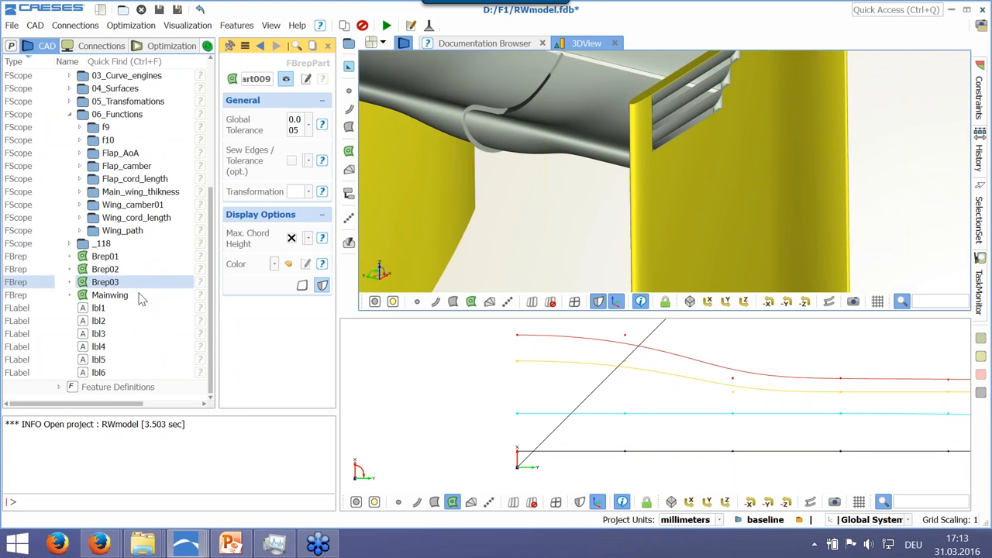
pyautogui.click(132, 295)
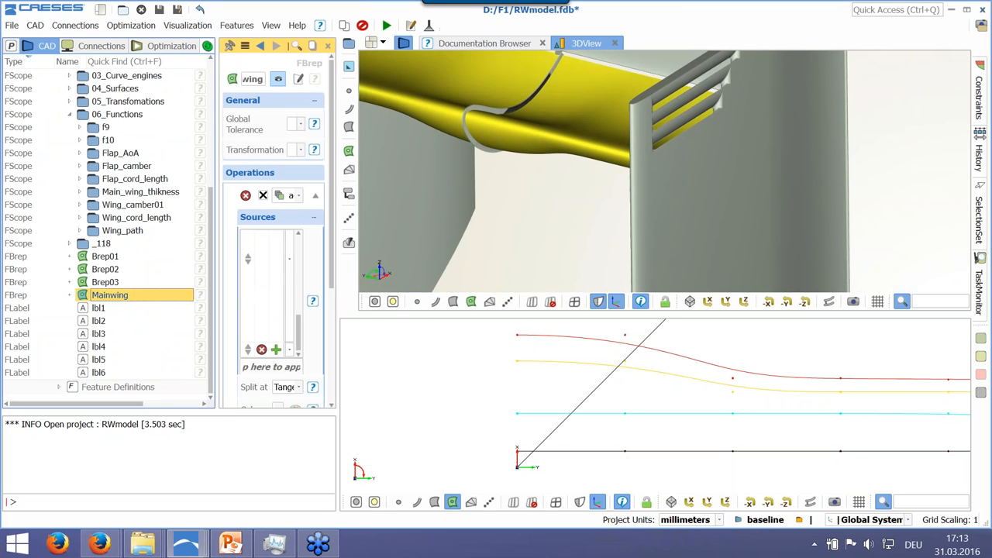
pyautogui.scroll(-1, 275, 318)
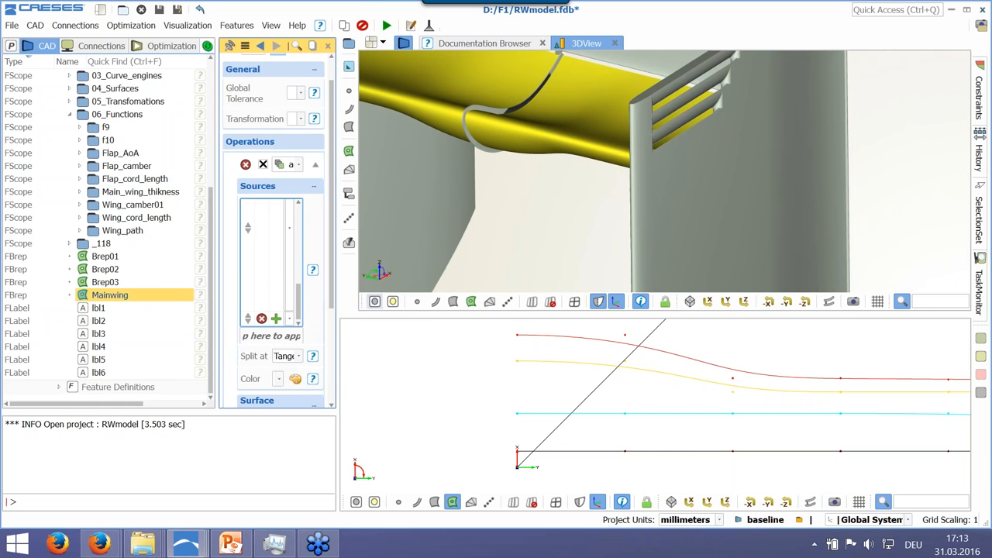
pyautogui.scroll(-2, 545, 173)
pyautogui.scroll(-2, 548, 183)
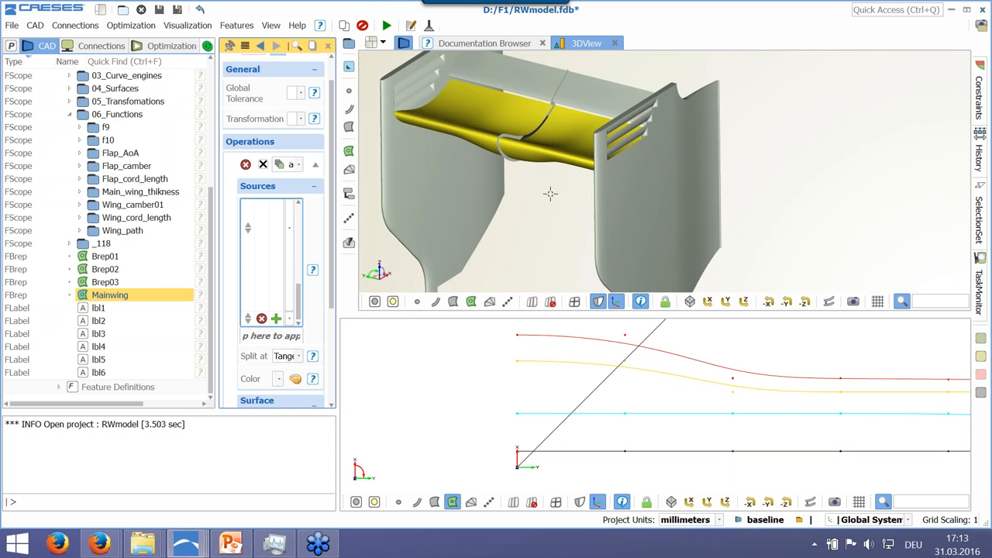
pyautogui.click(549, 193)
# Examine the rear wing and its function curves, and review the list of available windows
pyautogui.scroll(-3, 550, 194)
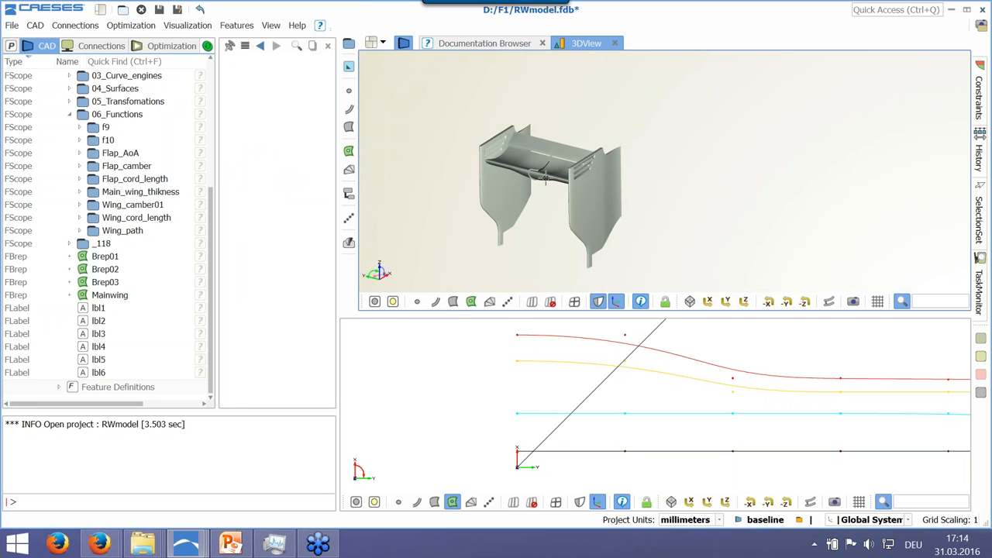
pyautogui.scroll(-5, 668, 357)
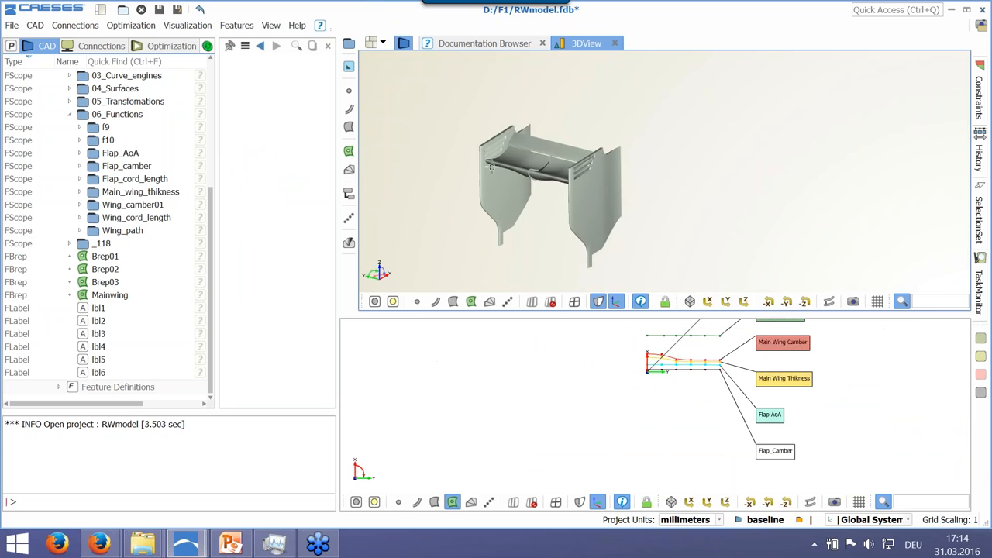
pyautogui.scroll(5, 492, 169)
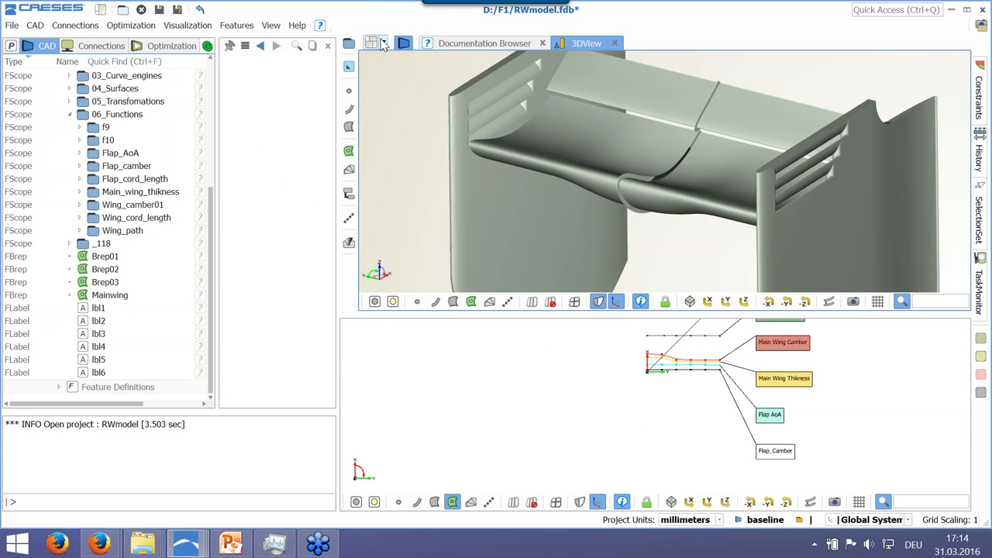
pyautogui.click(383, 44)
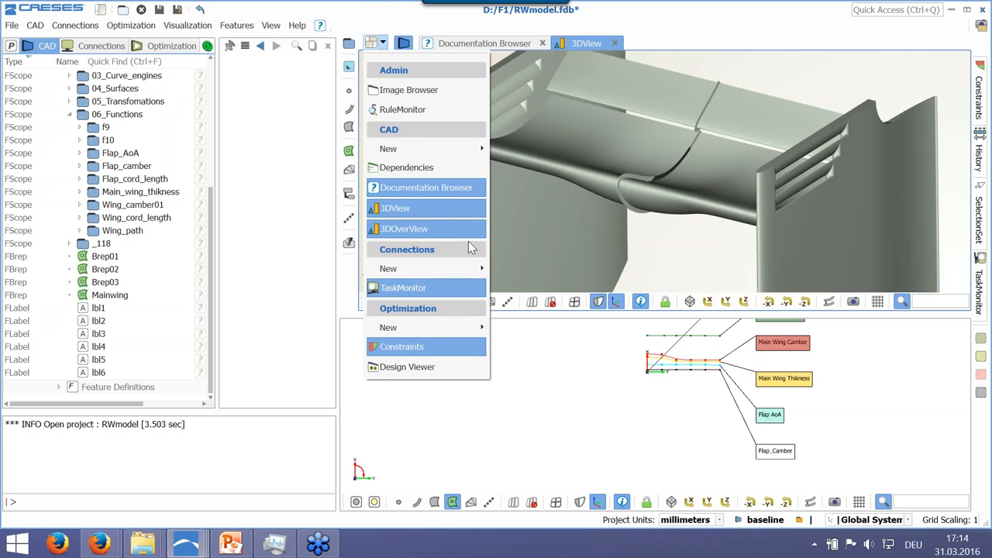
pyautogui.click(684, 269)
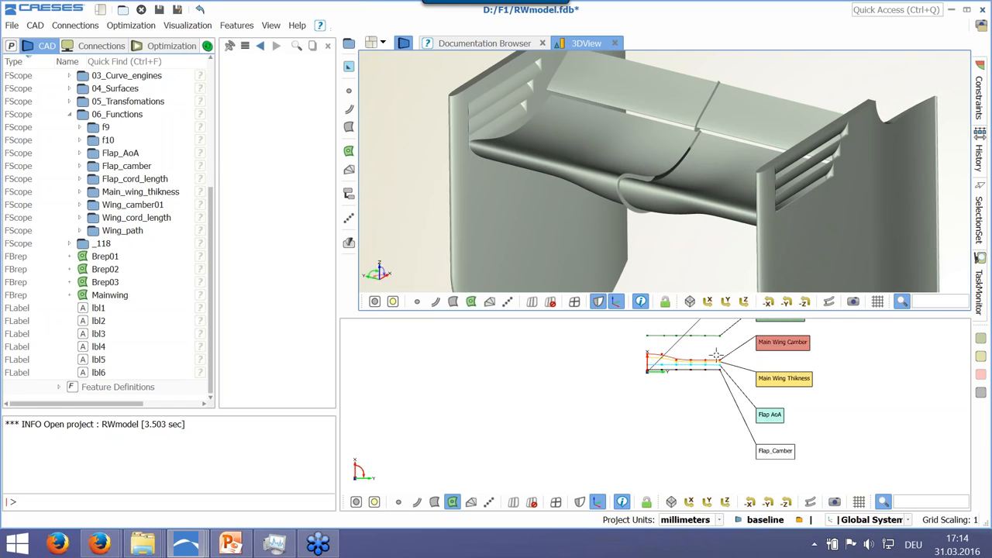
# Select the two outermost control points, p04 and p05, of the Wing Cord Length curve and lower them to X about 0.79
pyautogui.moveTo(679, 397); pyautogui.dragTo(619, 444, button='middle')
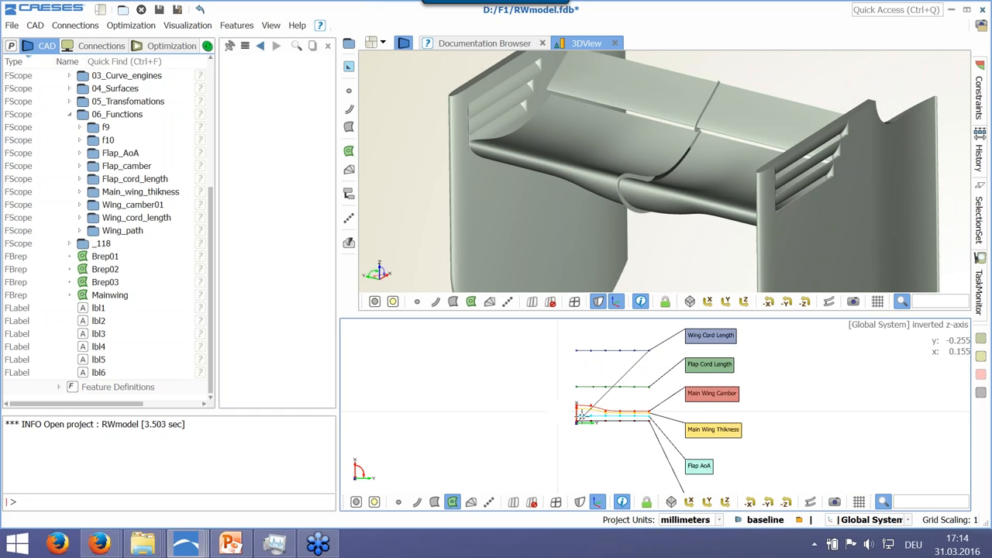
pyautogui.scroll(5, 582, 415)
pyautogui.scroll(-5, 593, 422)
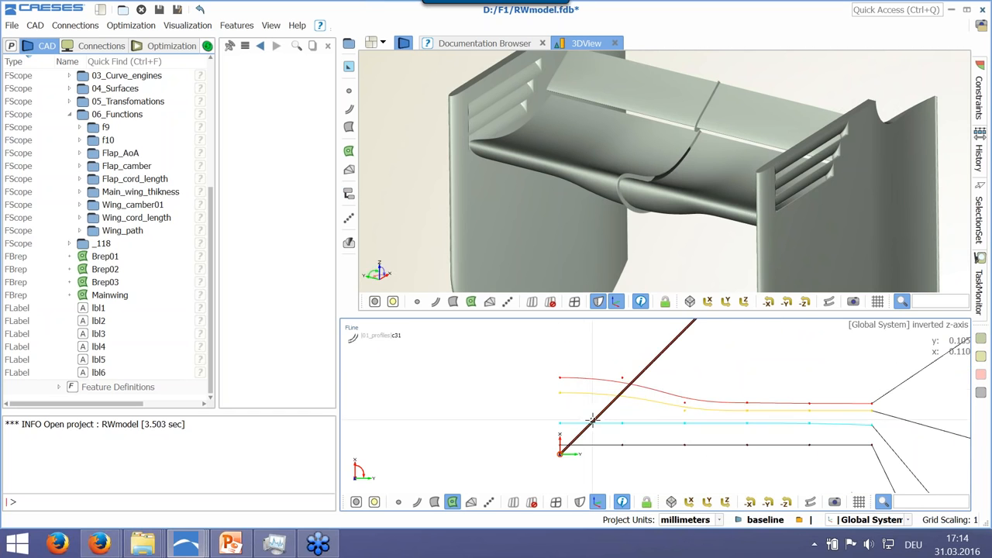
pyautogui.scroll(-3, 633, 423)
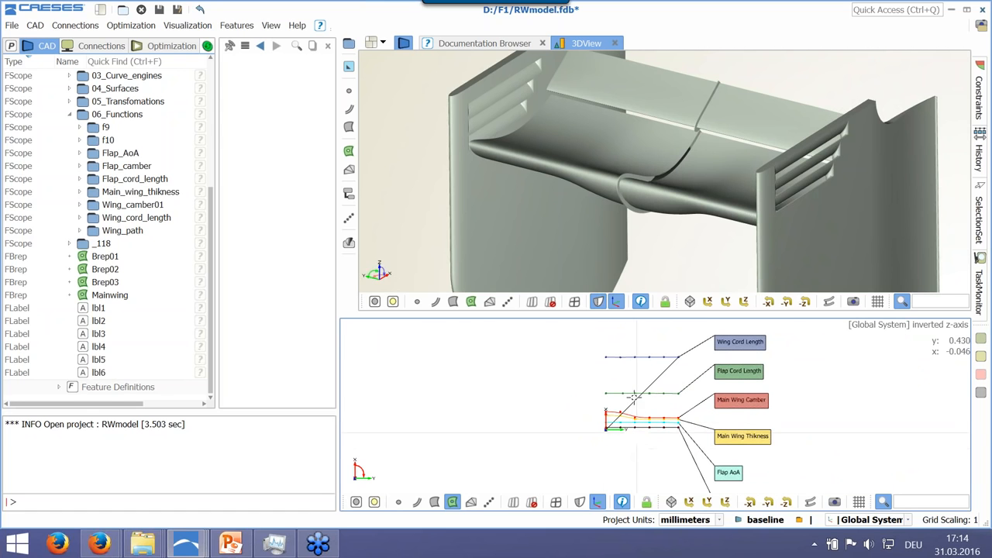
pyautogui.scroll(3, 630, 339)
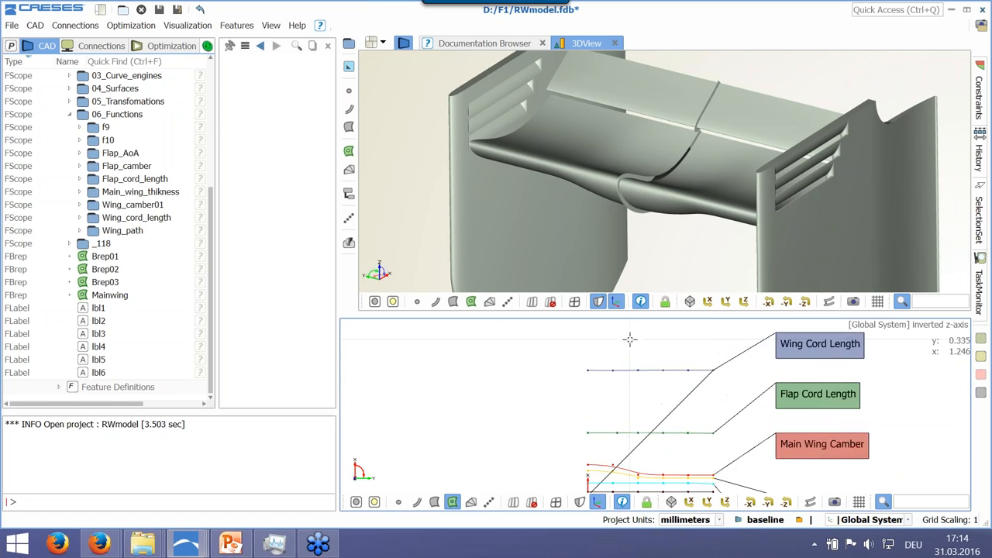
pyautogui.moveTo(630, 137); pyautogui.dragTo(639, 158, button='middle')
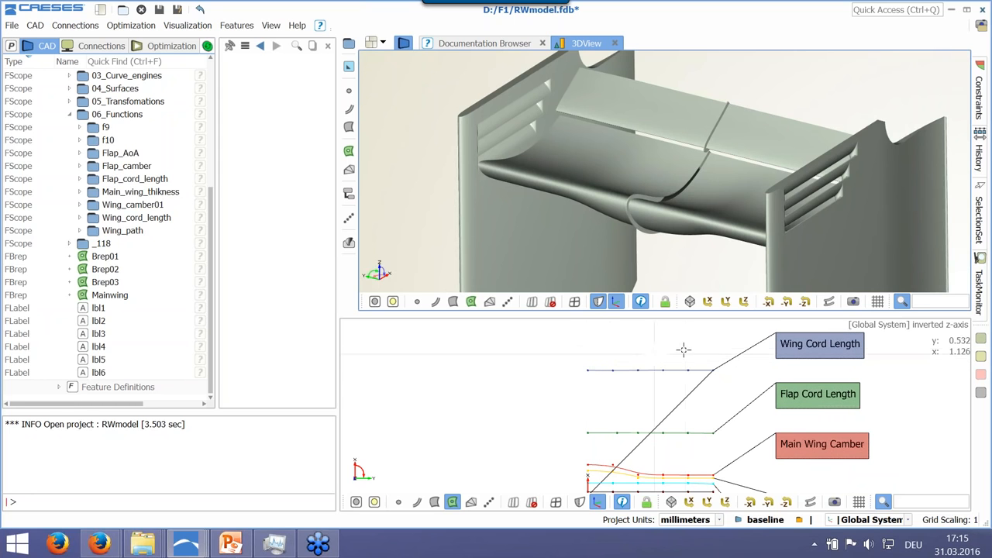
pyautogui.moveTo(684, 354); pyautogui.dragTo(723, 385)
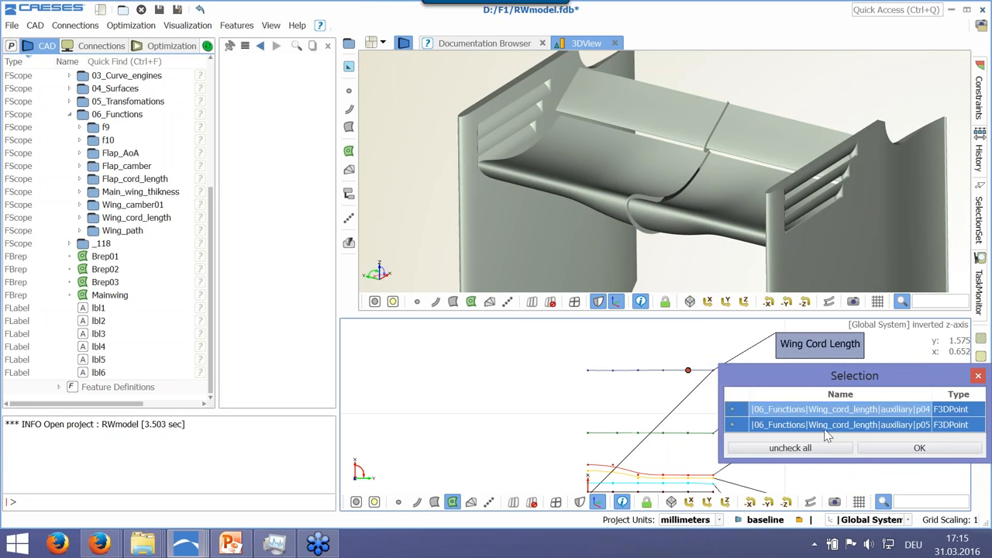
pyautogui.click(919, 448)
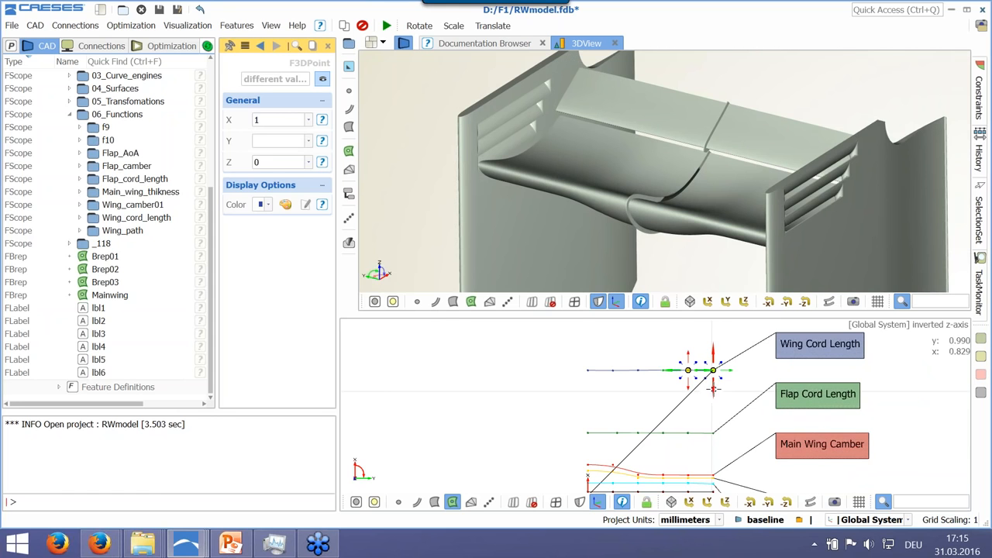
pyautogui.moveTo(718, 380)
pyautogui.mouseDown()
pyautogui.moveTo(719, 408)
pyautogui.moveTo(720, 395)
pyautogui.mouseUp()
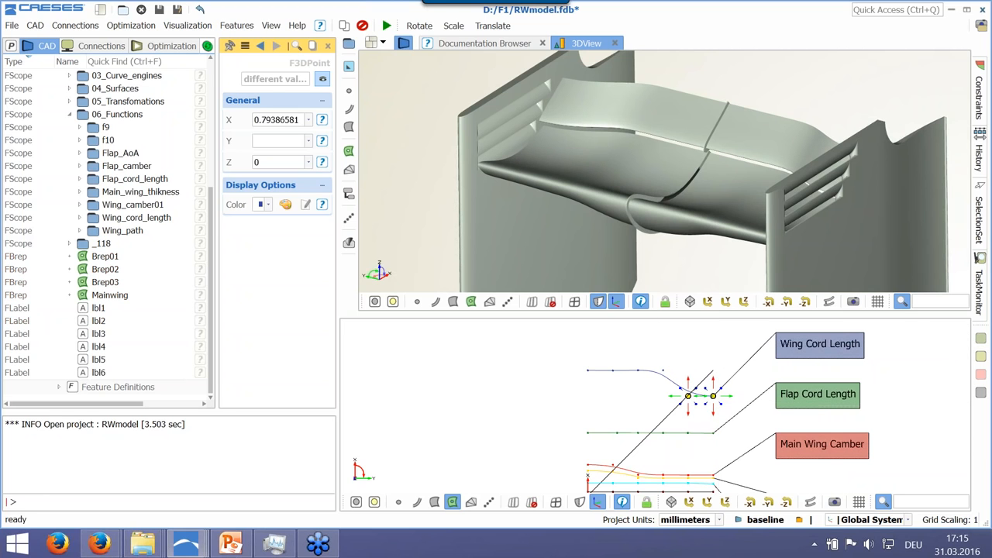
# Deselect the control points and inspect the reshaped rear wing from the front
pyautogui.click(670, 262)
pyautogui.scroll(-3, 670, 263)
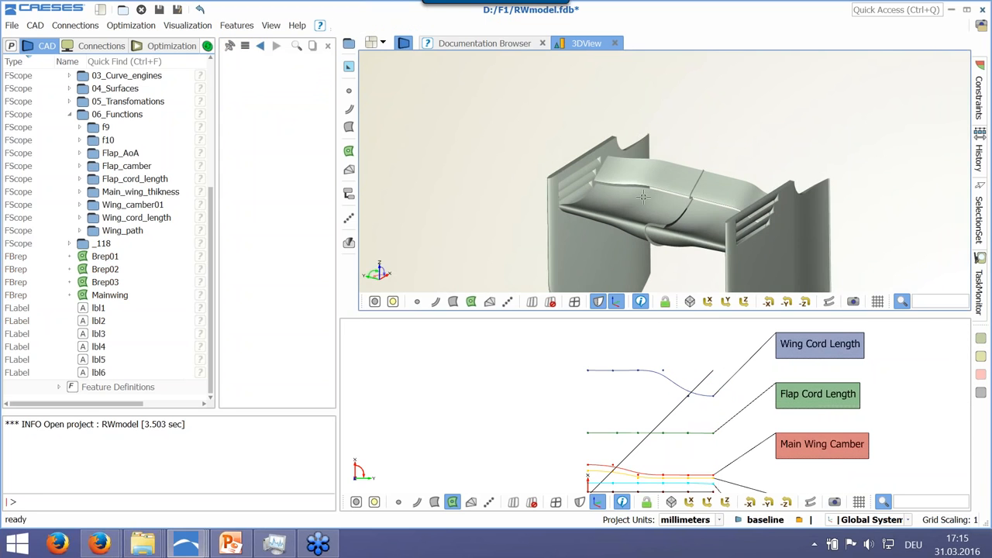
pyautogui.moveTo(629, 194); pyautogui.dragTo(651, 147)
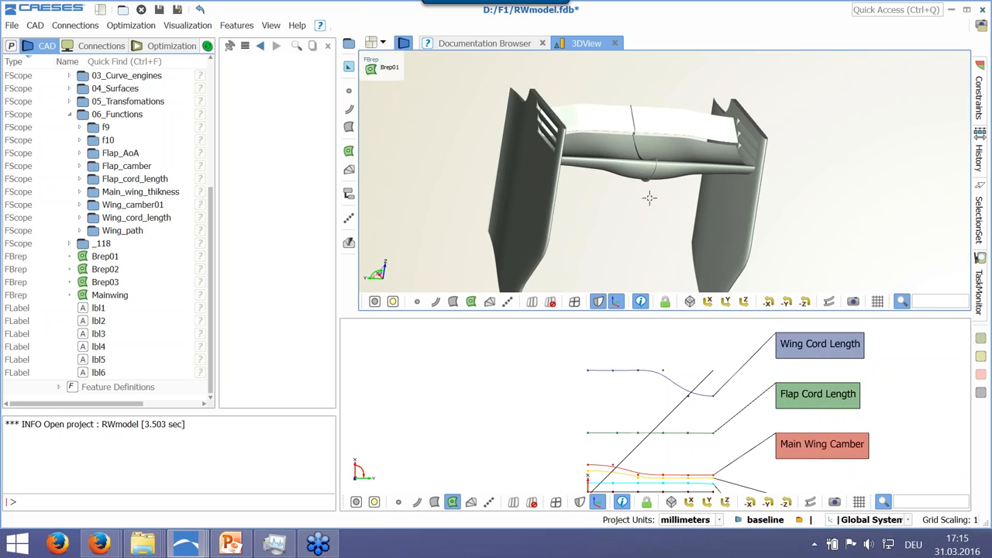
pyautogui.moveTo(636, 188); pyautogui.dragTo(587, 186)
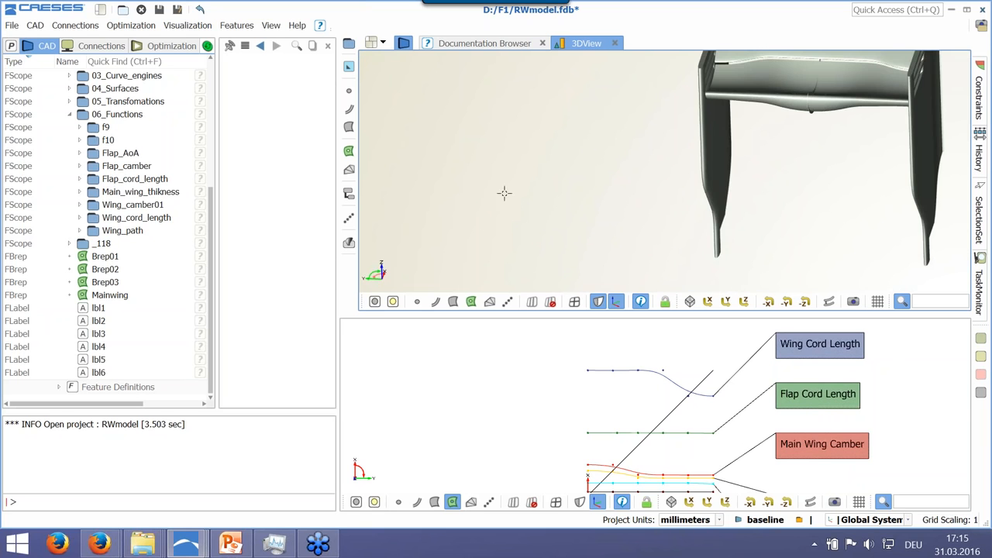
pyautogui.moveTo(752, 158); pyautogui.dragTo(647, 196)
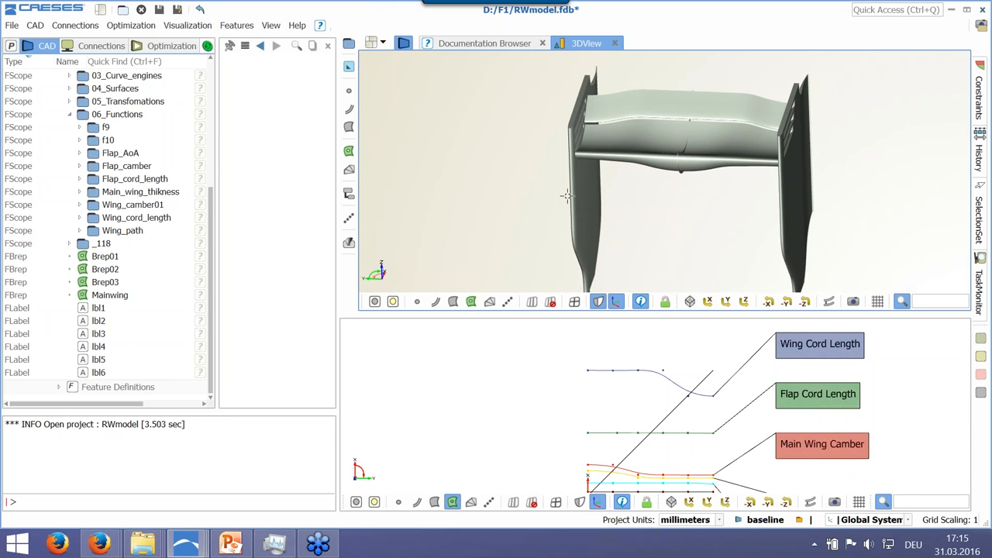
# Start a multi-body STL export and create a folder named Simscalemodel in the samples directory
pyautogui.click(12, 25)
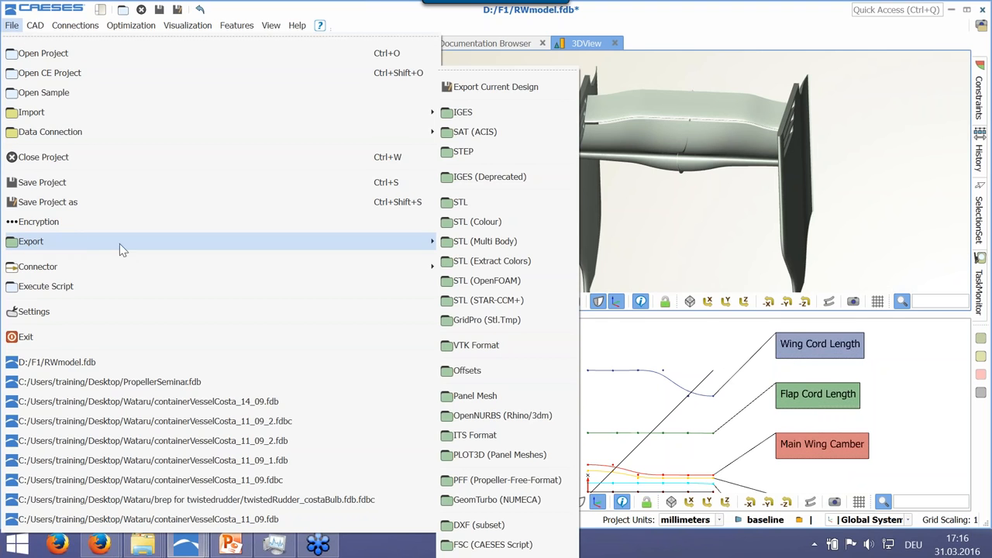
pyautogui.click(492, 241)
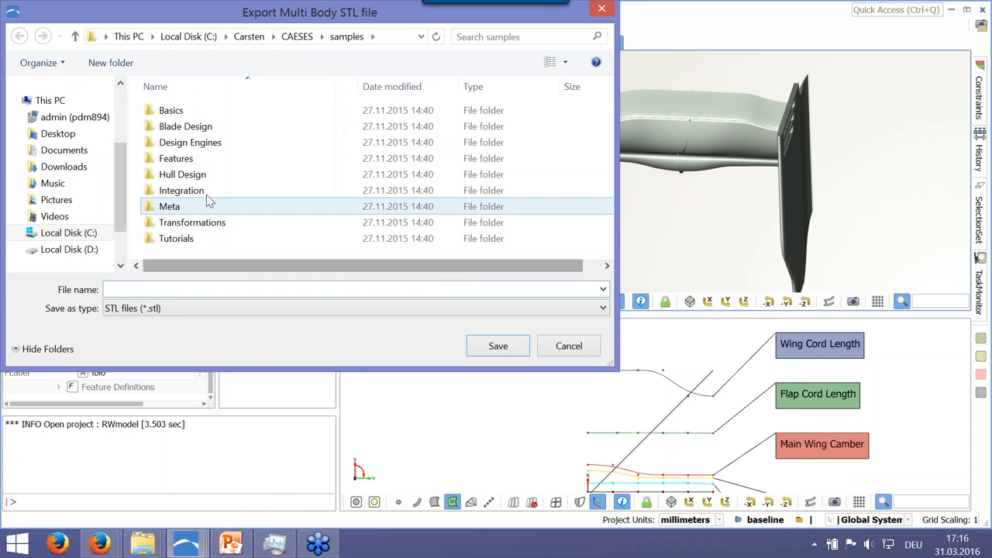
pyautogui.scroll(-1, 125, 183)
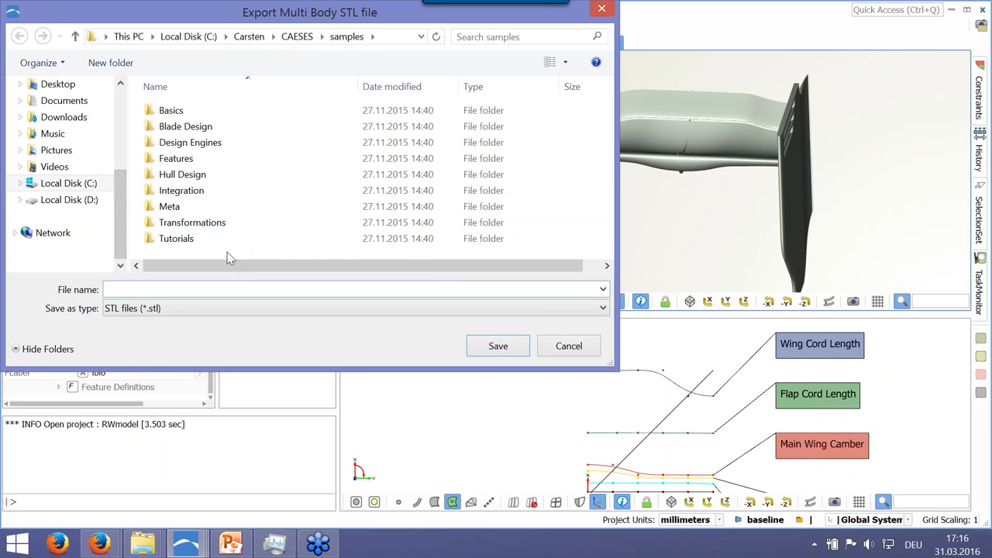
pyautogui.rightClick(284, 250)
pyautogui.moveTo(425, 431)
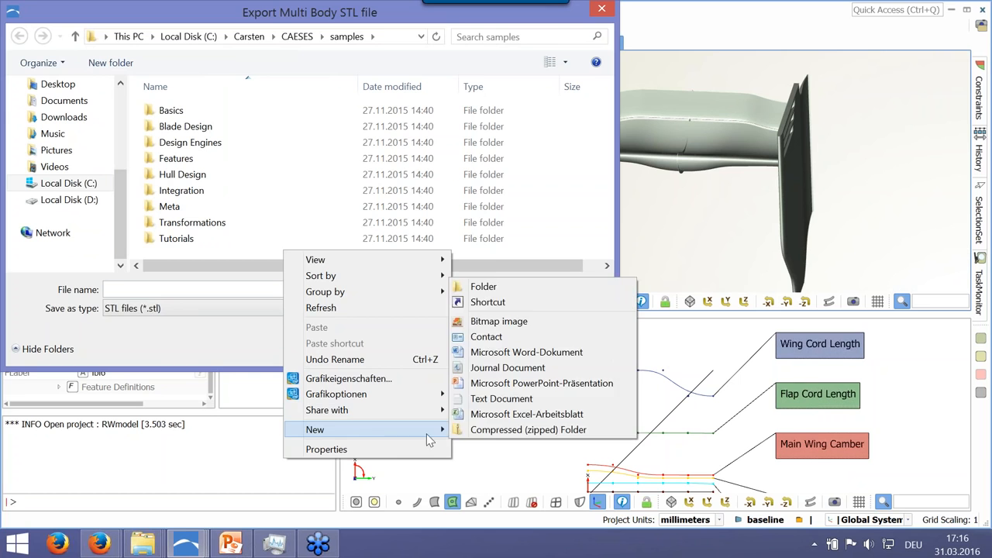
pyautogui.click(481, 287)
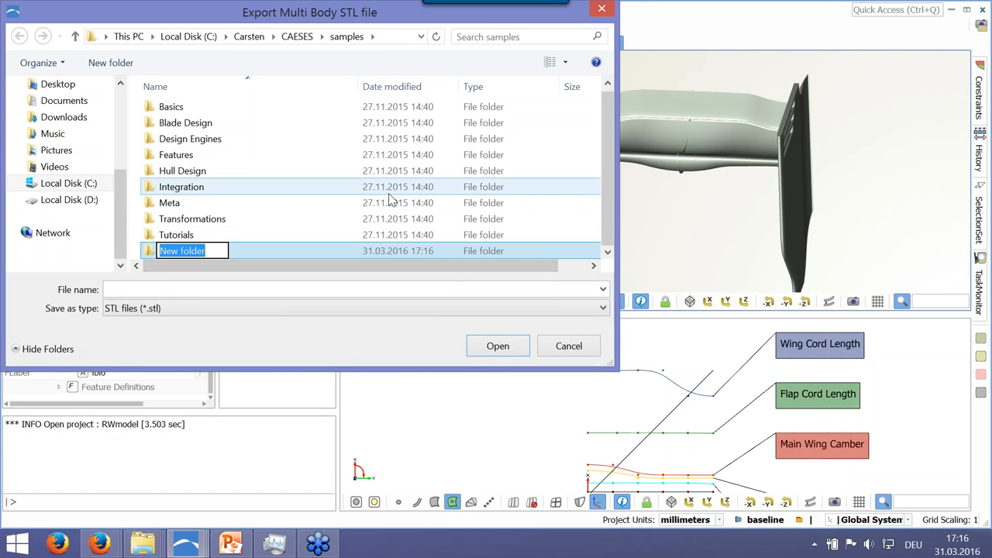
pyautogui.write('Si')
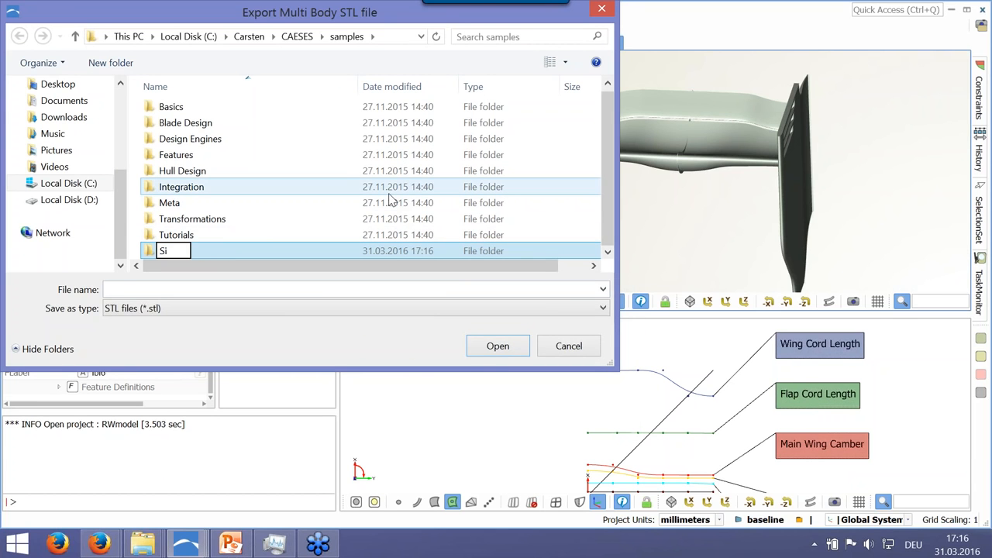
pyautogui.write('mscale')
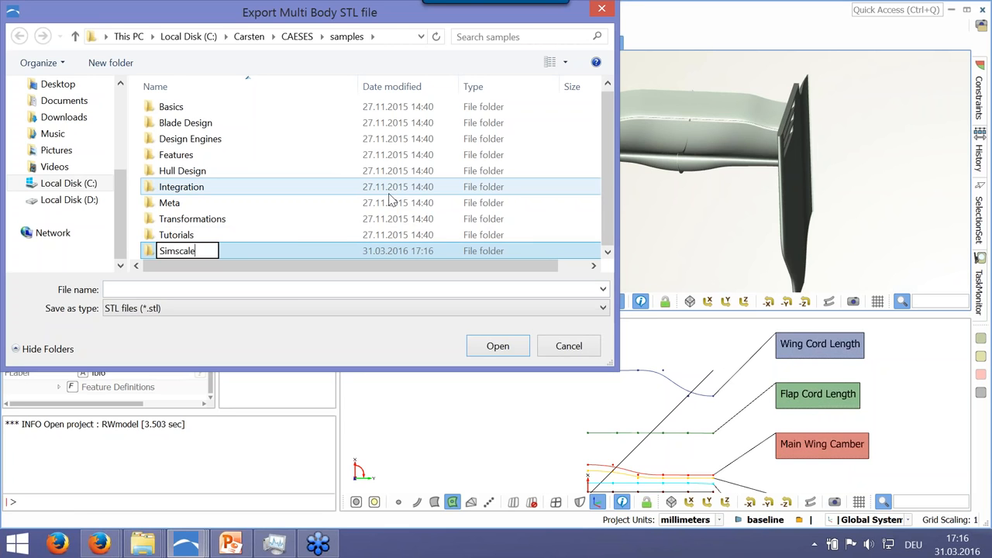
pyautogui.write('model')
pyautogui.press('Return')
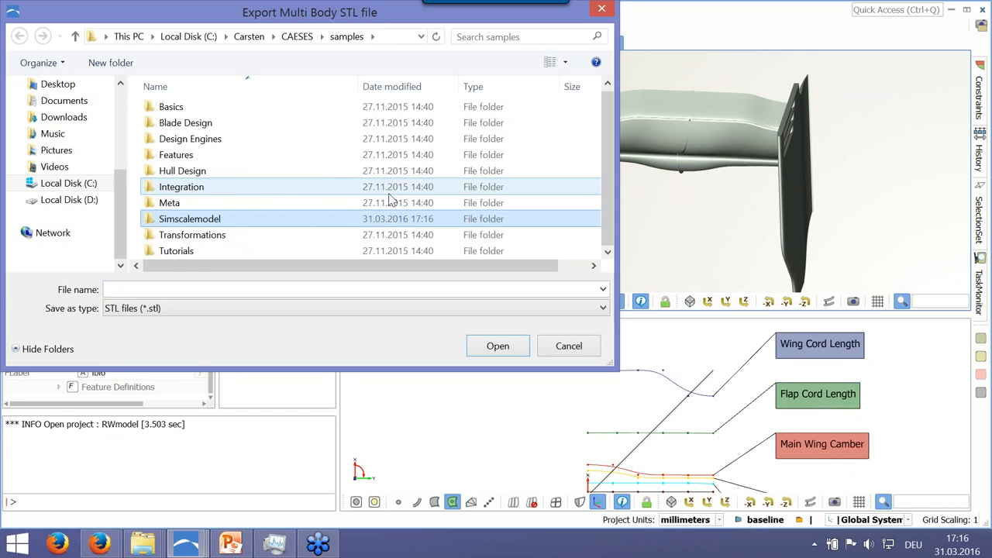
# Save the multi-body STL file in the Simscalemodel folder under the name "Rear wing"
pyautogui.doubleClick(226, 219)
pyautogui.click(160, 289)
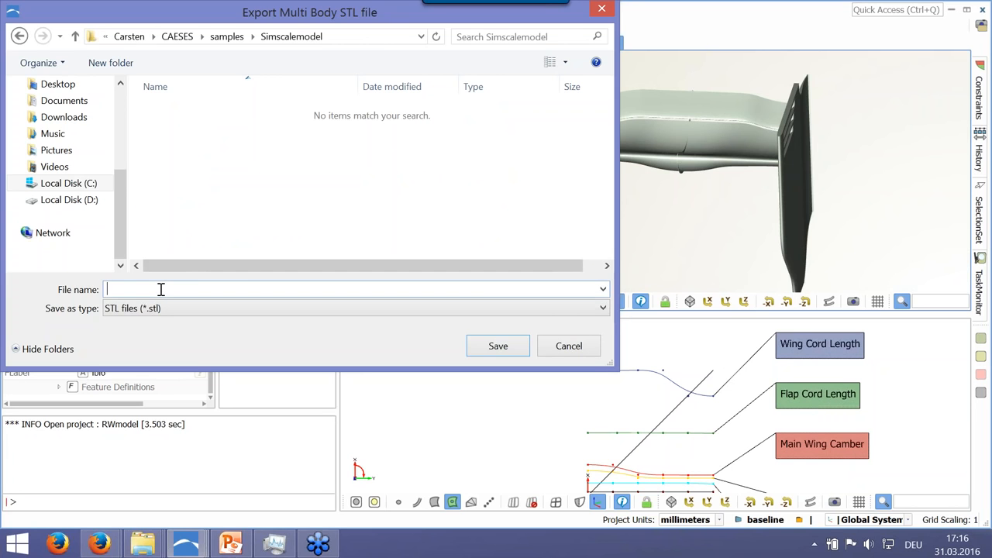
pyautogui.write('Rear wing')
pyautogui.press('Return')
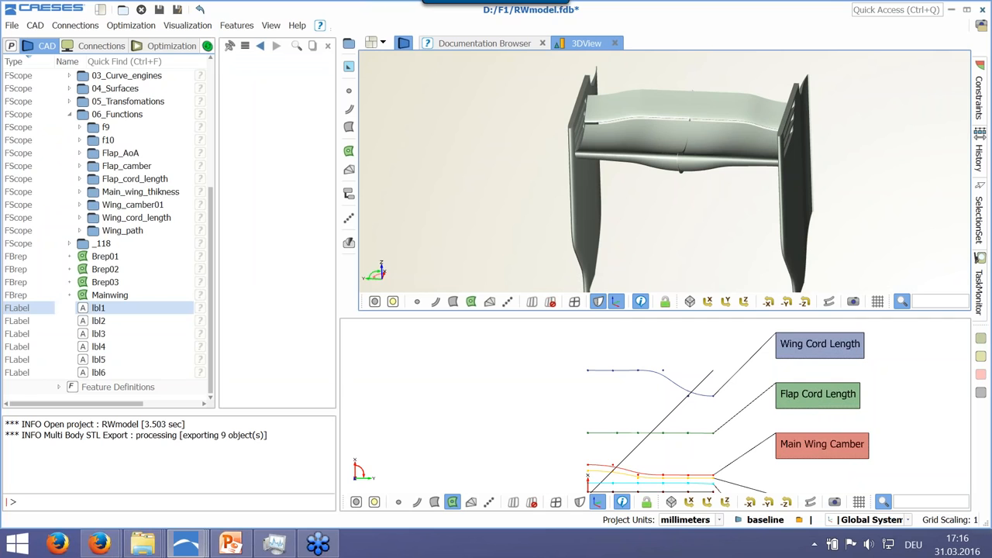
# Check the multi-body STL export message in the console
pyautogui.click(113, 435)
pyautogui.moveTo(104, 435); pyautogui.dragTo(161, 435)
pyautogui.moveTo(264, 436)
pyautogui.mouseDown()
pyautogui.moveTo(226, 441)
pyautogui.moveTo(267, 436)
pyautogui.mouseUp()
pyautogui.click(214, 434)
pyautogui.click(222, 435)
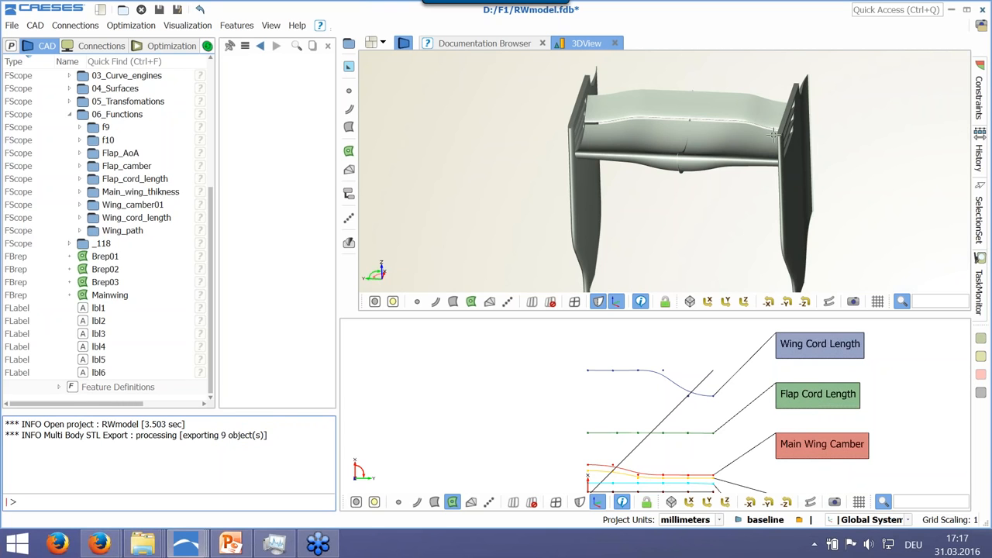
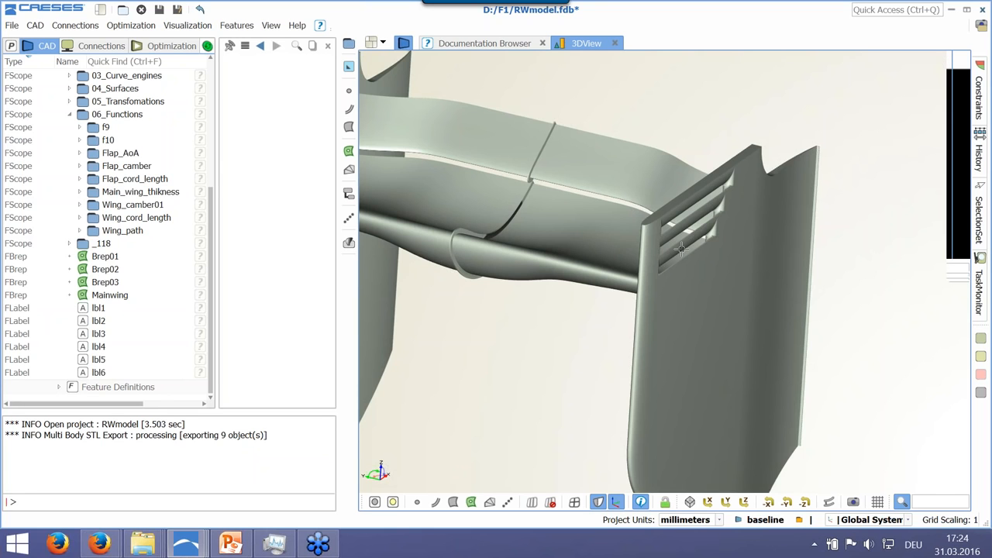
pyautogui.click(691, 236)
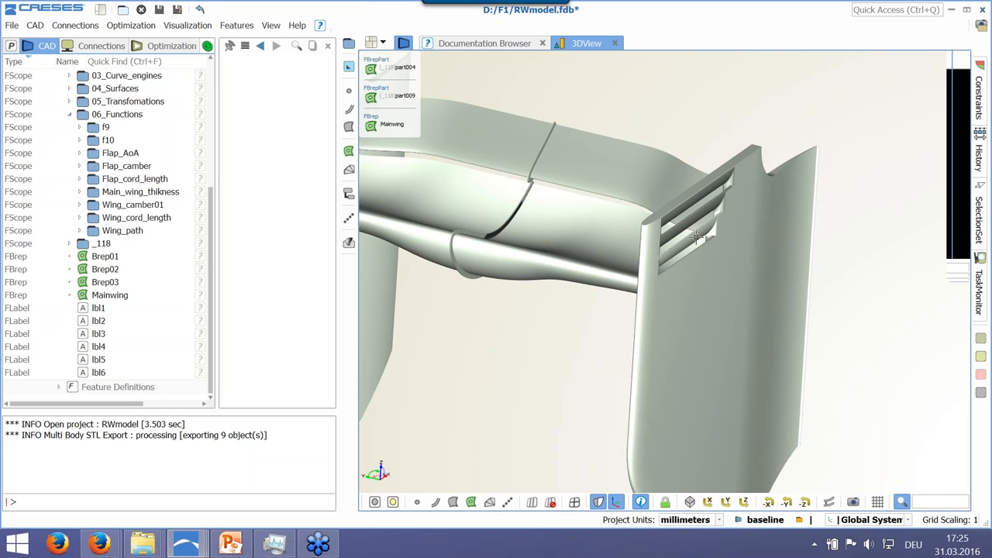
pyautogui.click(980, 34)
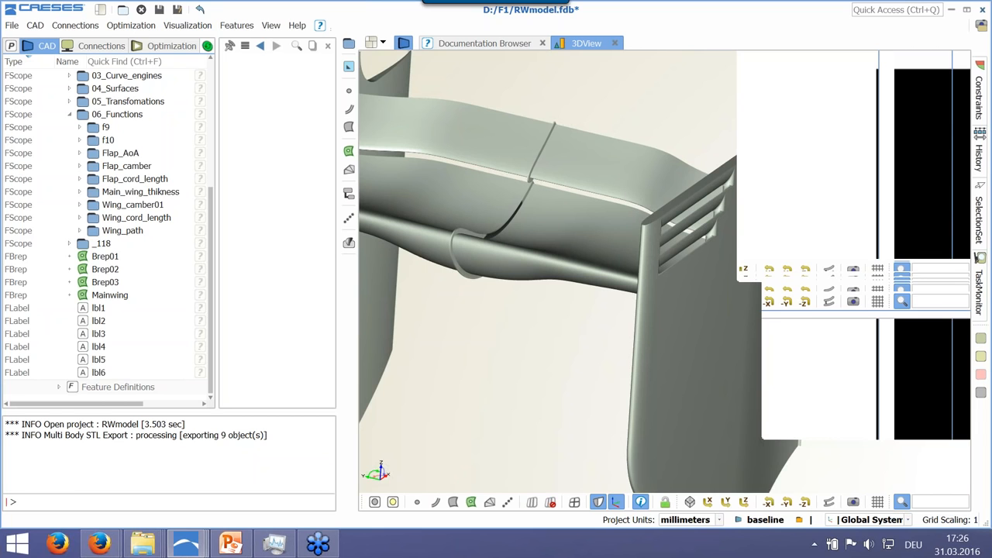
# Create a Sobol design engine for the optimization and widen the area showing its settings
pyautogui.click(159, 46)
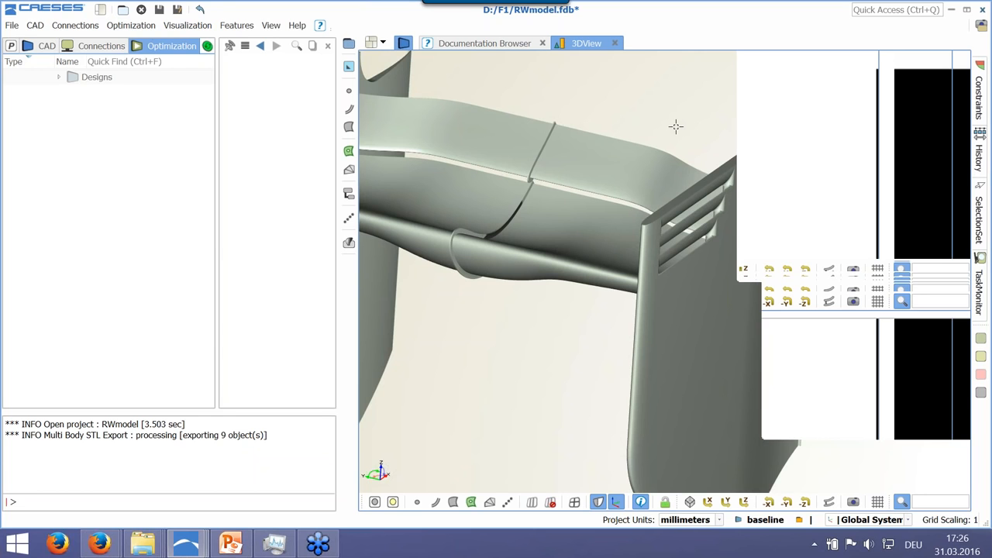
pyautogui.click(131, 25)
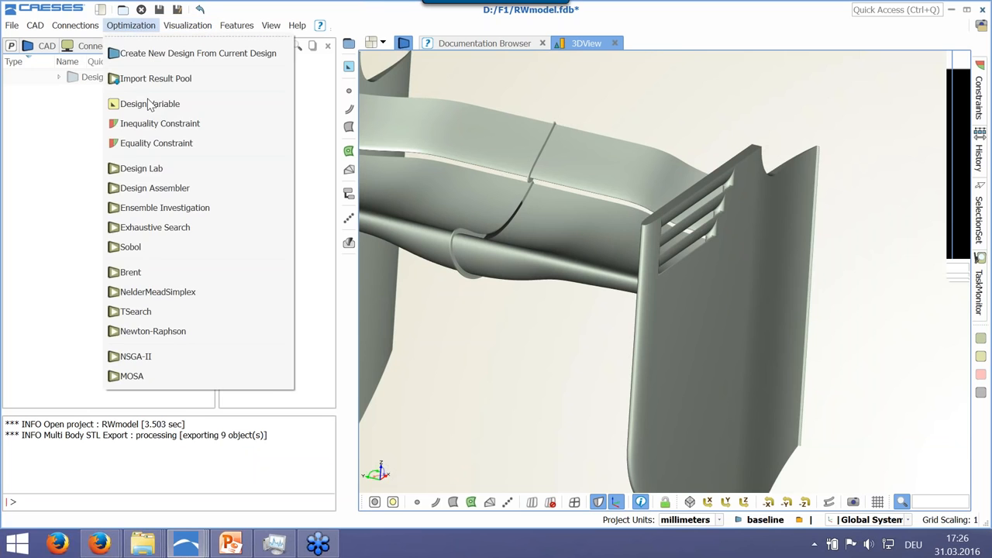
pyautogui.click(147, 254)
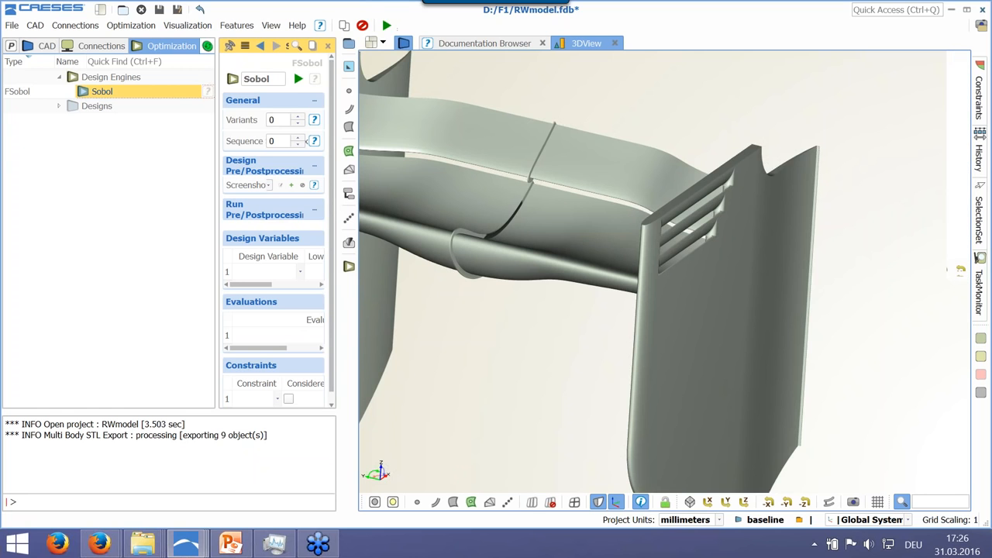
pyautogui.moveTo(339, 263); pyautogui.dragTo(512, 264)
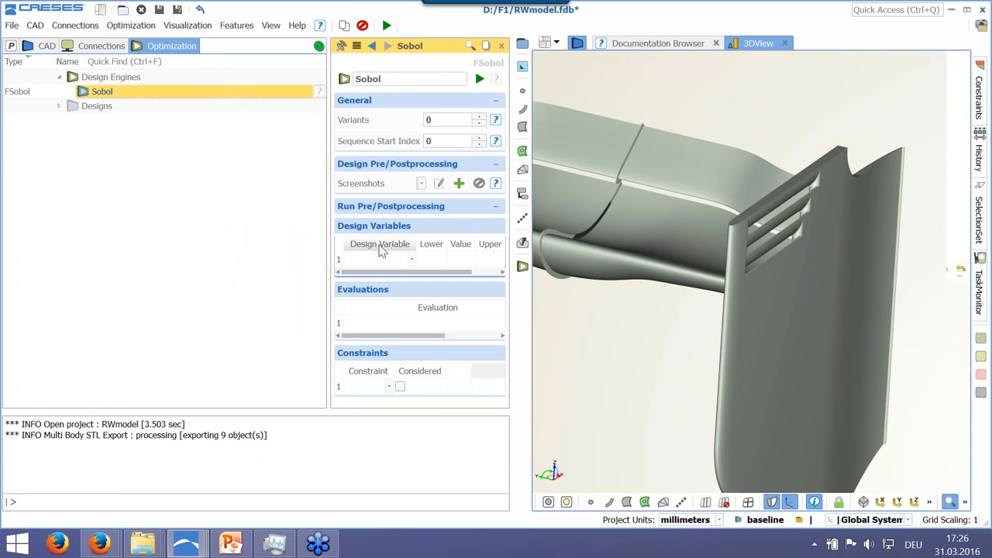
# Turn the f_Camber_Pos parameter from the 02_Parameters scope into a design variable
pyautogui.click(42, 46)
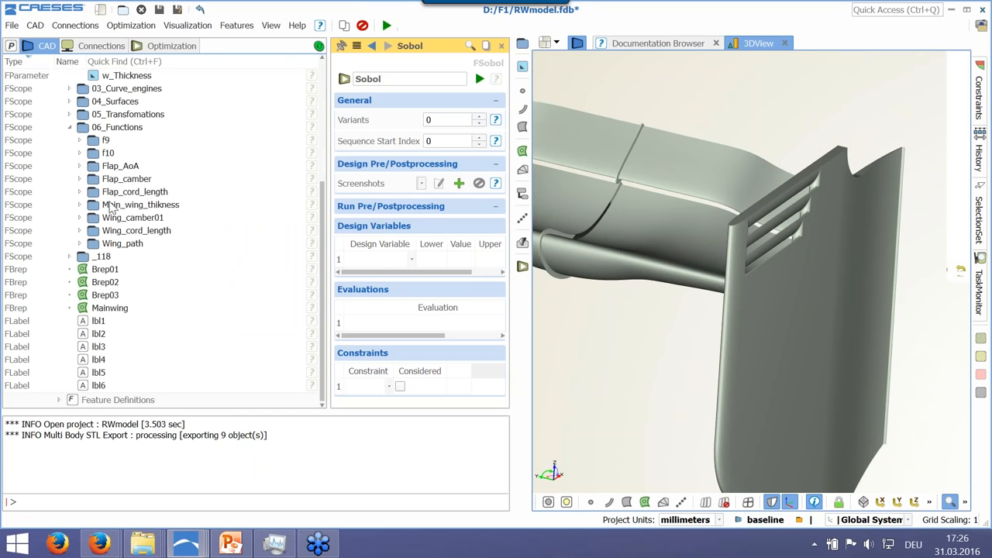
pyautogui.click(128, 219)
pyautogui.click(150, 191)
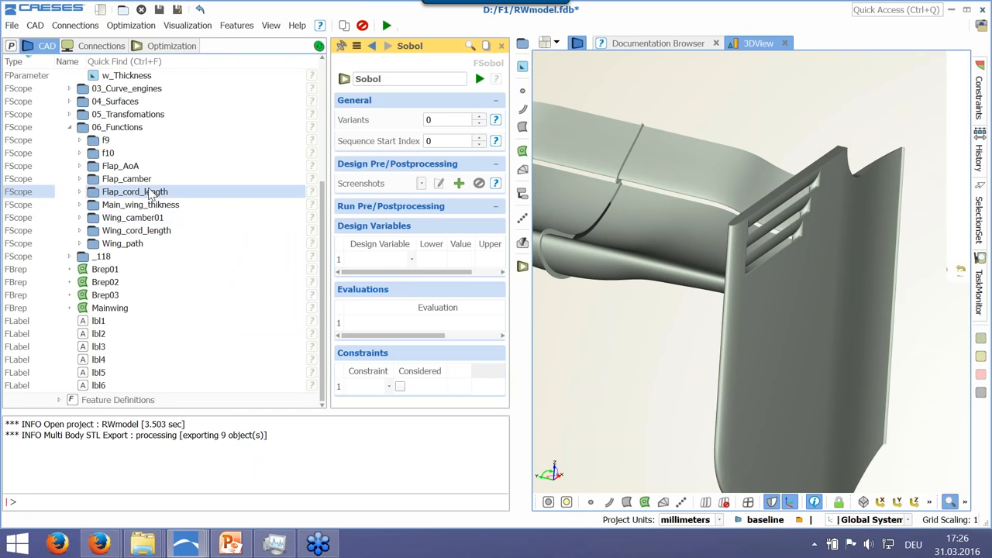
pyautogui.scroll(5, 143, 177)
pyautogui.click(132, 156)
pyautogui.click(164, 144)
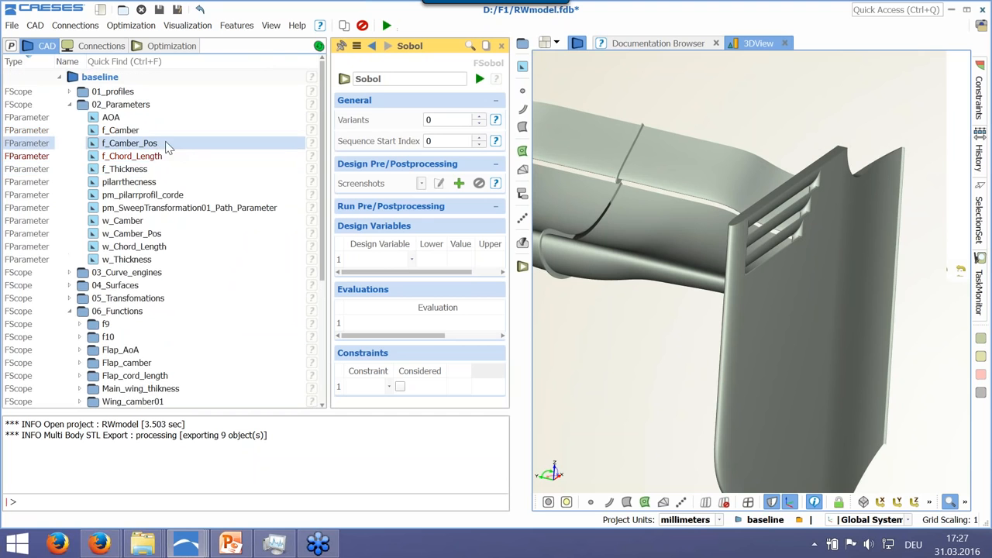
pyautogui.click(140, 181)
pyautogui.click(138, 194)
pyautogui.click(124, 131)
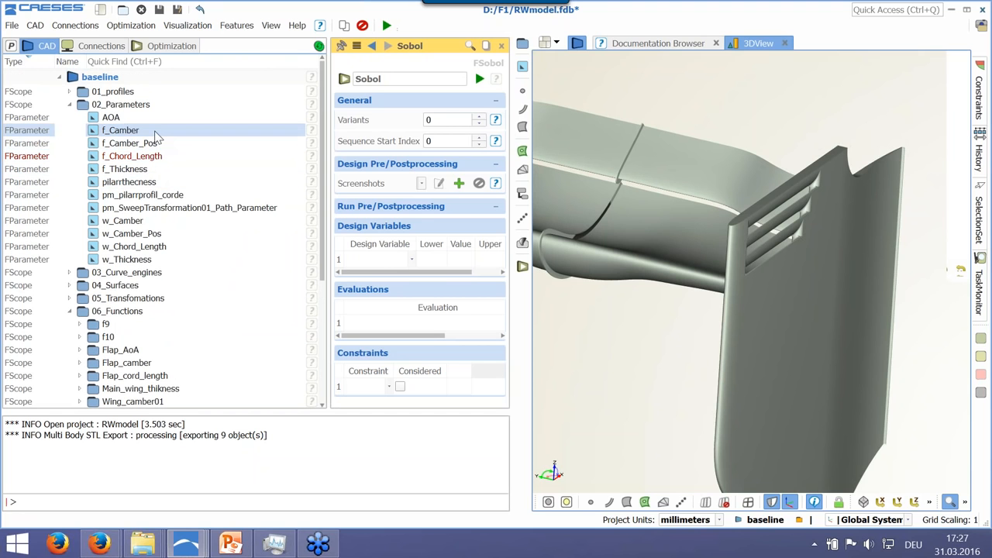
pyautogui.click(153, 144)
pyautogui.rightClick(154, 144)
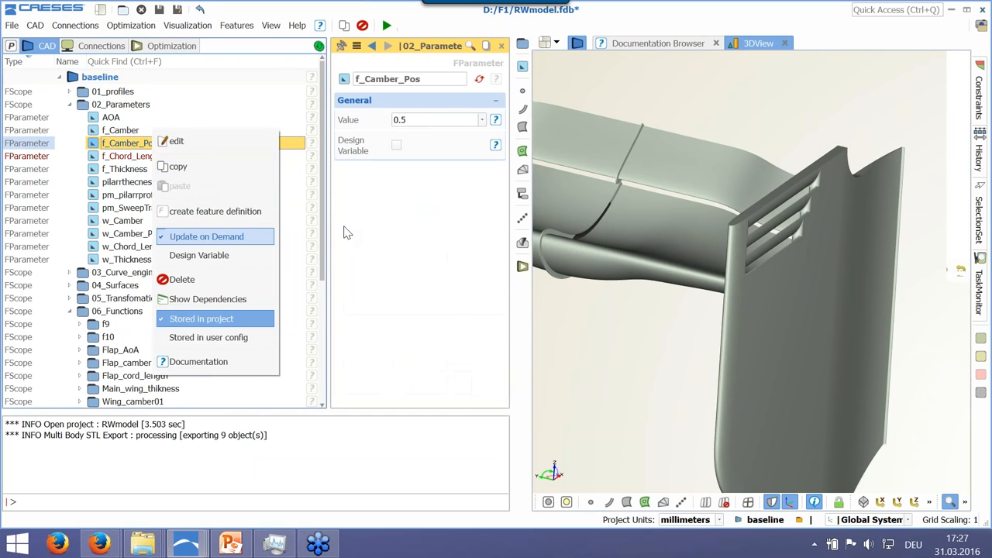
pyautogui.click(468, 148)
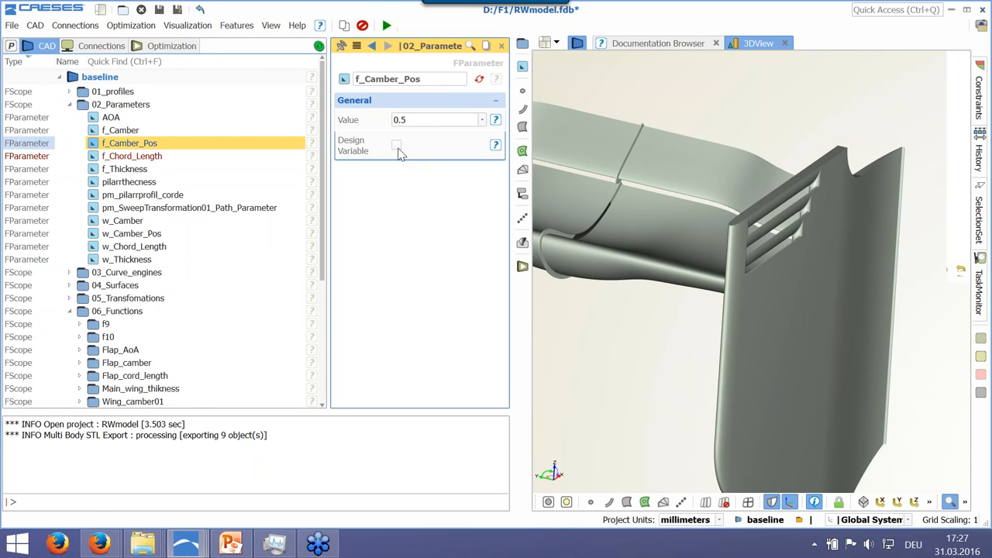
# Add f_Camber_Pos as a design variable of the Sobol engine, widen its settings area and open its lower bound for entry
pyautogui.click(108, 46)
pyautogui.click(159, 47)
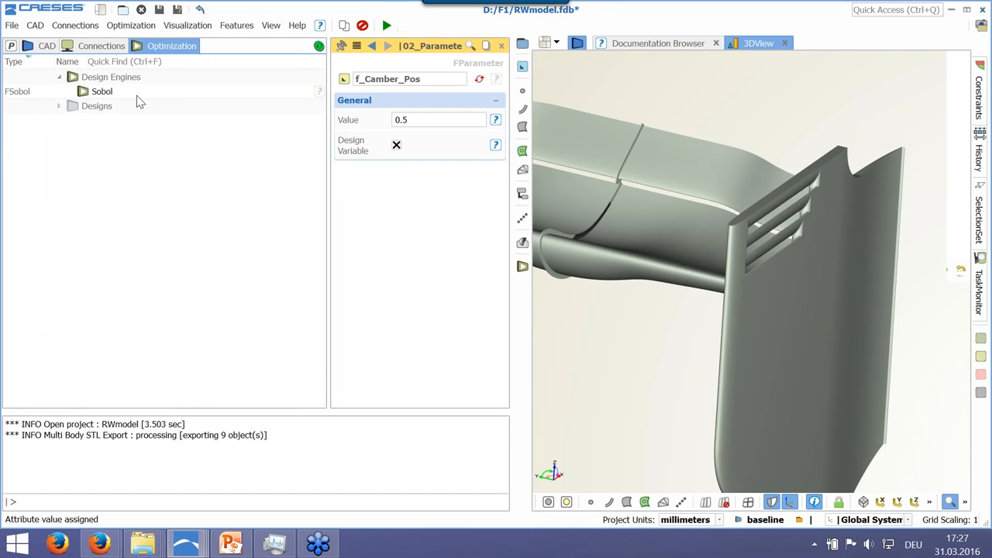
pyautogui.click(135, 93)
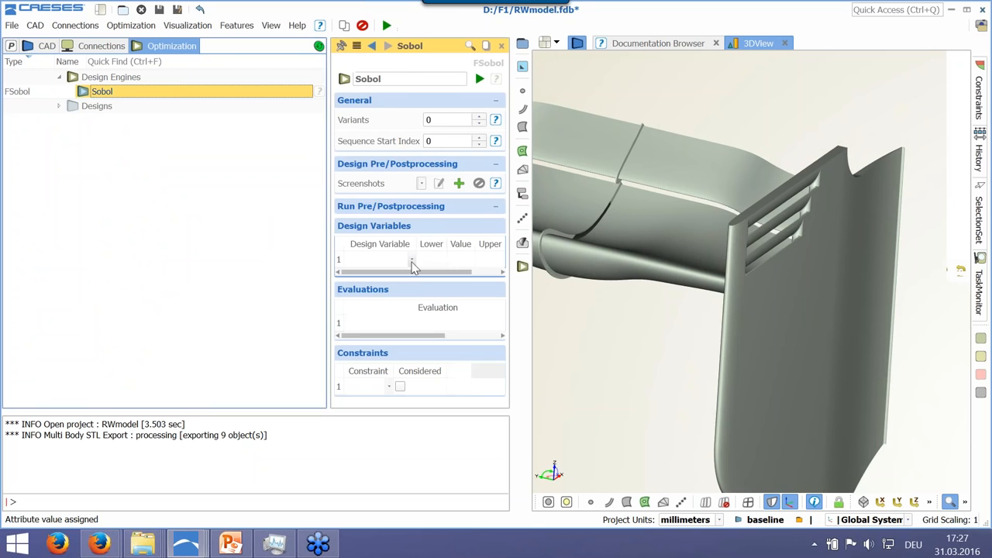
pyautogui.click(412, 259)
pyautogui.click(393, 285)
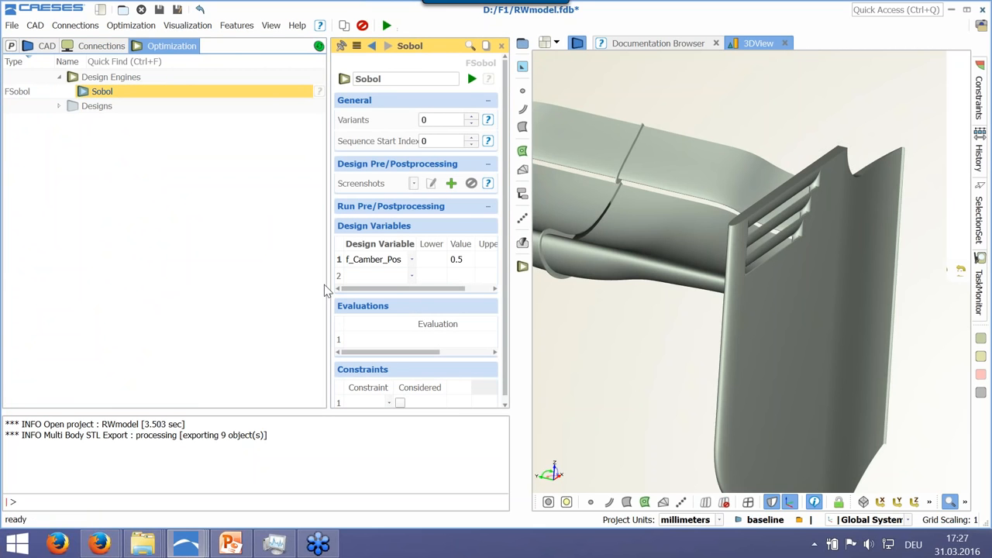
pyautogui.moveTo(326, 288); pyautogui.dragTo(218, 286)
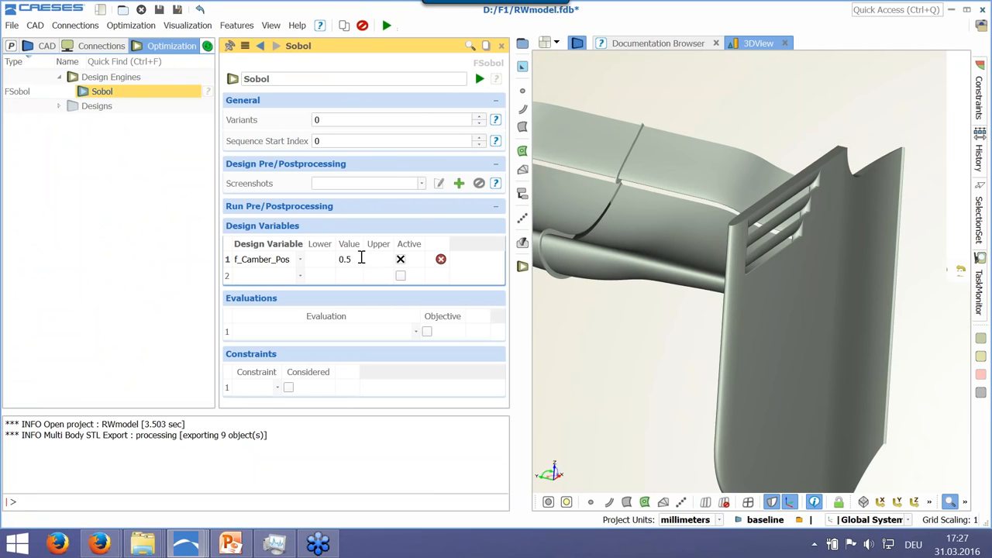
pyautogui.click(328, 259)
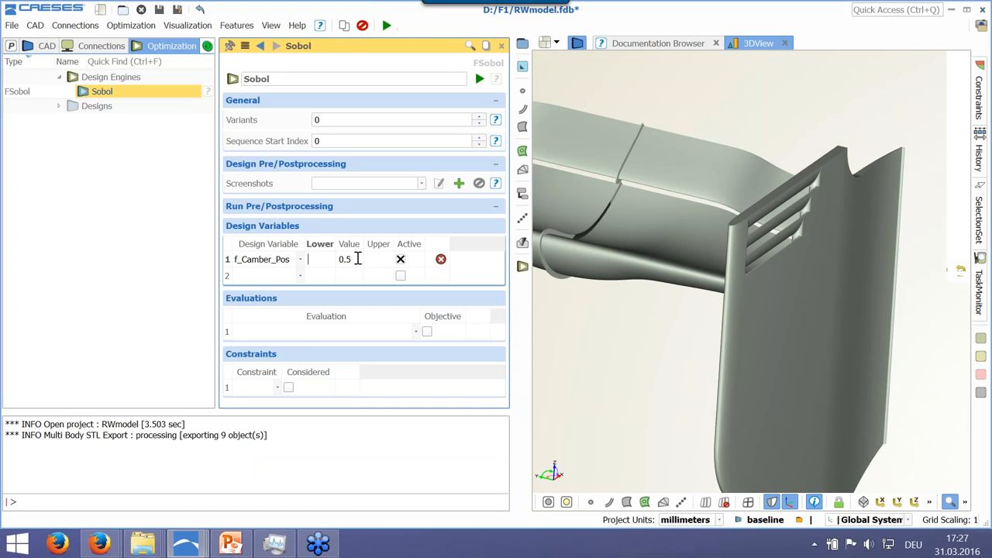
# Look through the available optimization engines, from Design Lab and Sobol to NSGA-II and MOSA
pyautogui.click(187, 25)
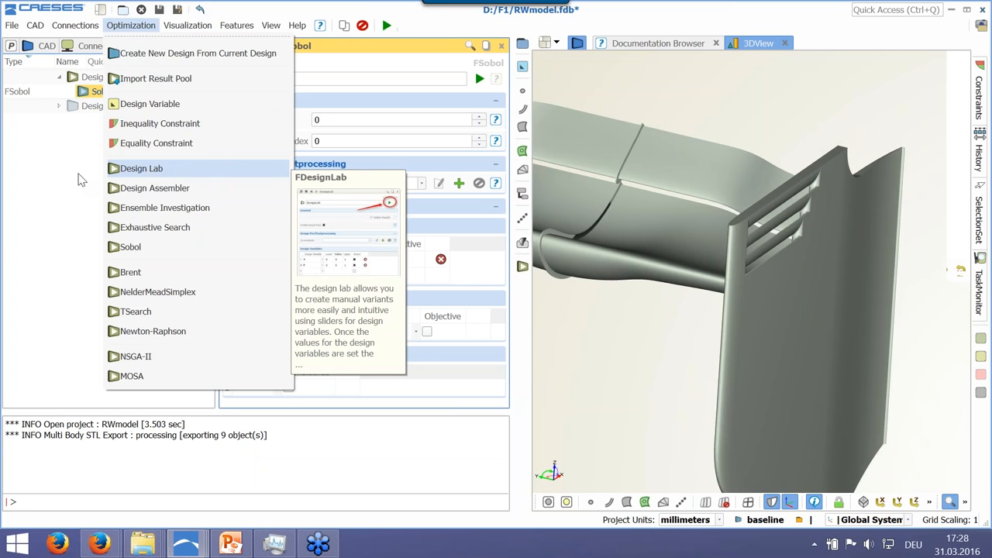
pyautogui.click(143, 177)
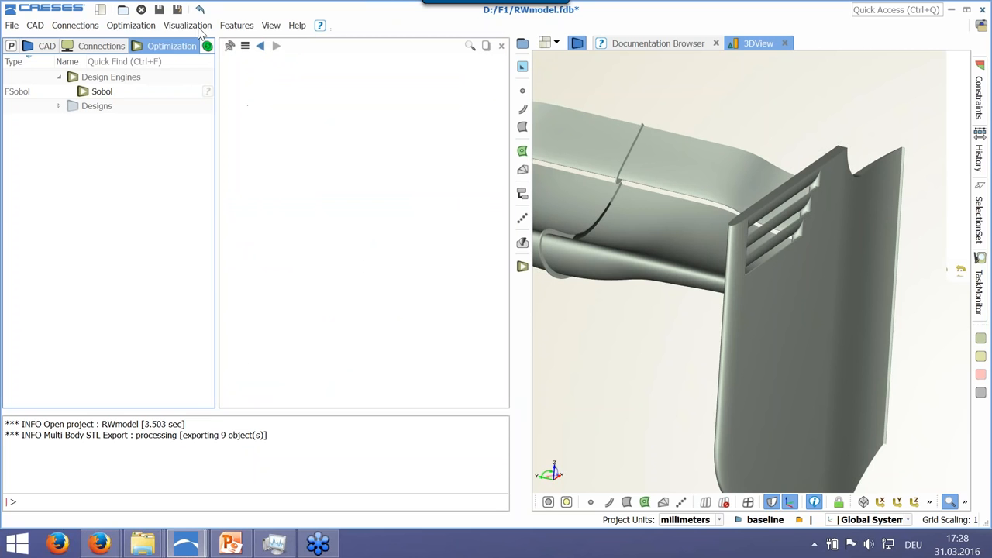
pyautogui.click(136, 31)
pyautogui.click(138, 33)
pyautogui.click(137, 29)
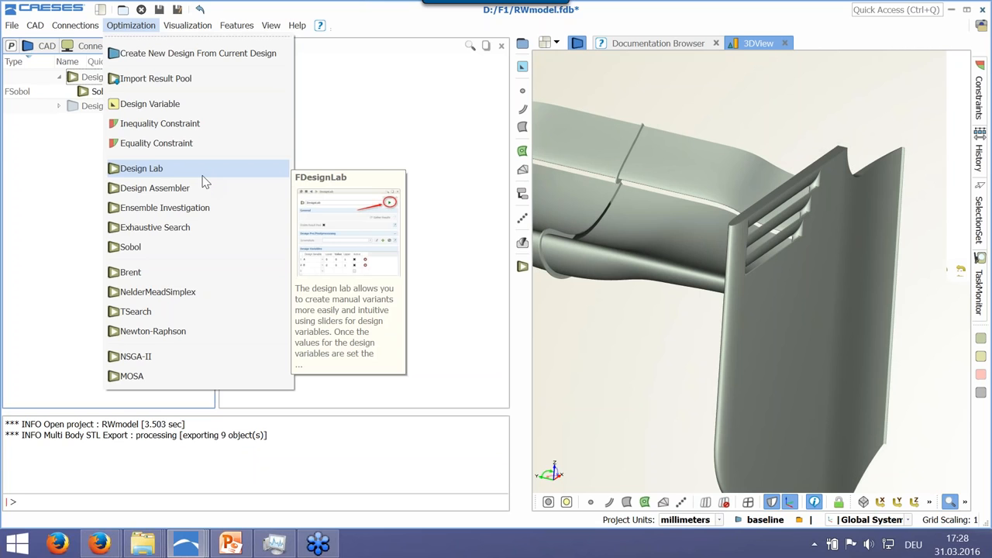
pyautogui.click(22, 179)
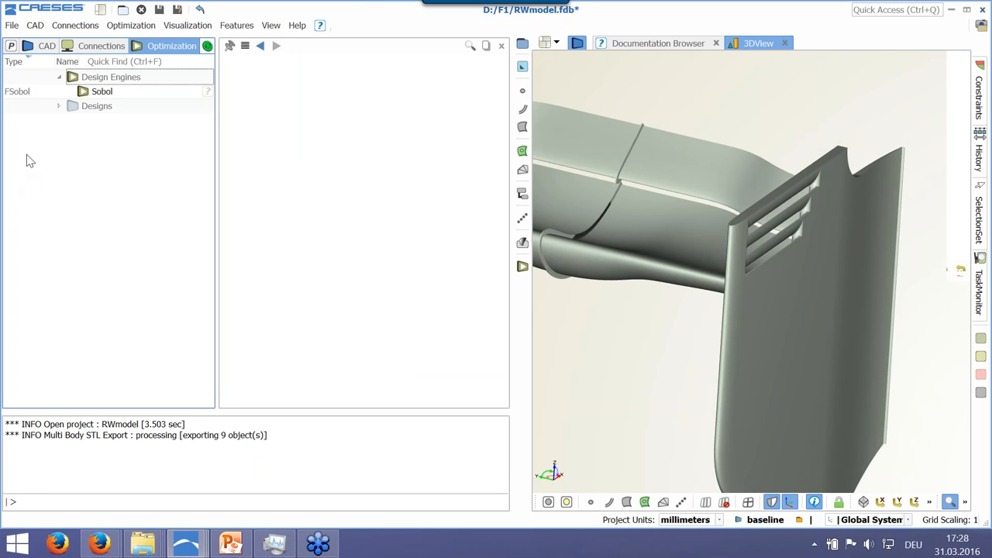
# Switch to the CAESES_MotorSport11 PowerPoint presentation and start the slide show at the CAESES Meta-surface Technology slide
pyautogui.click(962, 59)
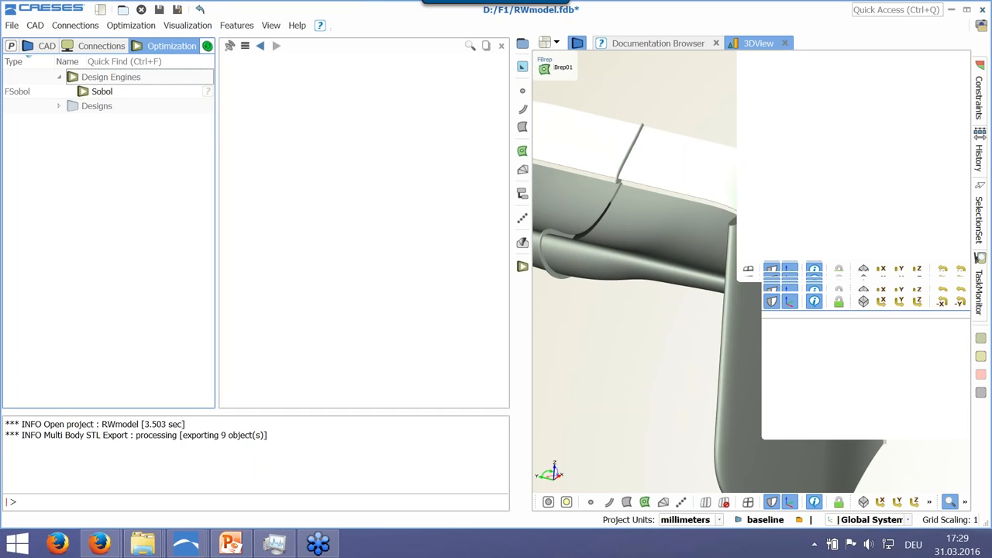
pyautogui.moveTo(238, 548)
pyautogui.click(236, 547)
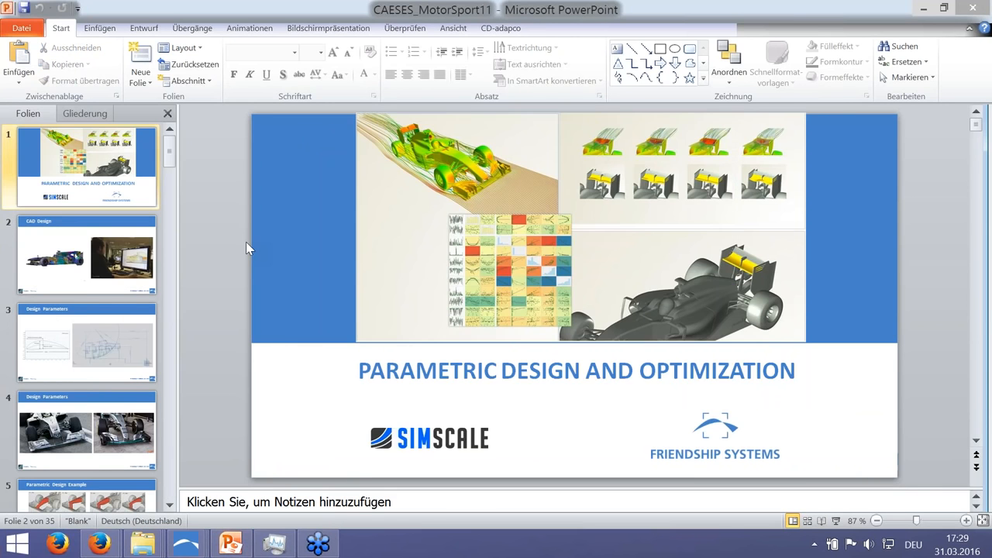
pyautogui.scroll(-15, 246, 242)
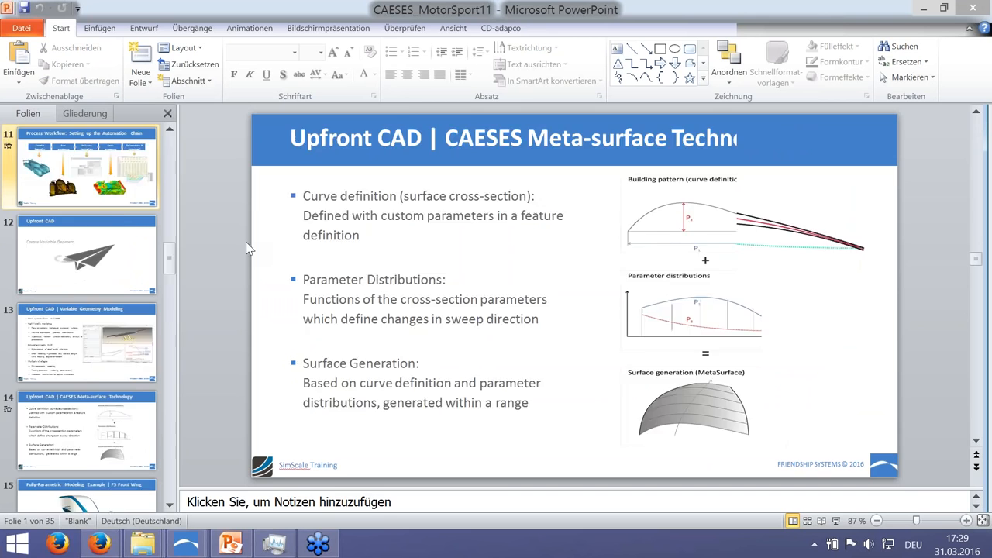
pyautogui.scroll(2, 246, 242)
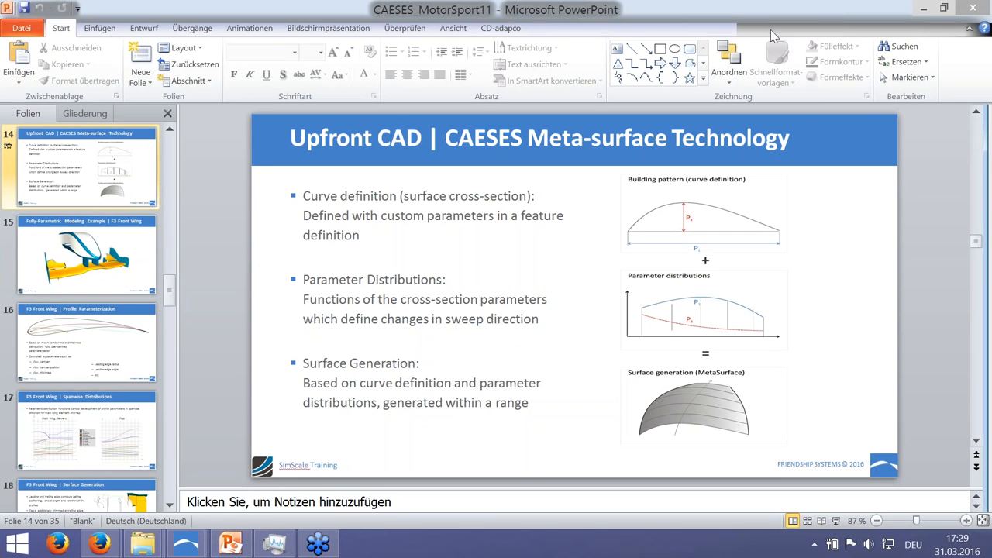
pyautogui.click(836, 521)
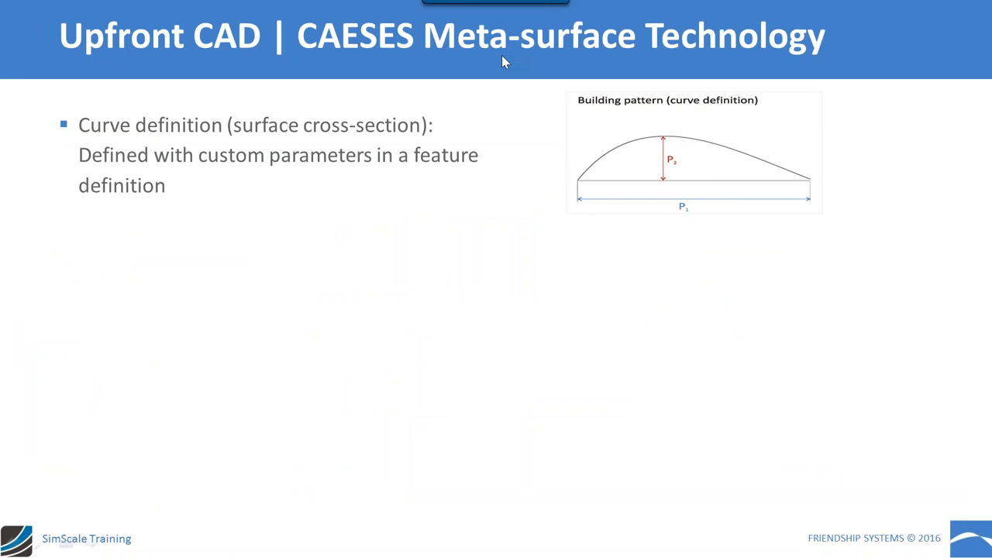
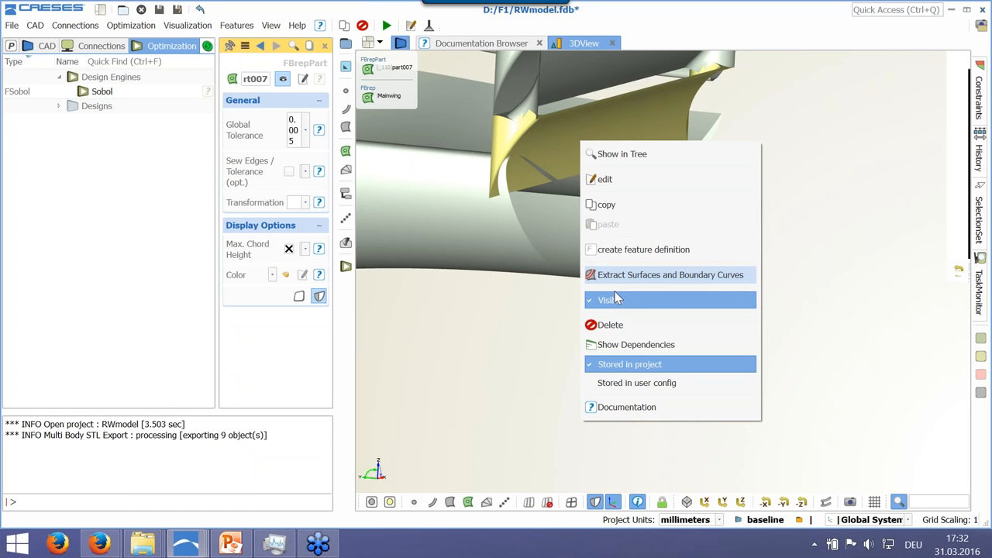
# Hide the highlighted part007 in the CAESES rear wing model and examine the main wing and louvre elements from several sides
pyautogui.click(610, 300)
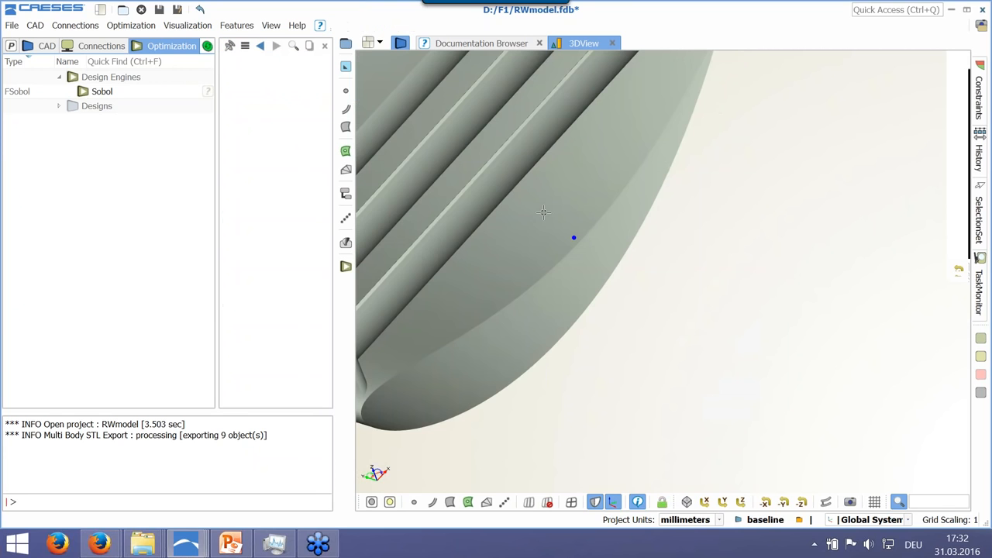
pyautogui.moveTo(543, 213); pyautogui.dragTo(583, 225)
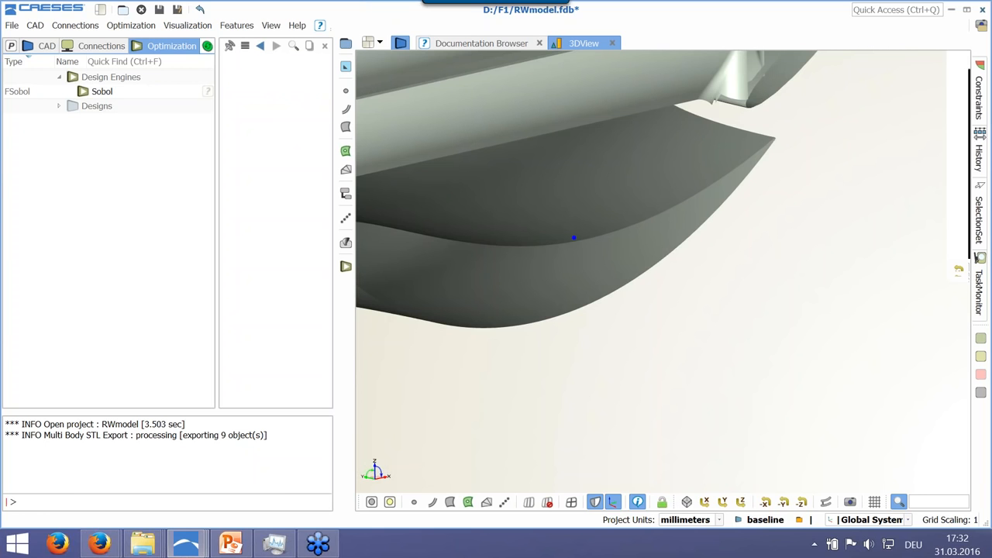
pyautogui.moveTo(574, 237); pyautogui.dragTo(662, 258, button='right')
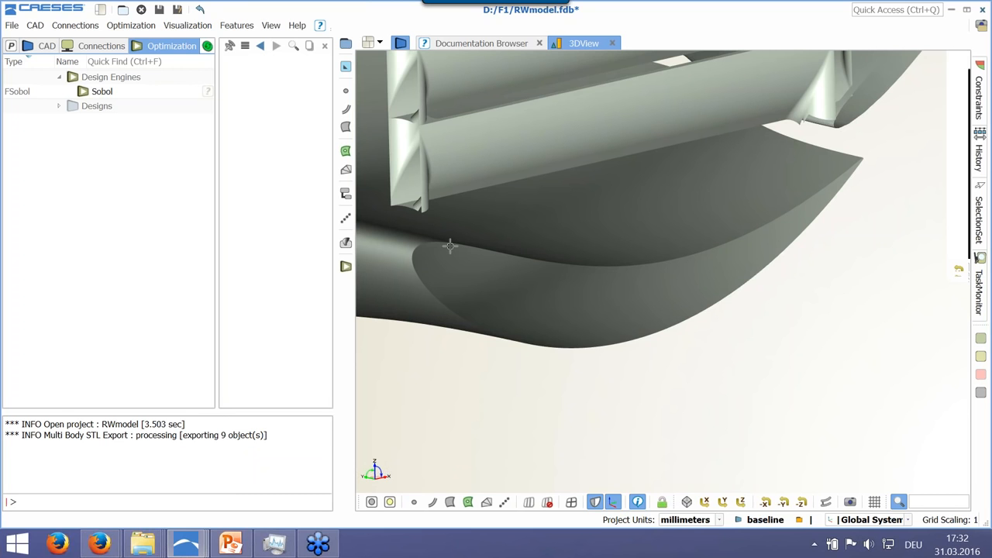
pyautogui.scroll(-3, 450, 246)
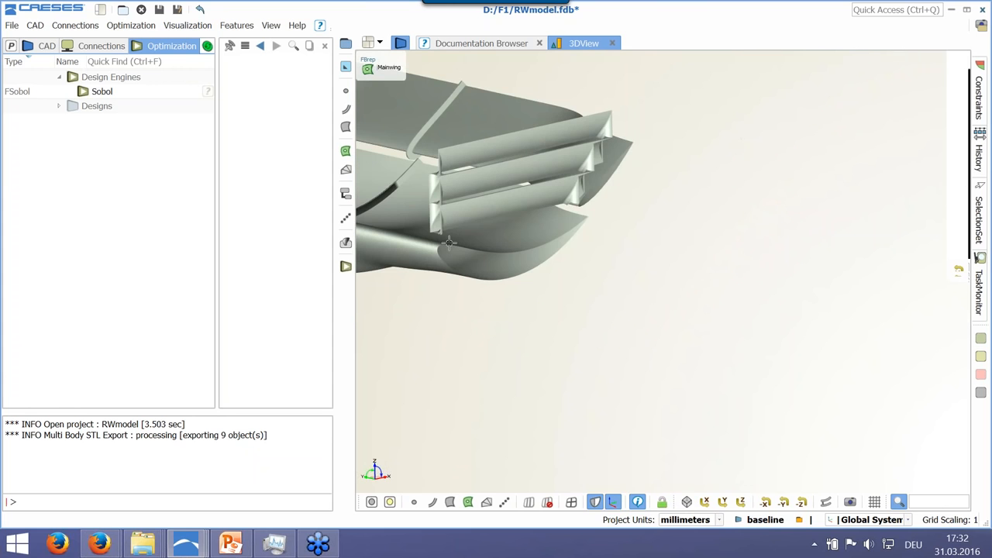
pyautogui.moveTo(449, 243); pyautogui.dragTo(666, 252, button='right')
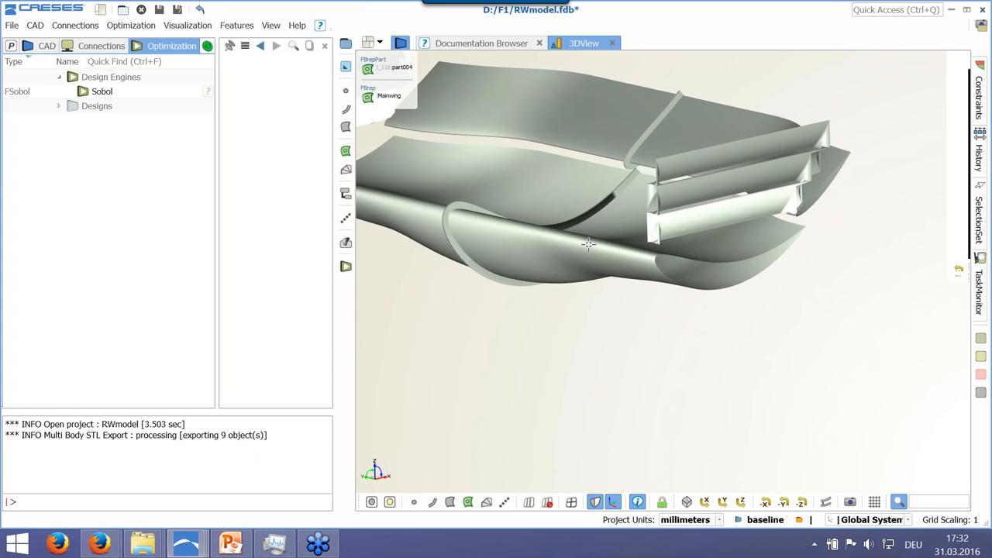
pyautogui.moveTo(588, 245); pyautogui.dragTo(558, 229)
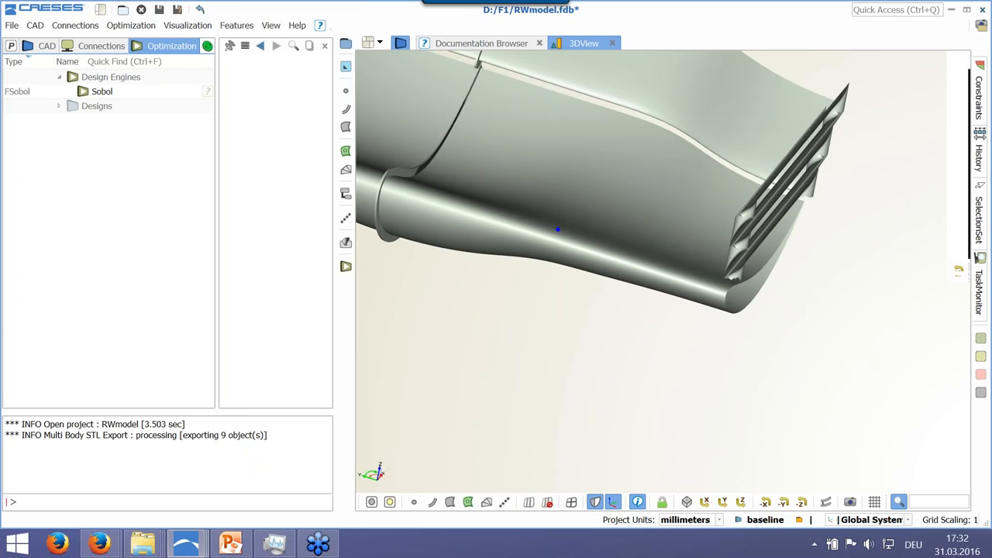
pyautogui.moveTo(557, 230); pyautogui.dragTo(688, 263, button='right')
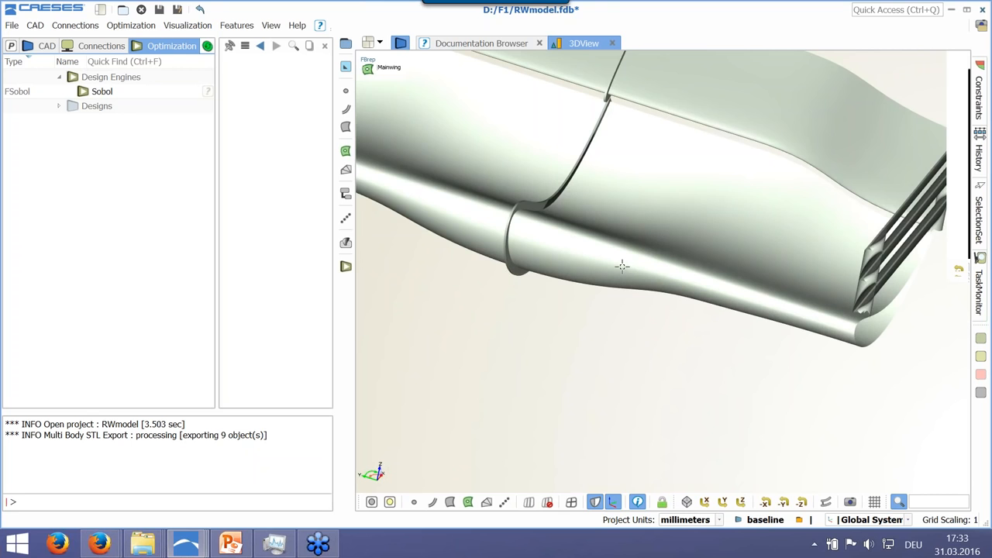
pyautogui.moveTo(784, 271); pyautogui.dragTo(666, 267, button='right')
pyautogui.moveTo(665, 267); pyautogui.dragTo(566, 271)
# Open the additional 3DOverView and frame the wing and its function curves in the two views
pyautogui.click(380, 43)
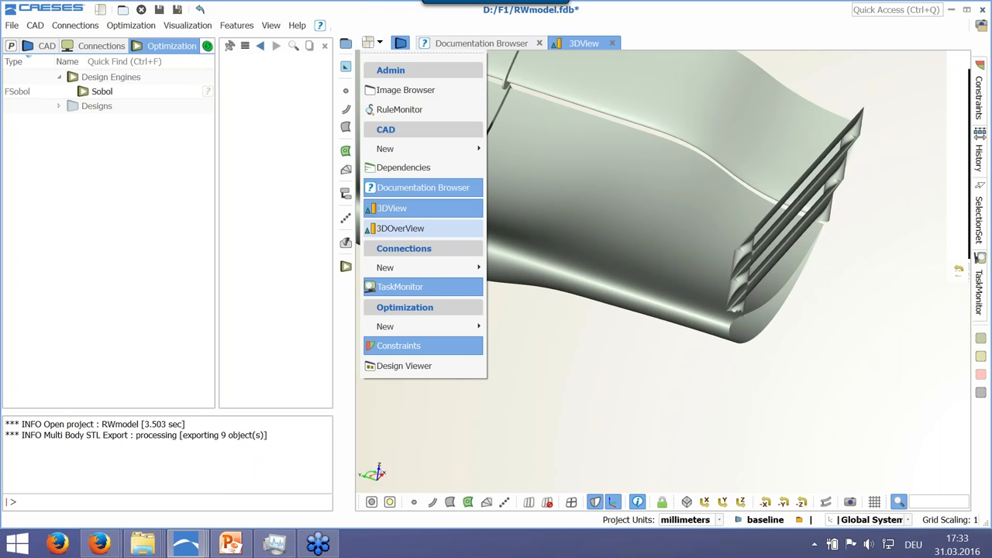
pyautogui.click(400, 228)
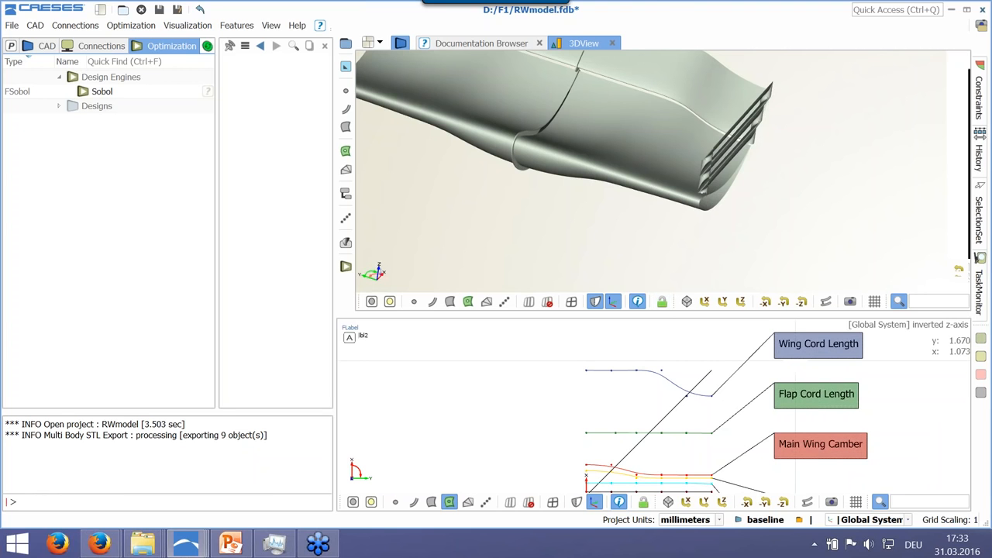
pyautogui.scroll(2, 705, 195)
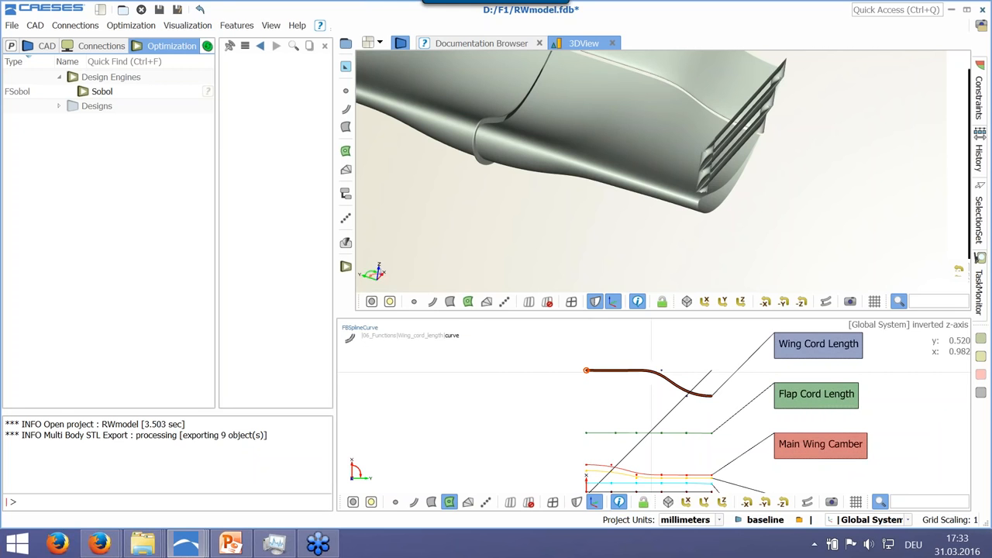
pyautogui.moveTo(561, 52); pyautogui.dragTo(597, 94, button='right')
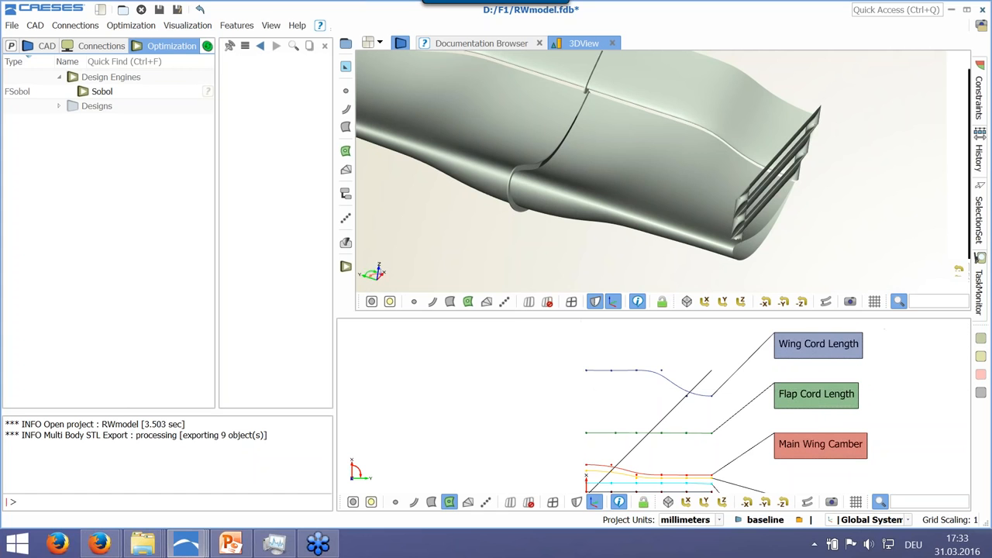
pyautogui.scroll(1, 587, 482)
pyautogui.scroll(-2, 587, 483)
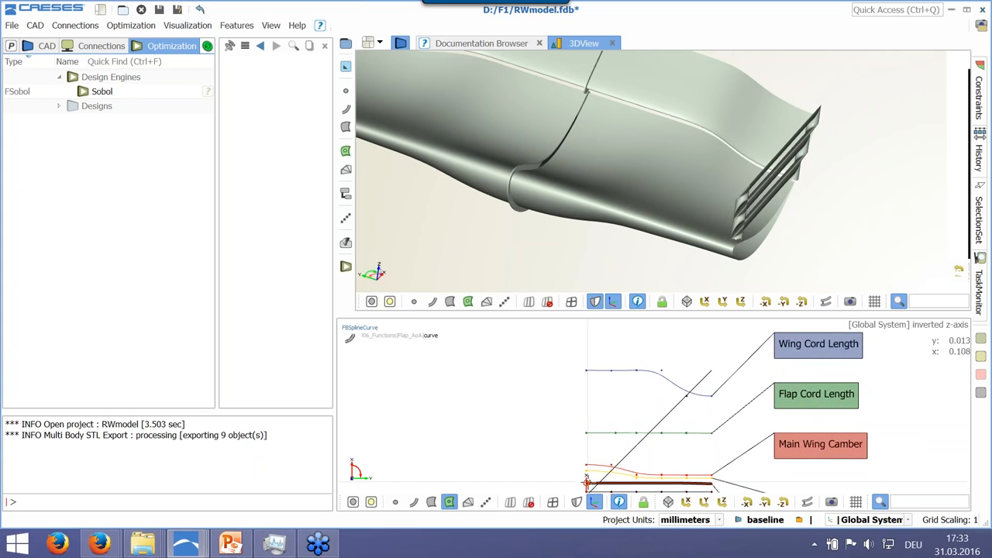
pyautogui.moveTo(566, 459); pyautogui.dragTo(549, 417, button='right')
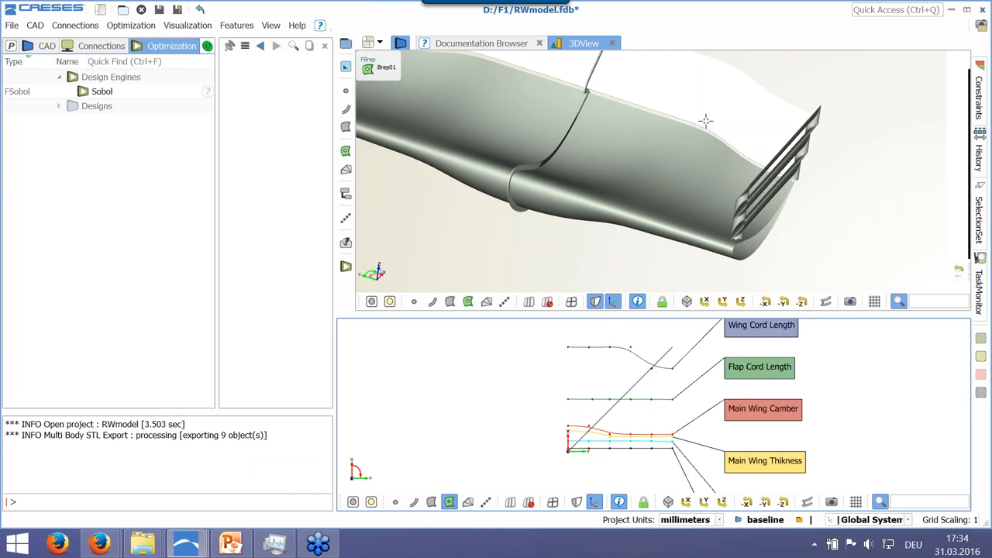
pyautogui.scroll(-2, 504, 219)
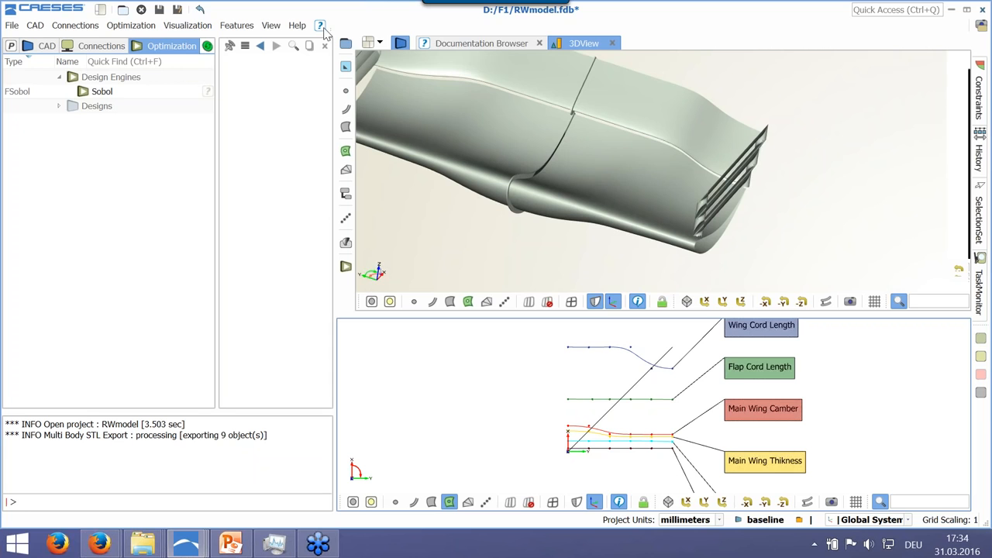
# Show the documentation browser in an enlarged pane and look through its tutorials, including the Features, Meta Surface and Blade Design sections
pyautogui.click(476, 42)
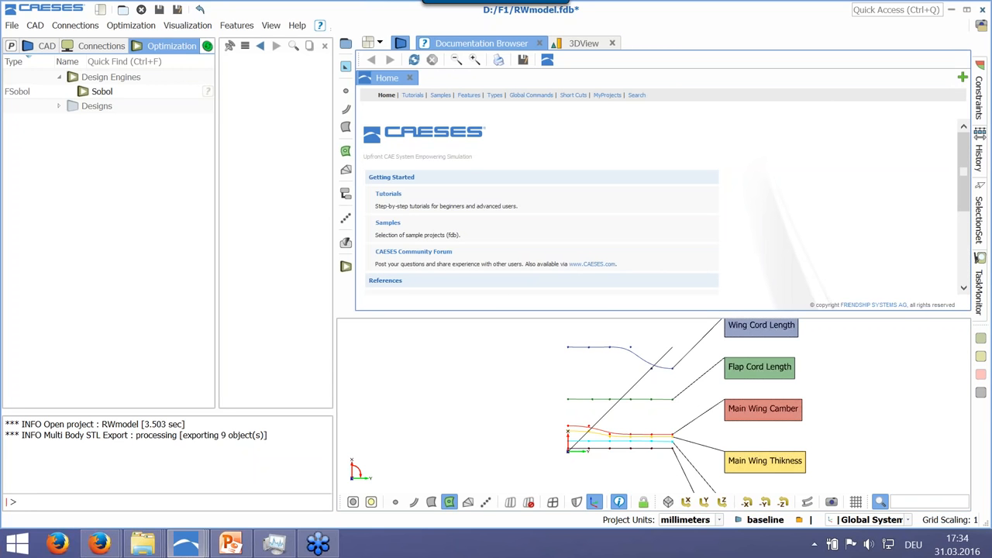
pyautogui.moveTo(497, 315); pyautogui.dragTo(497, 452)
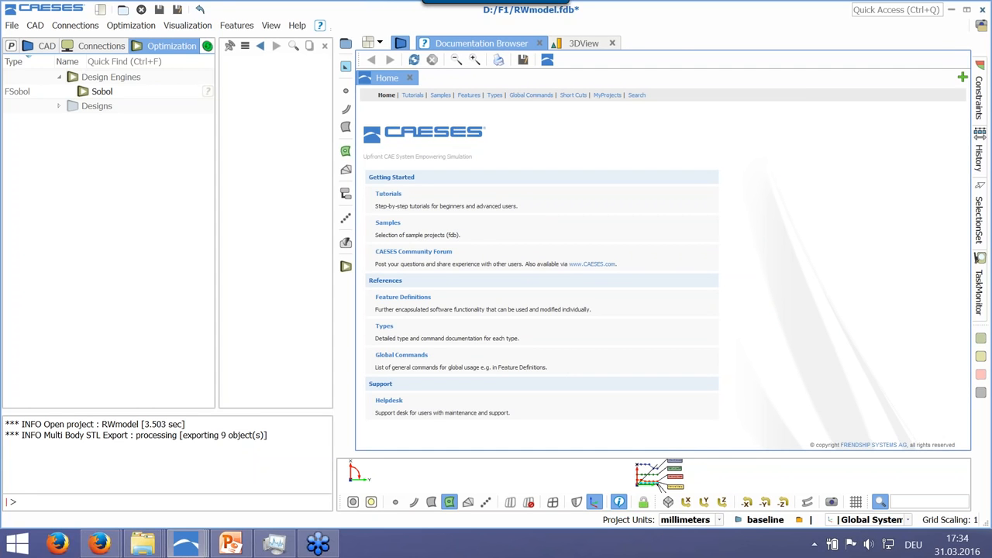
pyautogui.click(389, 194)
pyautogui.scroll(-6, 543, 279)
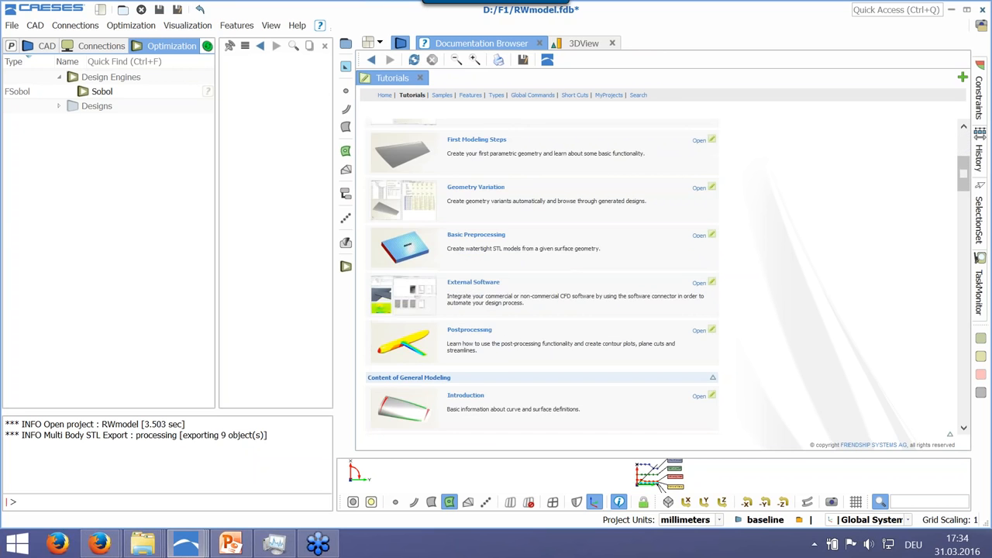
pyautogui.scroll(-6, 462, 190)
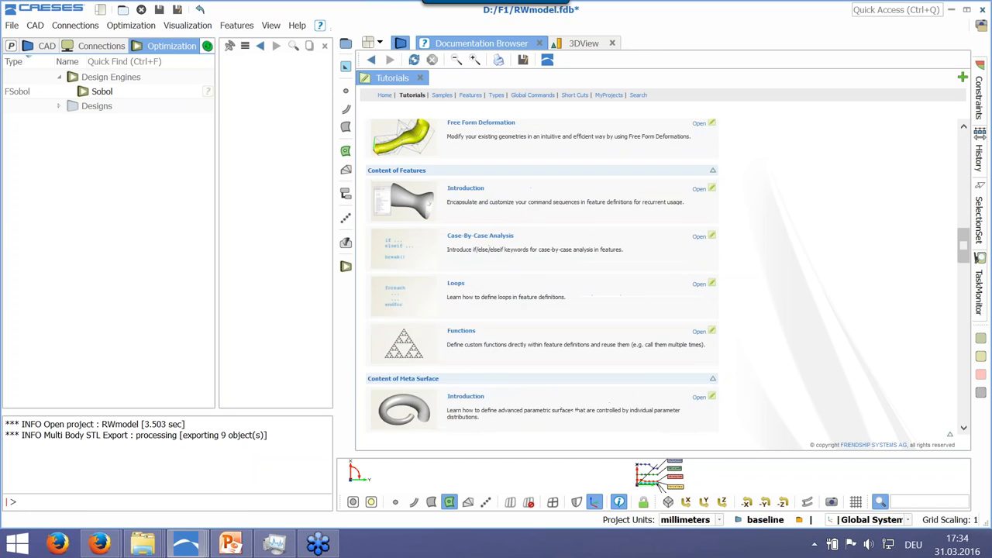
pyautogui.scroll(-7, 462, 190)
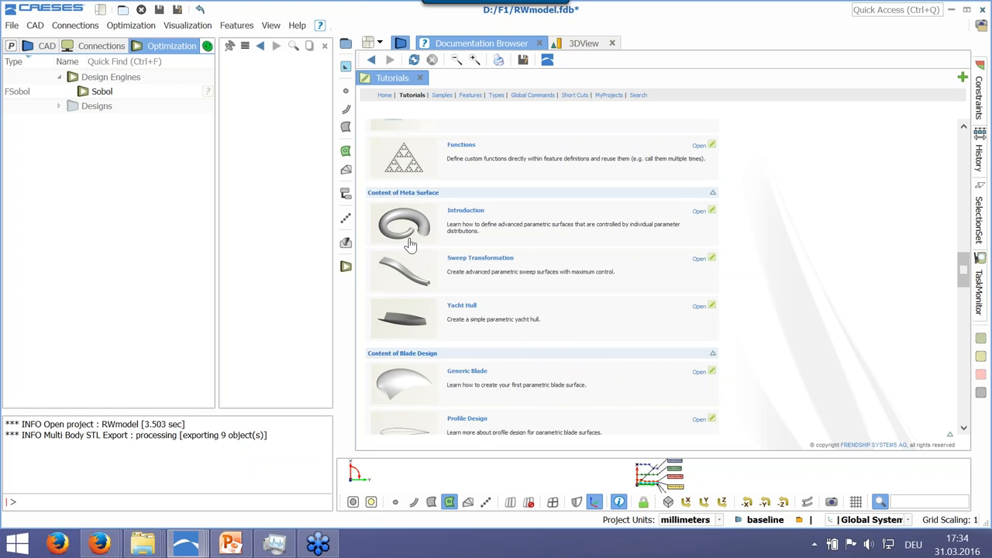
pyautogui.scroll(-2, 410, 245)
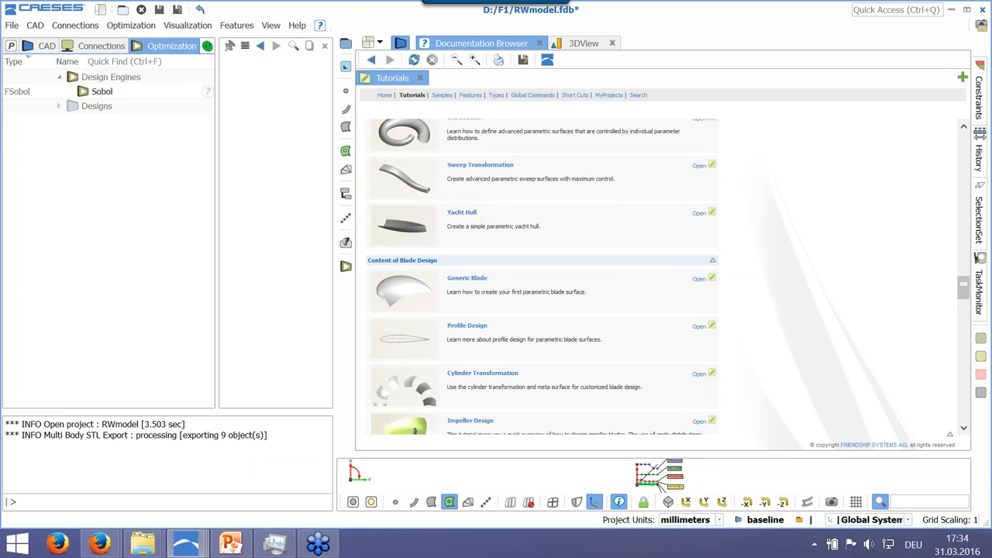
pyautogui.scroll(-2, 543, 259)
pyautogui.scroll(9, 513, 270)
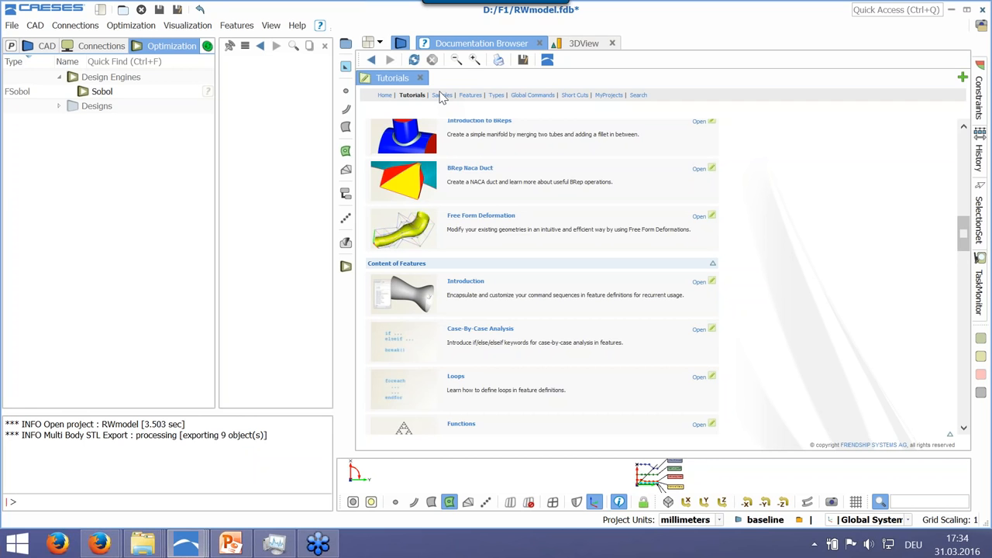
# Look through the documentation's sample projects, from the general basics and curve samples to Blade Design, Design Engines and Features
pyautogui.click(442, 94)
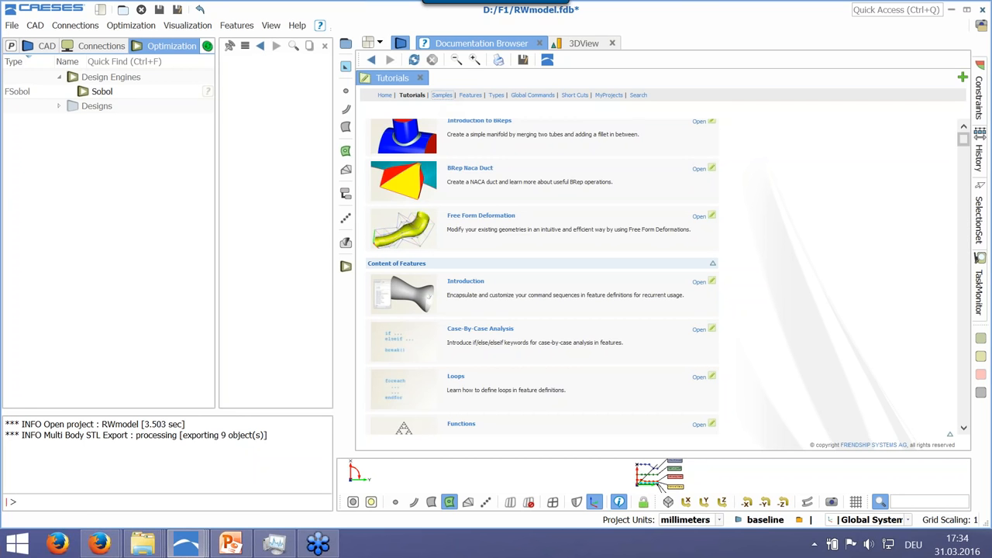
pyautogui.scroll(-15, 618, 217)
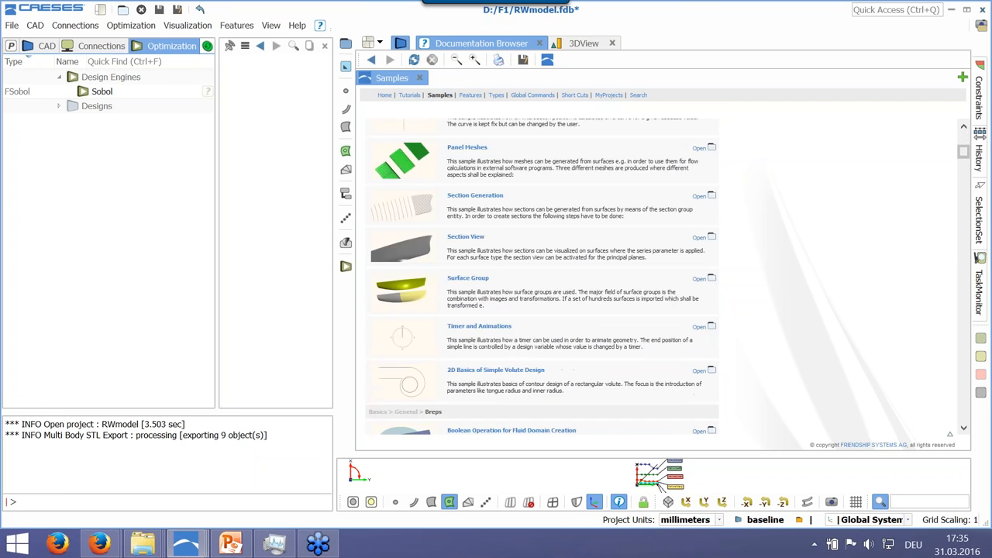
pyautogui.scroll(-15, 541, 279)
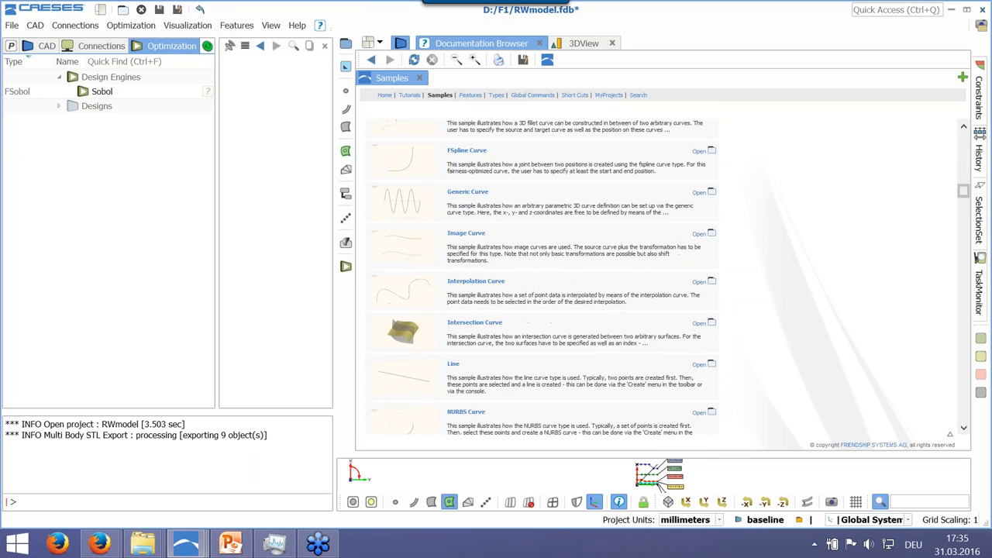
pyautogui.scroll(-15, 541, 279)
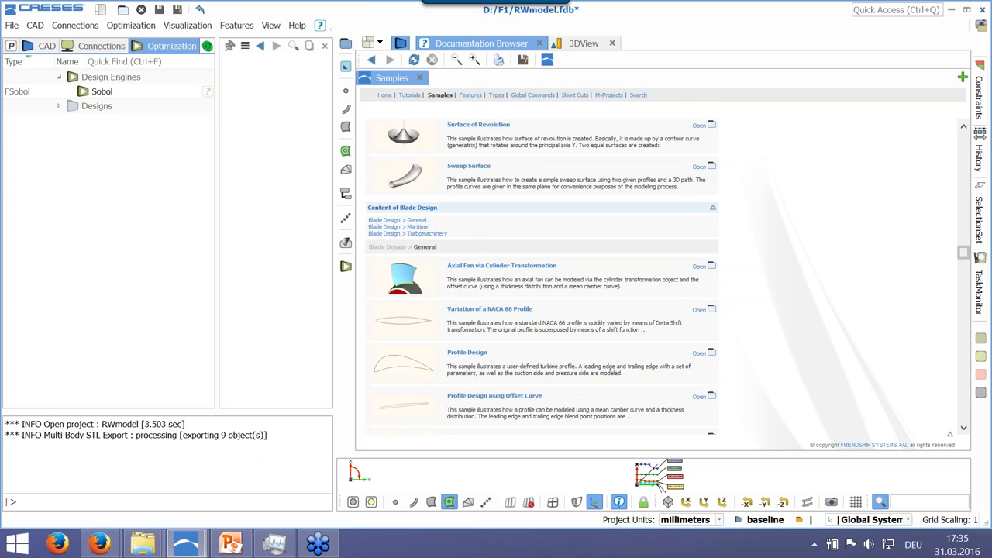
pyautogui.scroll(-8, 541, 279)
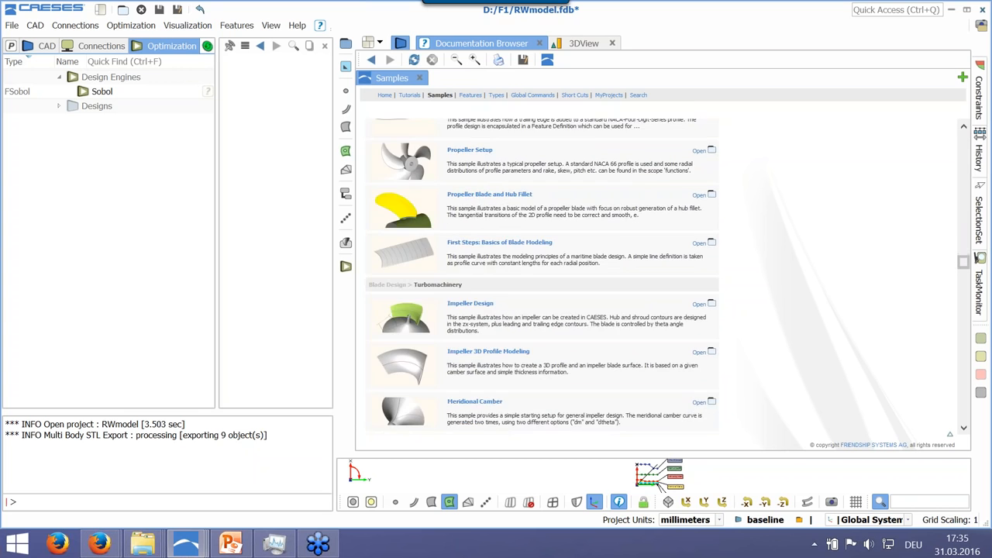
pyautogui.scroll(8, 542, 280)
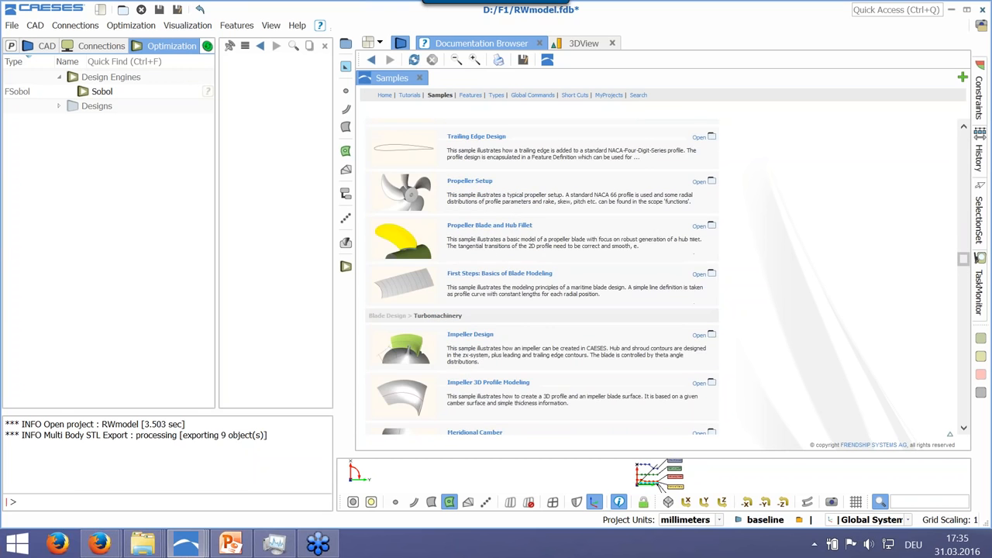
pyautogui.scroll(-12, 541, 279)
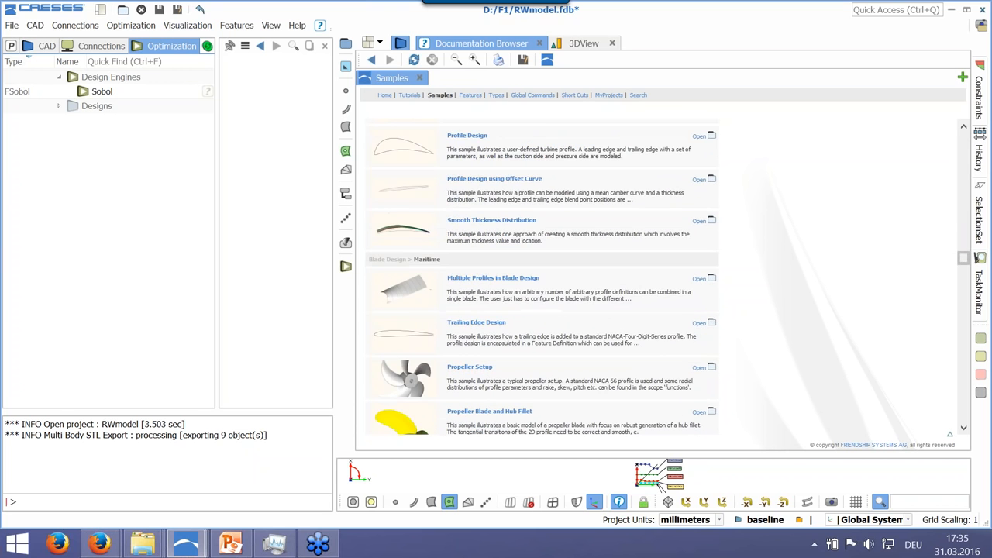
pyautogui.scroll(3, 454, 195)
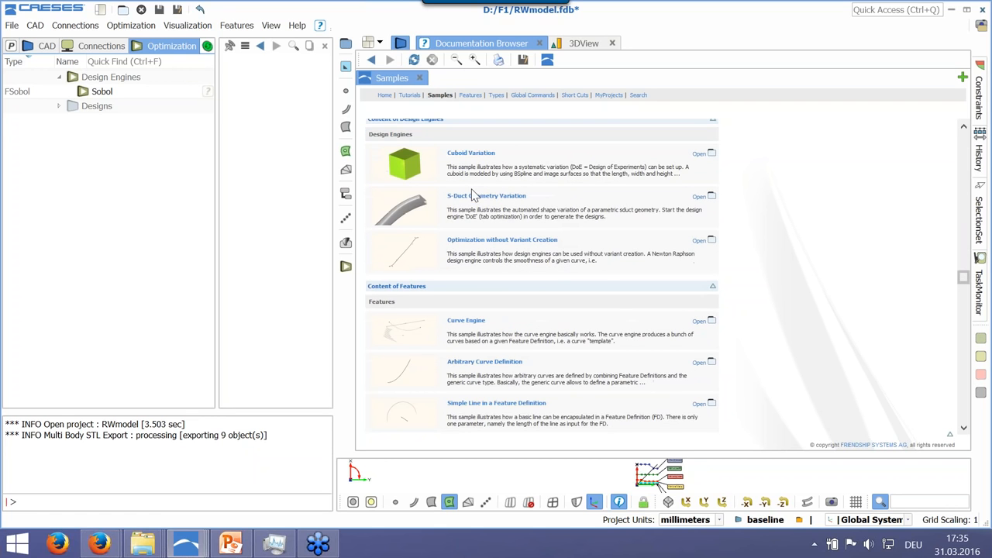